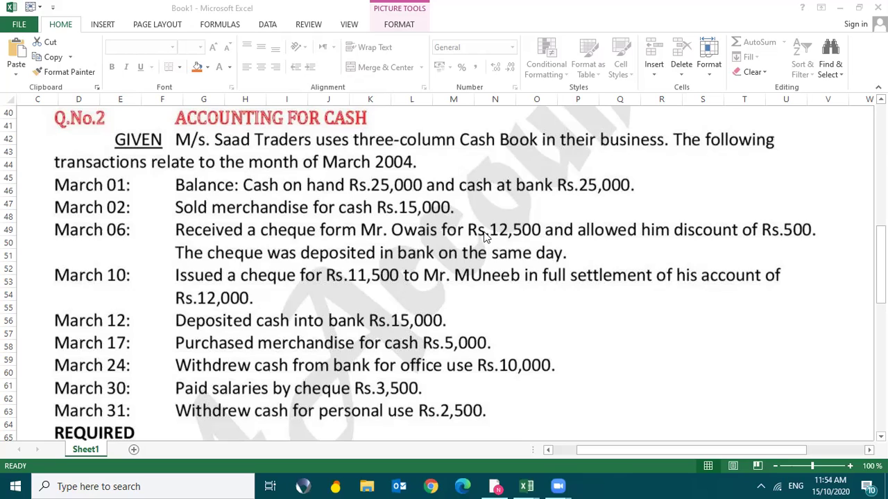
- Switch to the Class workbook and review the two contra transactions on its Entry sheet against the cash question in Book1
{"action": "key", "text": "alt+Tab"}
{"action": "key", "text": "alt+Tab"}
{"action": "key", "text": "alt+Tab"}
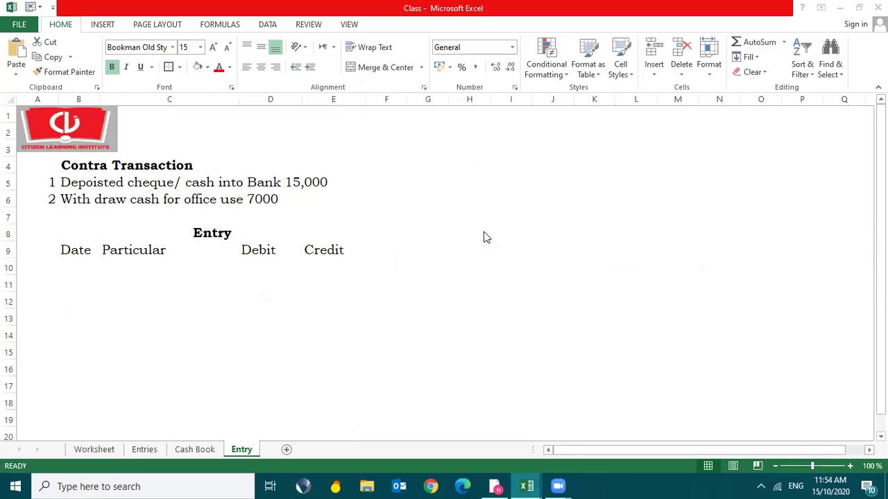
{"action": "left_click", "coordinate": [233, 199]}
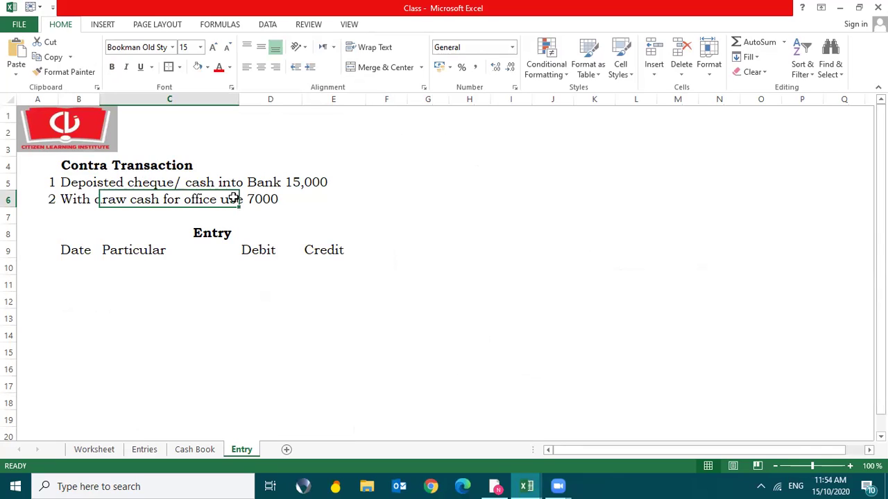
{"action": "left_click", "coordinate": [109, 181]}
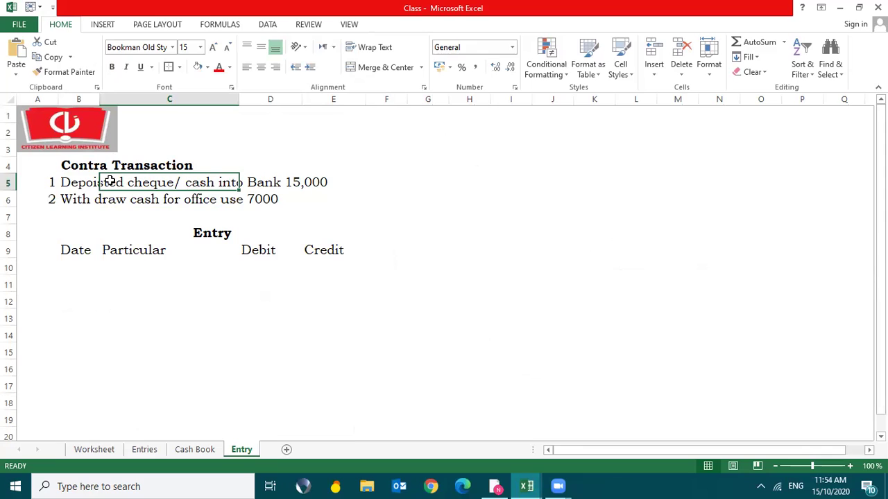
{"action": "left_click", "coordinate": [72, 210]}
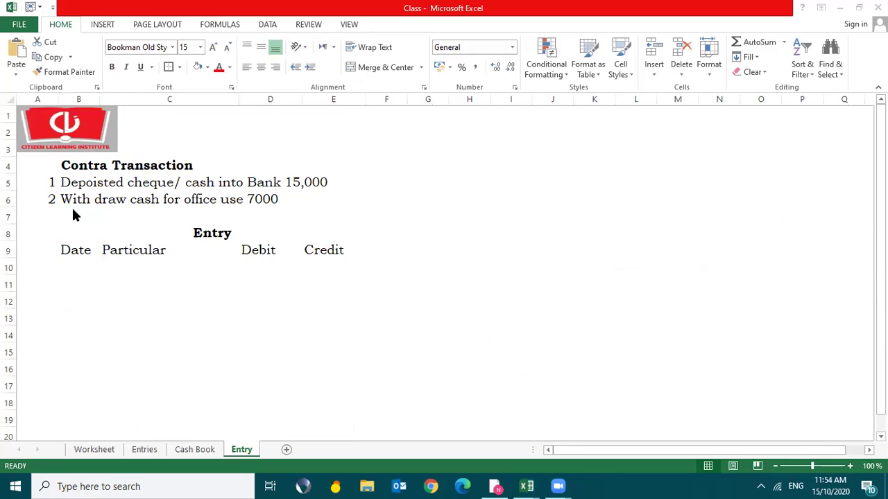
{"action": "key", "text": "alt+Tab"}
{"action": "key", "text": "alt+Tab"}
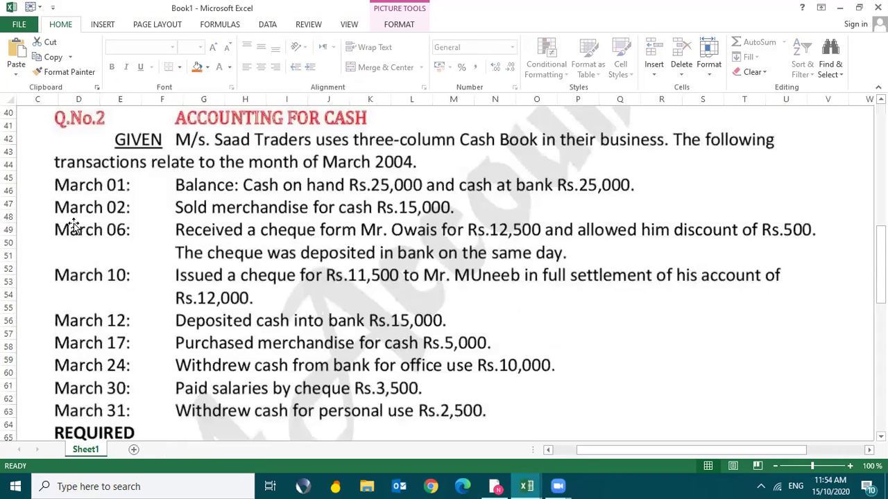
{"action": "key", "text": "alt+Tab"}
{"action": "key", "text": "alt+Tab"}
- Open the Cash Book sheet and examine the Receipt side's headings from Date through Bank
{"action": "left_click", "coordinate": [194, 450]}
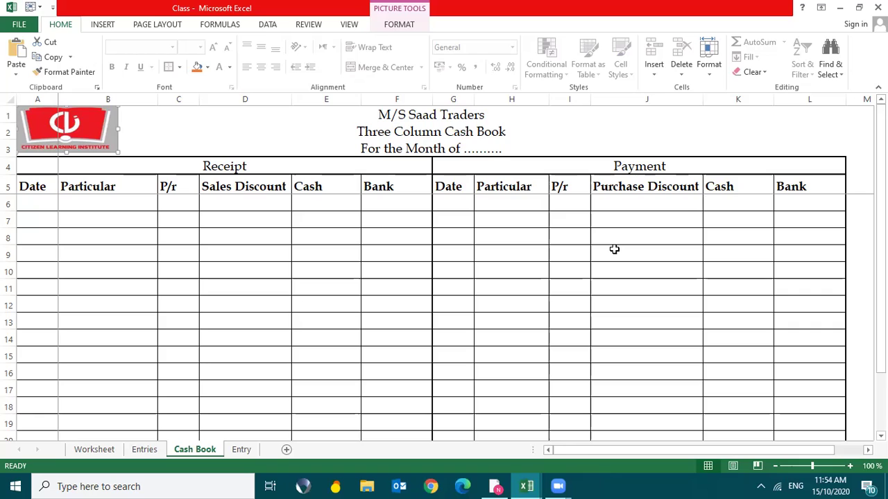
{"action": "left_click", "coordinate": [32, 186]}
{"action": "left_click", "coordinate": [94, 188]}
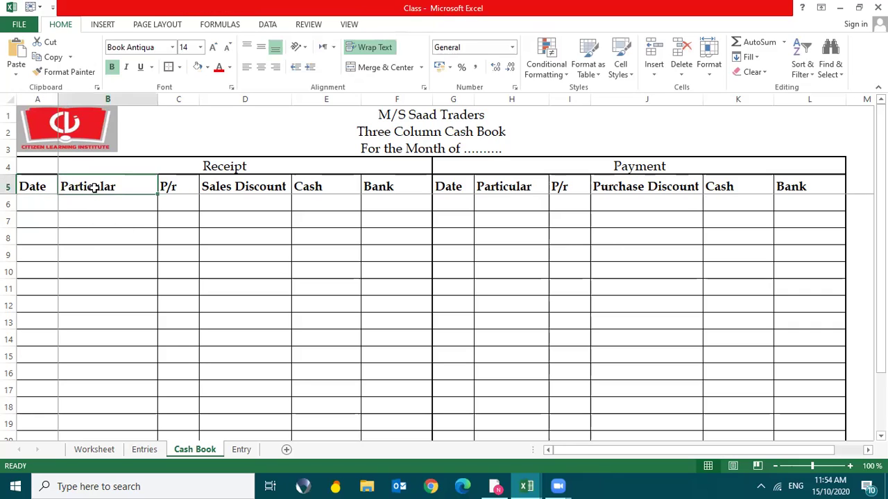
{"action": "left_click", "coordinate": [167, 187]}
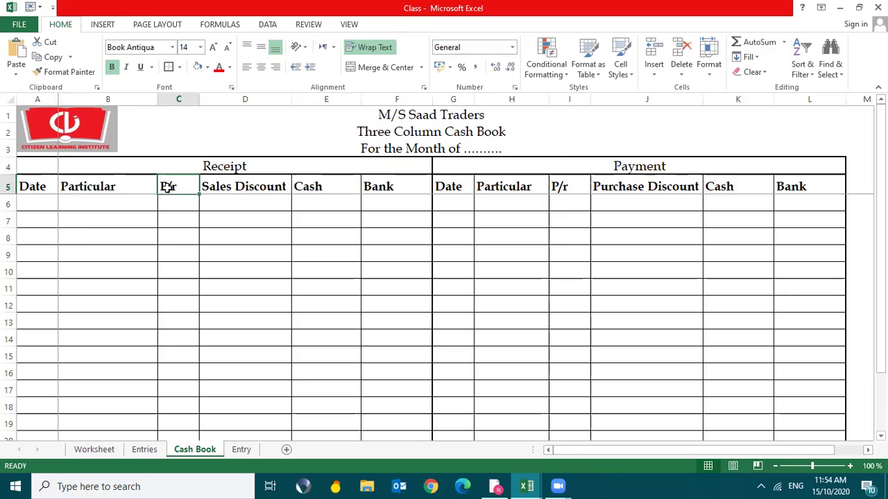
{"action": "left_click", "coordinate": [228, 192]}
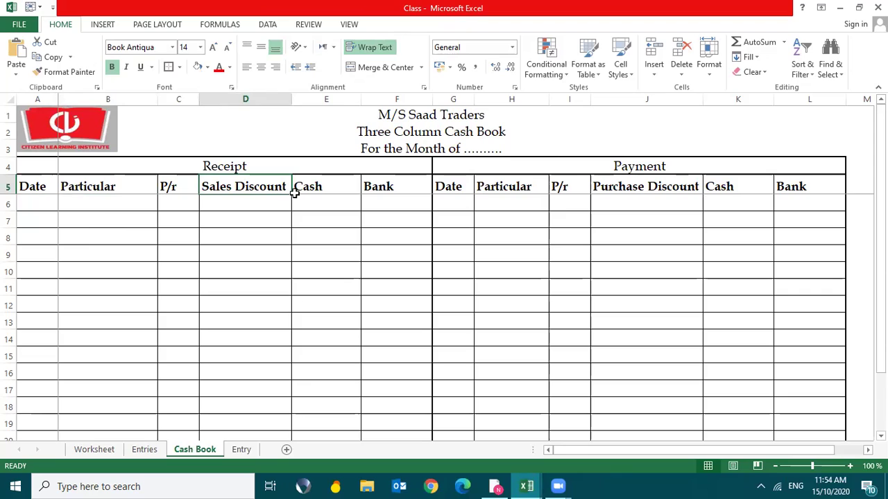
{"action": "left_click", "coordinate": [318, 187]}
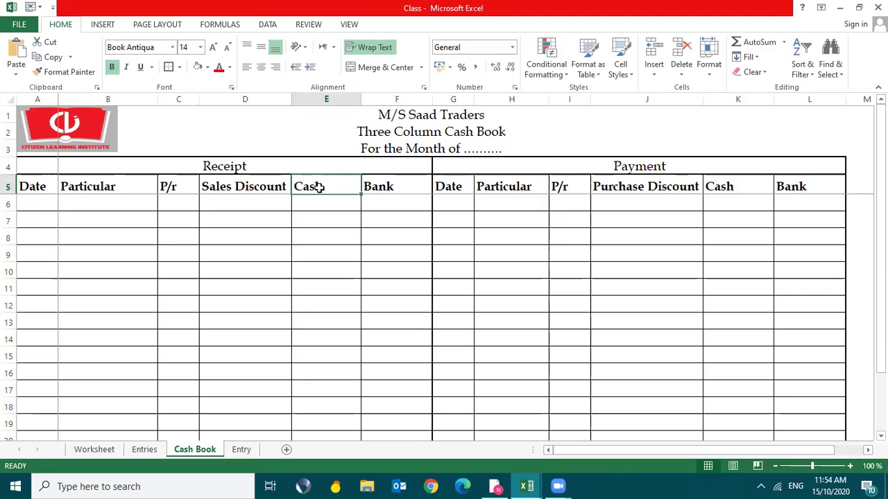
{"action": "left_click", "coordinate": [382, 183]}
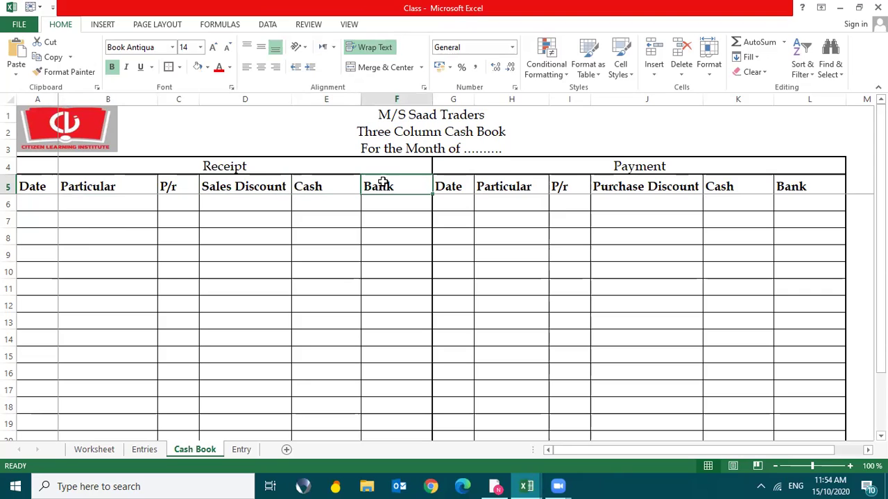
- Examine the Payment side's headings and compare the discount and Cash columns on both sides of the cash book
{"action": "left_click", "coordinate": [580, 189]}
{"action": "left_click", "coordinate": [632, 191]}
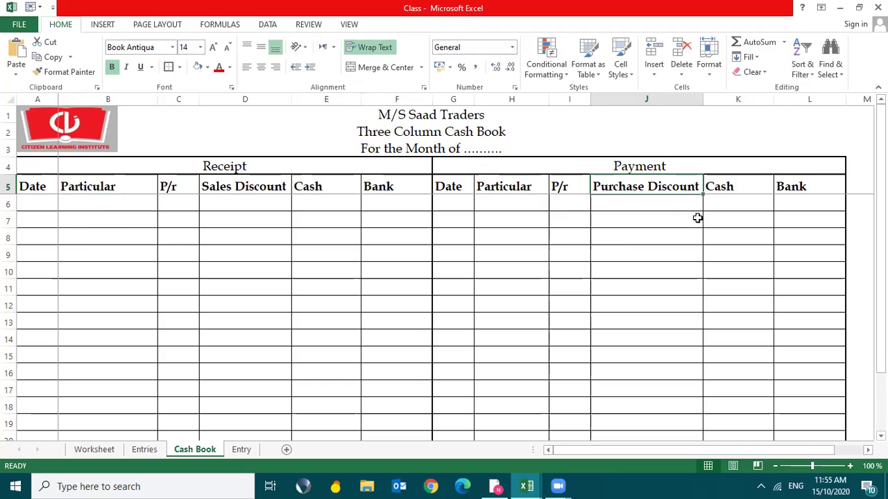
{"action": "left_click", "coordinate": [721, 190]}
{"action": "left_click", "coordinate": [801, 184]}
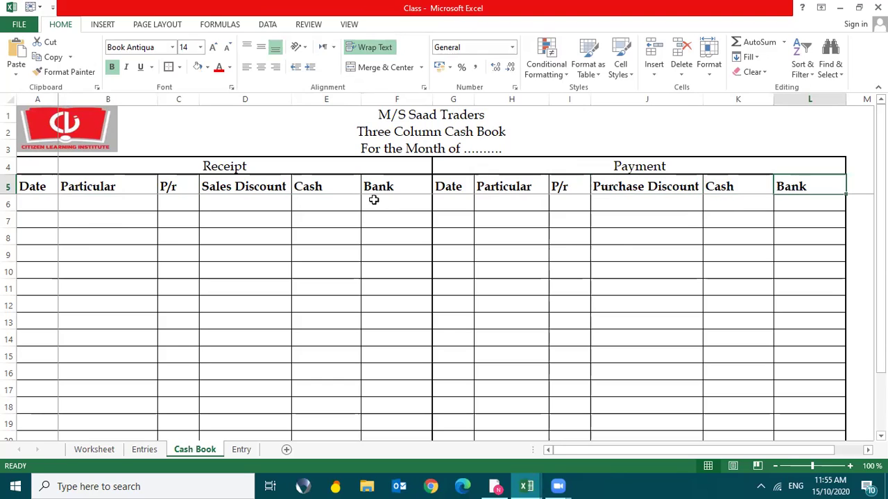
{"action": "left_click", "coordinate": [337, 187]}
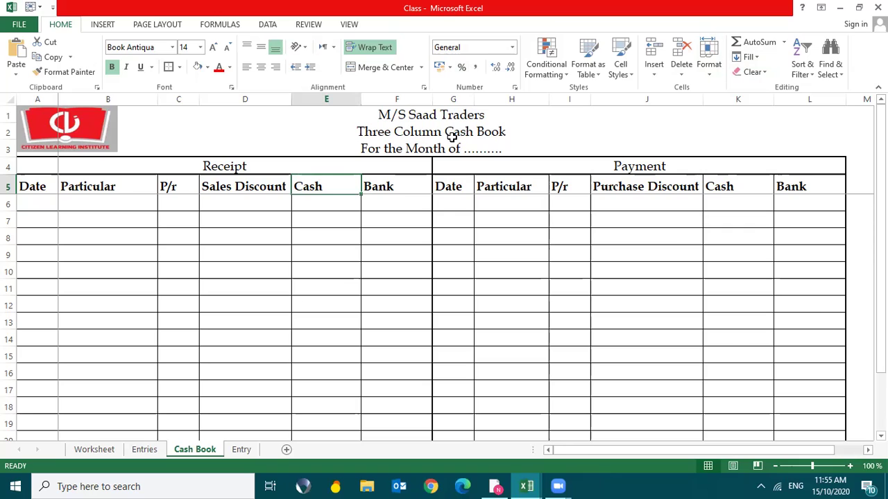
{"action": "left_click", "coordinate": [262, 187]}
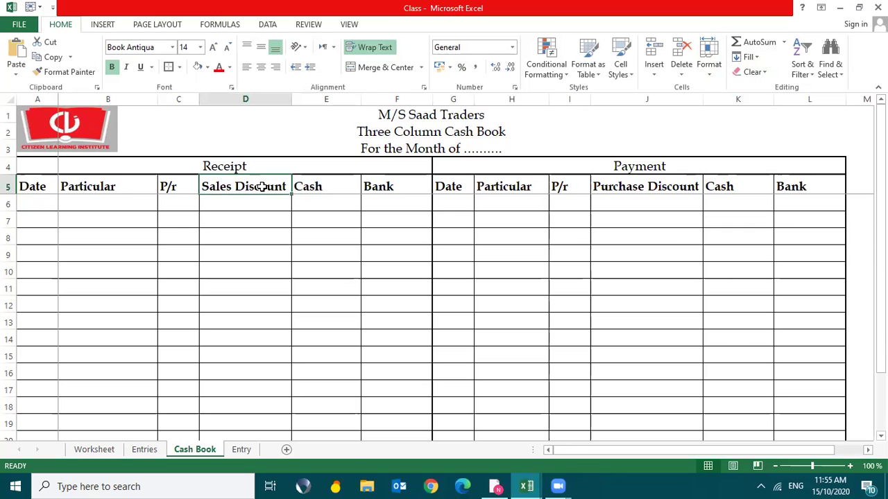
{"action": "left_click", "coordinate": [311, 188]}
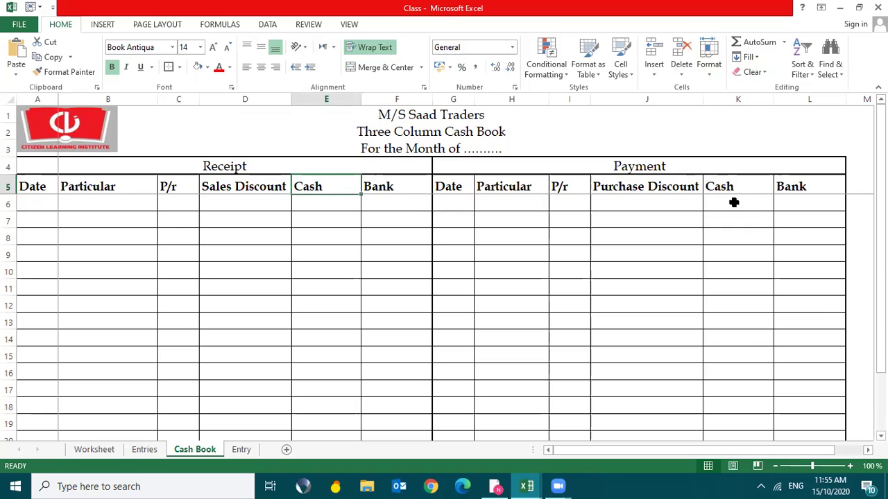
{"action": "left_click", "coordinate": [650, 189]}
{"action": "left_click", "coordinate": [751, 181]}
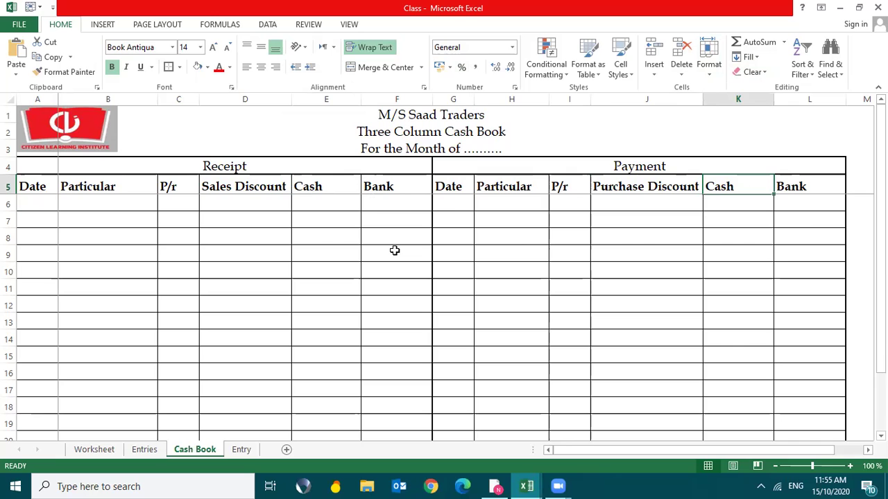
- Check the question in Book1 again and return to the contra transactions on the Class workbook's Entry sheet
{"action": "key", "text": "alt+Tab"}
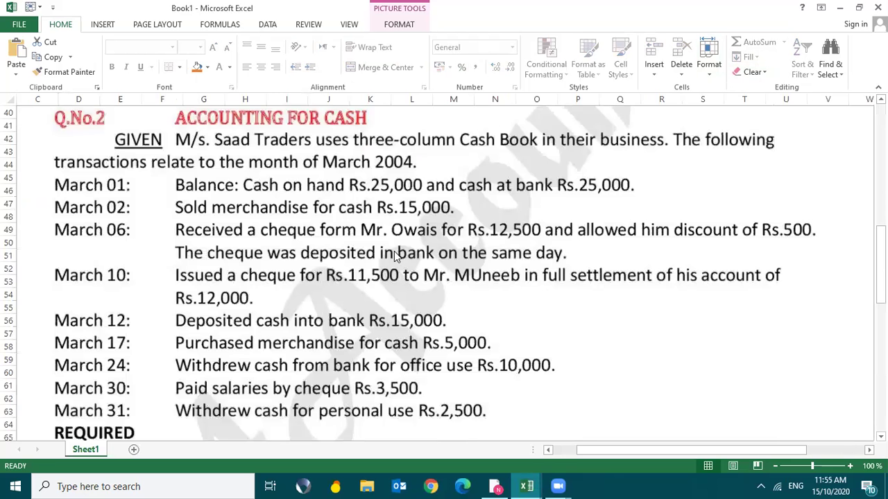
{"action": "key", "text": "alt+Tab"}
{"action": "key", "text": "alt+Tab"}
{"action": "key", "text": "alt+Tab"}
{"action": "key", "text": "alt+Tab"}
{"action": "key", "text": "alt+Tab"}
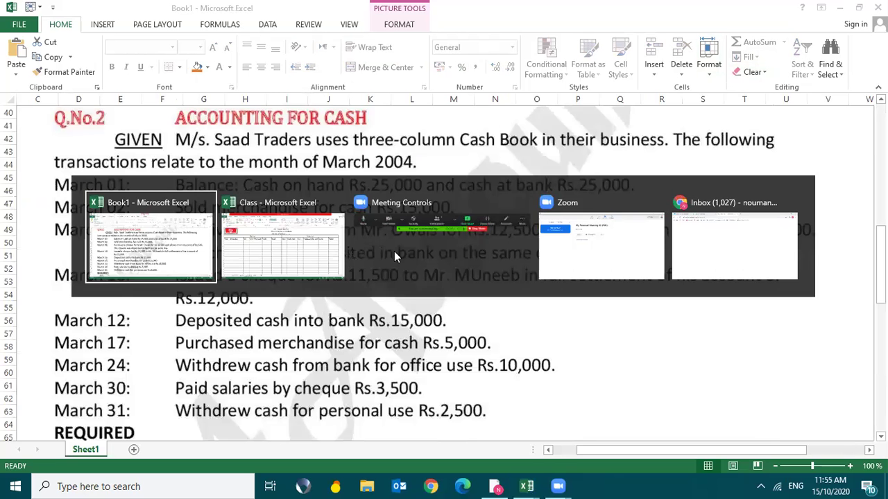
{"action": "key", "text": "alt+Tab"}
{"action": "left_click", "coordinate": [230, 451]}
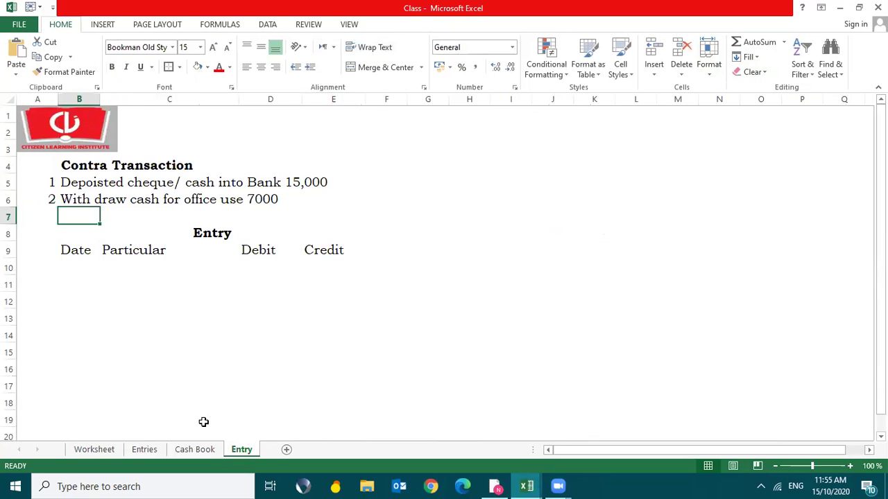
{"action": "left_click", "coordinate": [99, 198]}
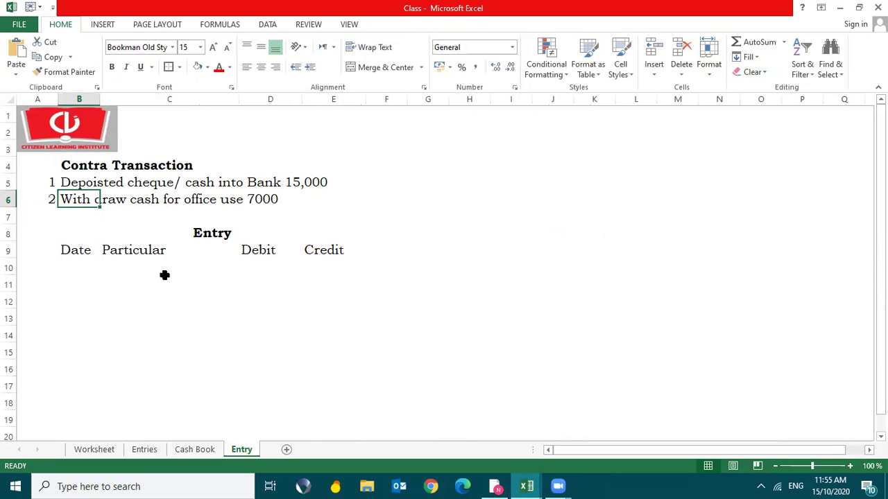
- Record the debit line of the first contra entry in row 10: Bank with a debit of 15000
{"action": "left_click", "coordinate": [104, 278]}
{"action": "left_click", "coordinate": [118, 265]}
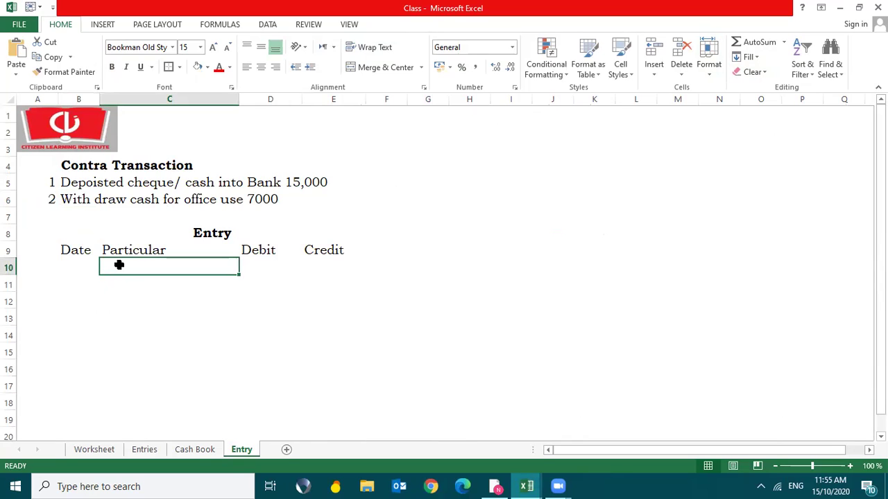
{"action": "type", "text": "Bank"}
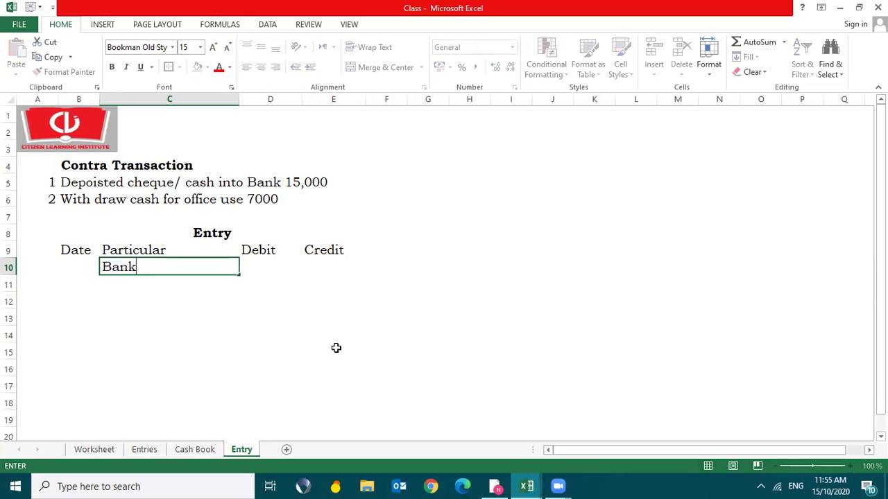
{"action": "key", "text": "Tab"}
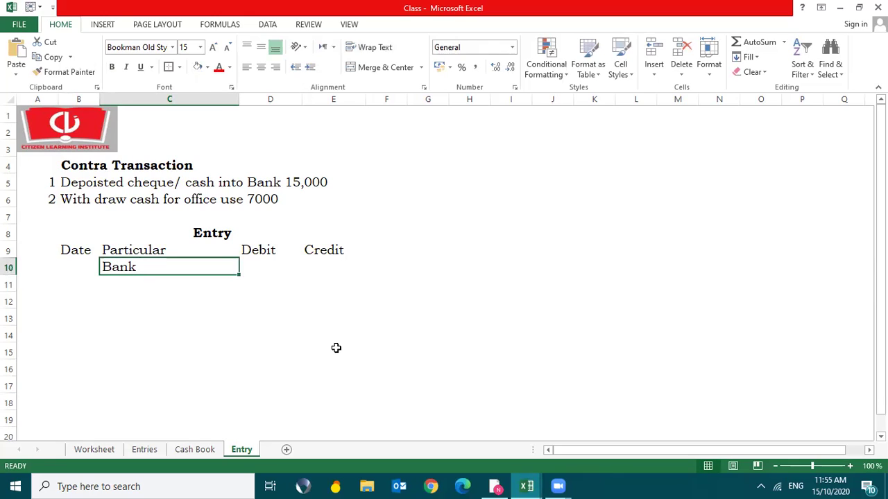
{"action": "type", "text": "15000"}
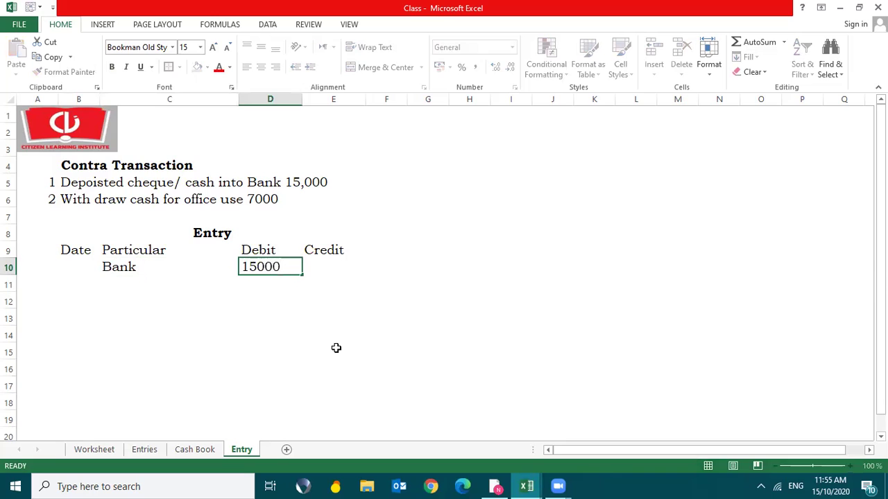
{"action": "key", "text": "Return"}
- Record the first entry's credit line in row 11: Cash, centred in its cell, with a credit of 15000
{"action": "type", "text": "Cash"}
{"action": "key", "text": "Return"}
{"action": "key", "text": "Up"}
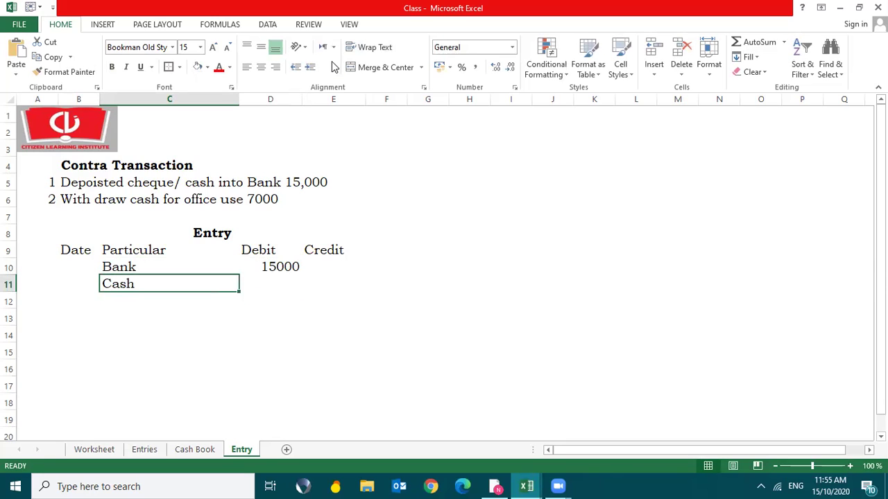
{"action": "left_click", "coordinate": [260, 67]}
{"action": "key", "text": "Right"}
{"action": "key", "text": "Right"}
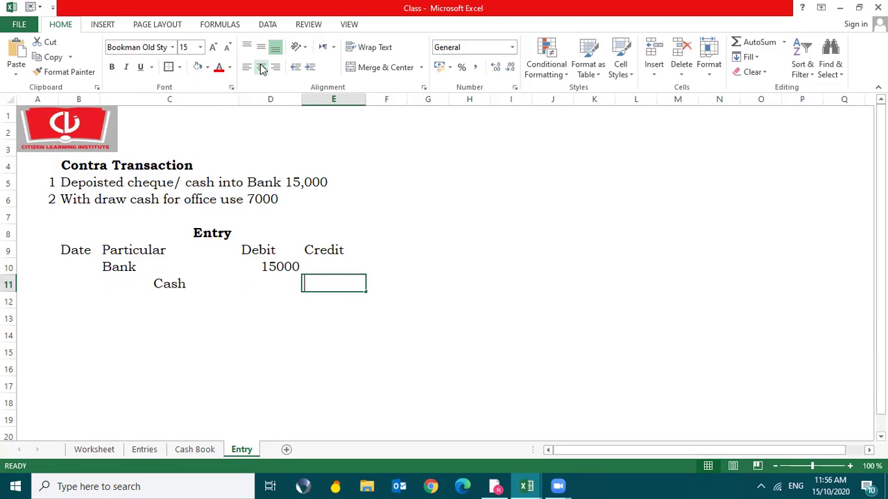
{"action": "type", "text": "15000"}
{"action": "key", "text": "Return"}
{"action": "key", "text": "Return"}
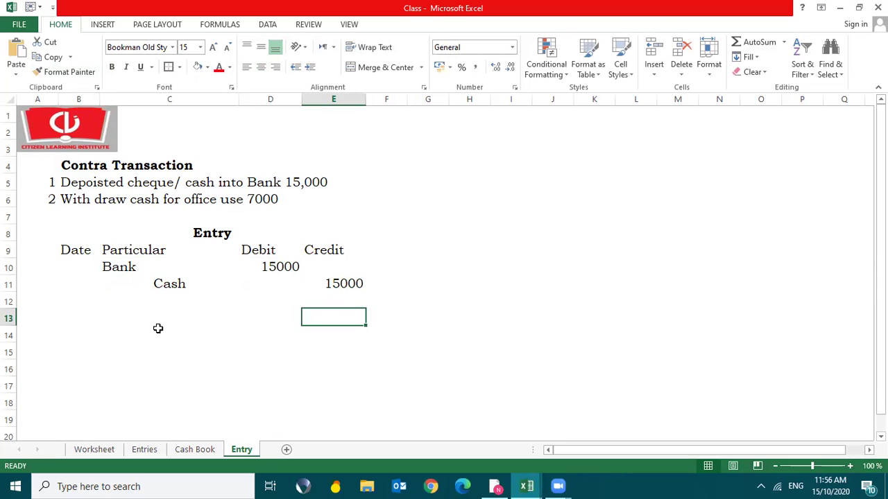
- Enter the second contra entry's accounts: Cash in C13 and Bank, centred, in C14
{"action": "left_click", "coordinate": [121, 315]}
{"action": "type", "text": "Cash"}
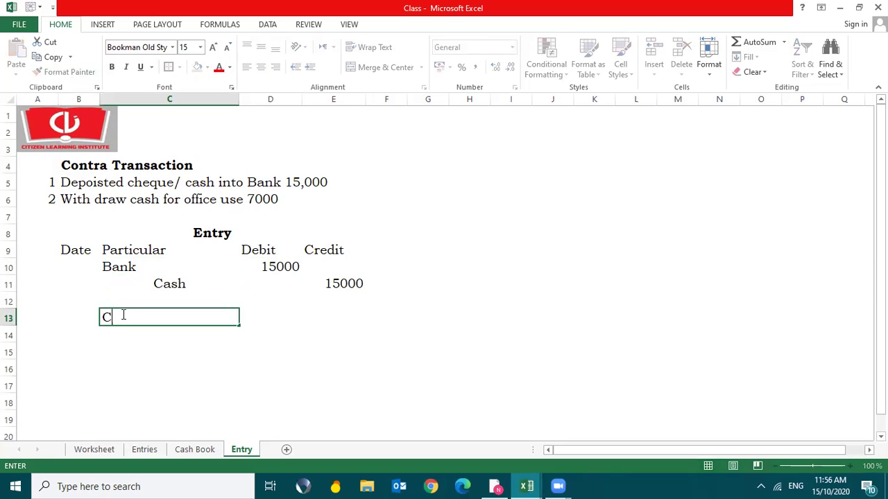
{"action": "key", "text": "Return"}
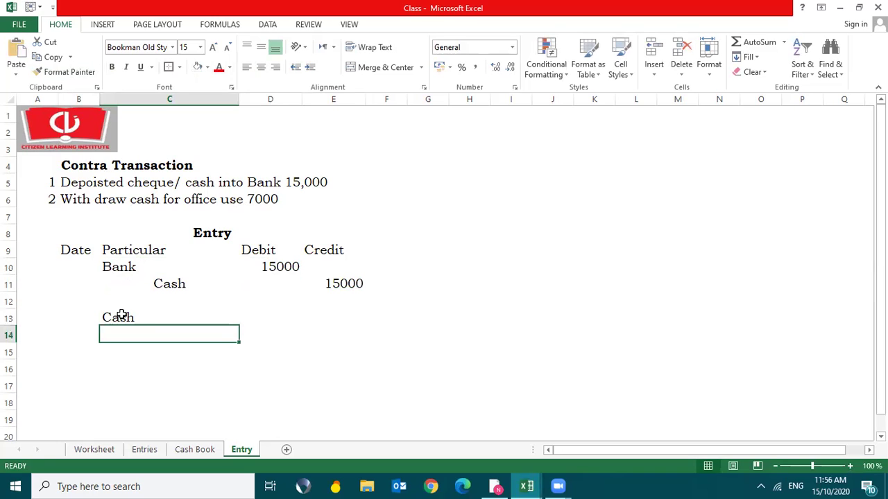
{"action": "type", "text": "bank"}
{"action": "key", "text": "Return"}
{"action": "key", "text": "Up"}
{"action": "type", "text": "Bank"}
{"action": "key", "text": "Return"}
{"action": "key", "text": "Up"}
{"action": "left_click", "coordinate": [261, 68]}
{"action": "key", "text": "Right"}
{"action": "key", "text": "Up"}
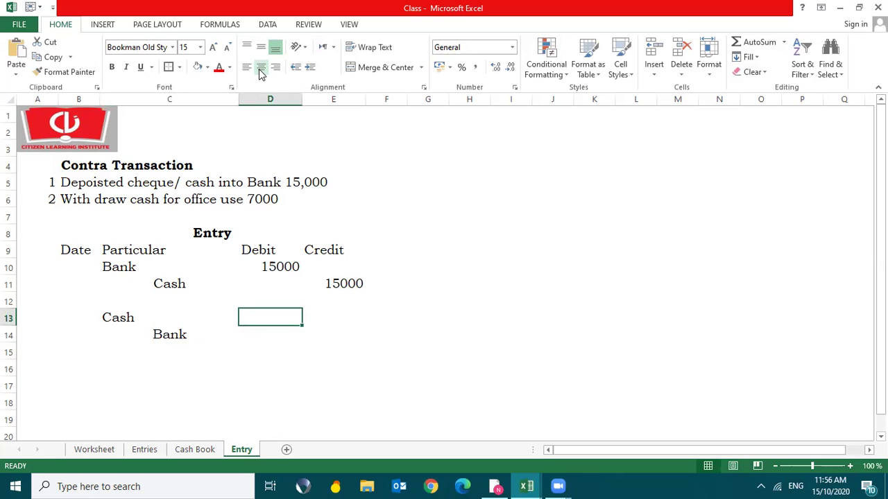
- Enter 7000 as the debit for Cash in D13 and 7000 as the credit for Bank in E14
{"action": "type", "text": "7000"}
{"action": "key", "text": "Return"}
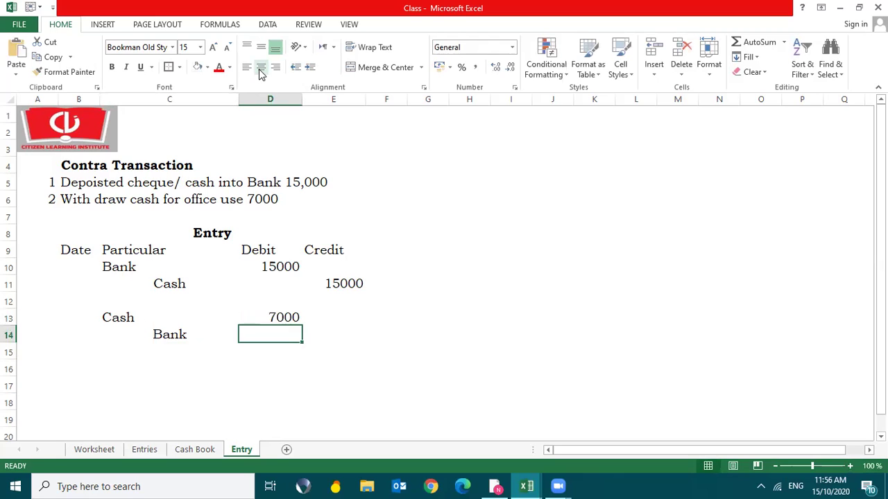
{"action": "key", "text": "Right"}
{"action": "type", "text": "7000"}
{"action": "key", "text": "Return"}
- Apply Comma Style number formatting to the debit and credit amounts in D10:E14
{"action": "key", "text": "Up"}
{"action": "key", "text": "shift+Up"}
{"action": "key", "text": "shift+Up"}
{"action": "key", "text": "shift+Up"}
{"action": "key", "text": "shift+Up"}
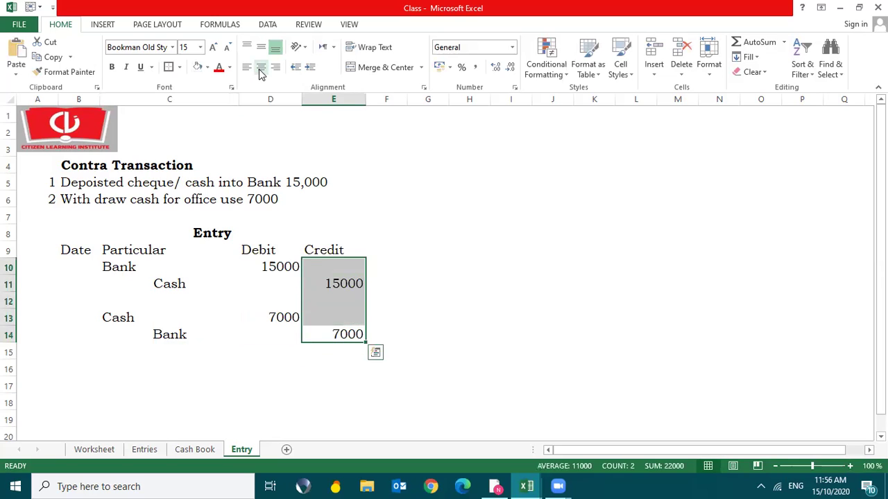
{"action": "key", "text": "shift+Left"}
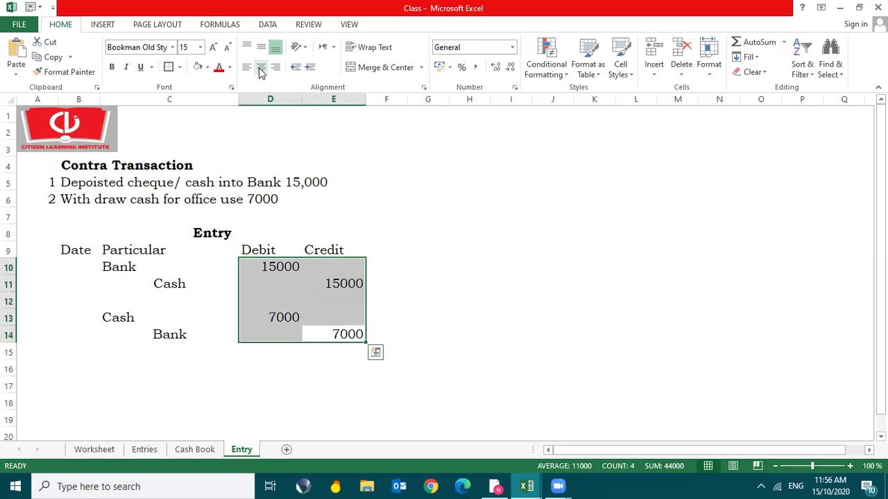
{"action": "left_click", "coordinate": [479, 66]}
{"action": "key", "text": "Down"}
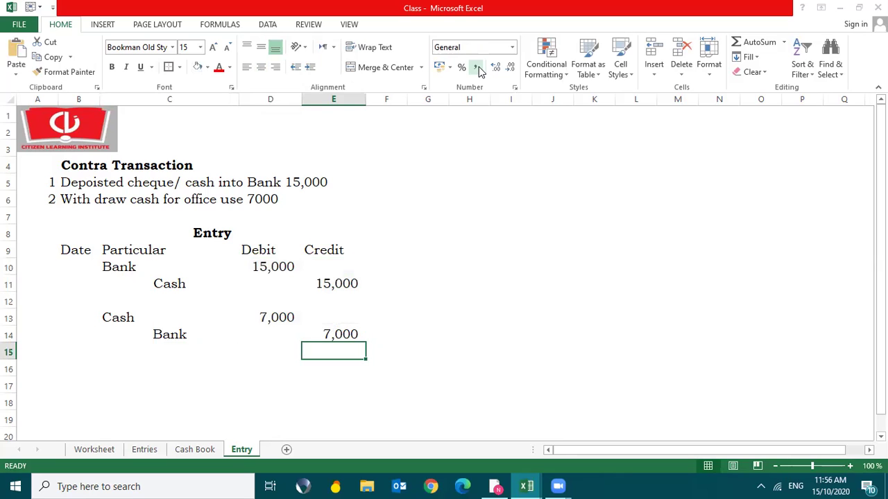
- Read the March transactions in the Book1 workbook and open the Cash Book sheet of the Class workbook
{"action": "key", "text": "alt+Tab"}
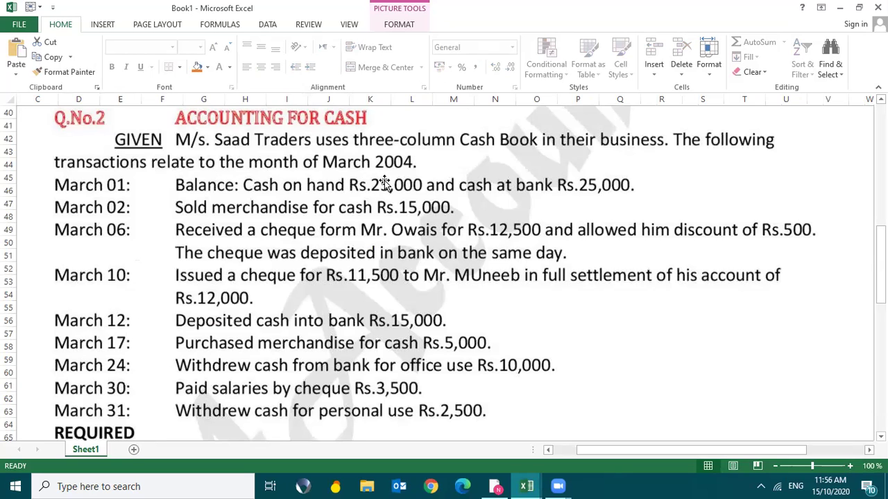
{"action": "key", "text": "alt+Tab"}
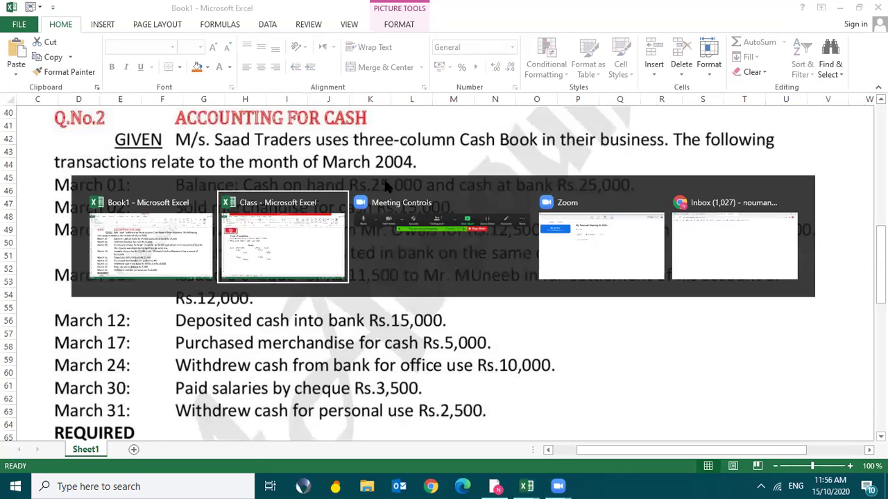
{"action": "left_click", "coordinate": [211, 451]}
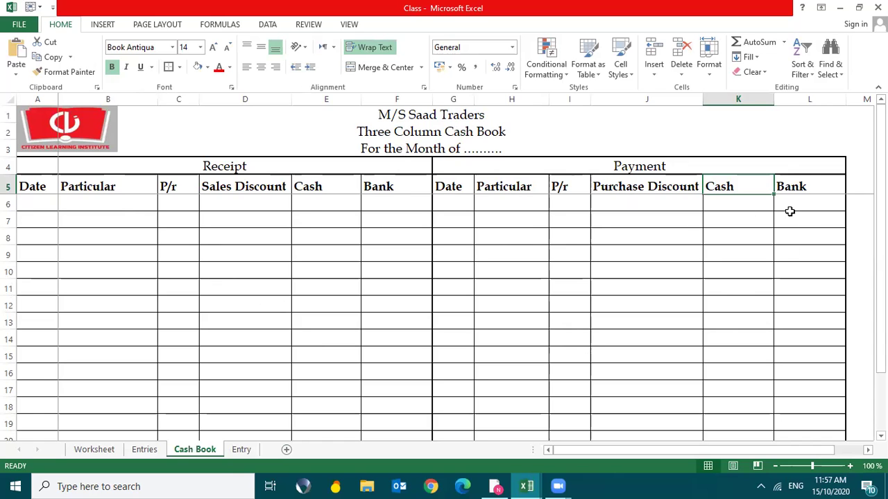
{"action": "key", "text": "alt+Tab"}
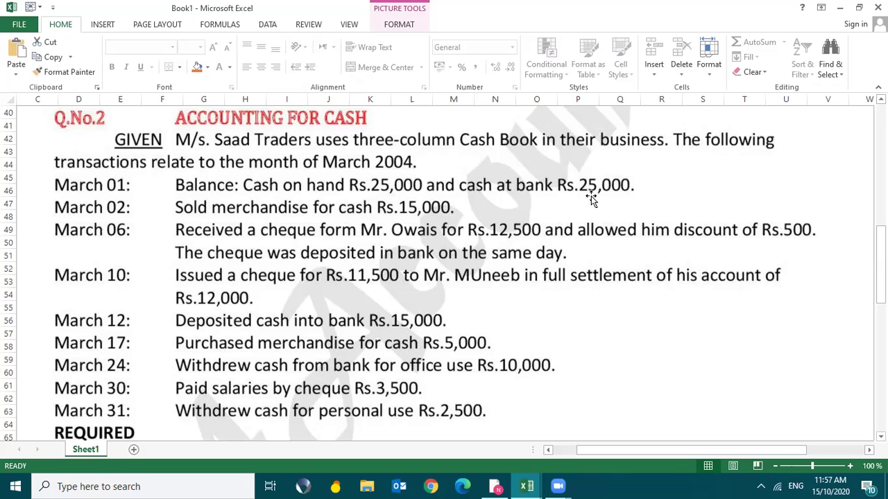
{"action": "key", "text": "alt+Tab"}
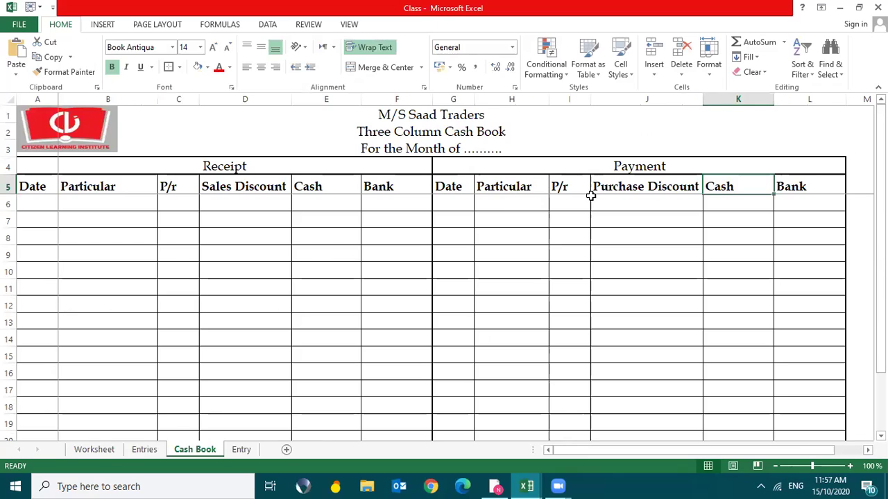
- Enter the date March, 01 in A6 on the receipt side and autofit column A to it
{"action": "key", "text": "Left"}
{"action": "key", "text": "Left"}
{"action": "key", "text": "Home"}
{"action": "key", "text": "Down"}
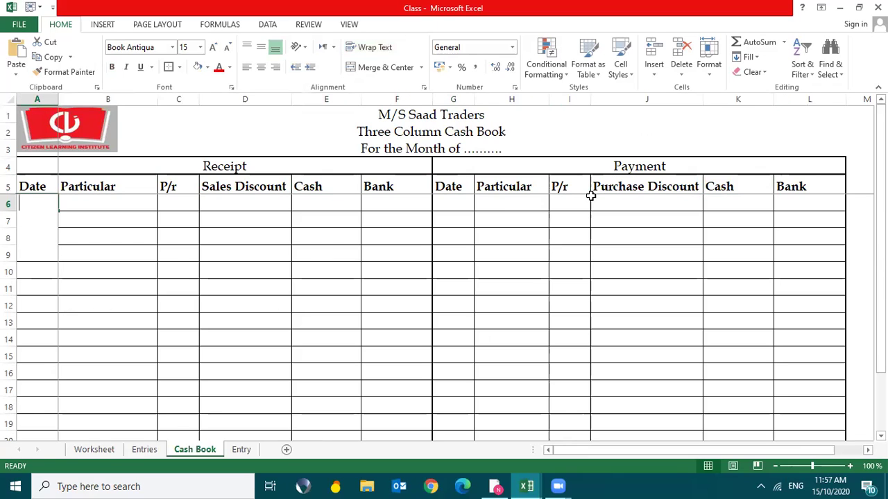
{"action": "type", "text": "March"}
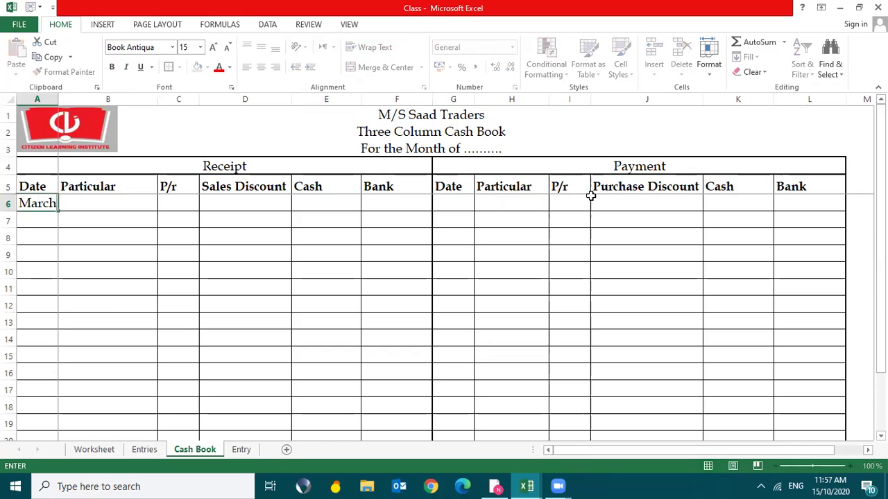
{"action": "key", "text": "alt+Return"}
{"action": "type", "text": "01"}
{"action": "key", "text": "ctrl+Return"}
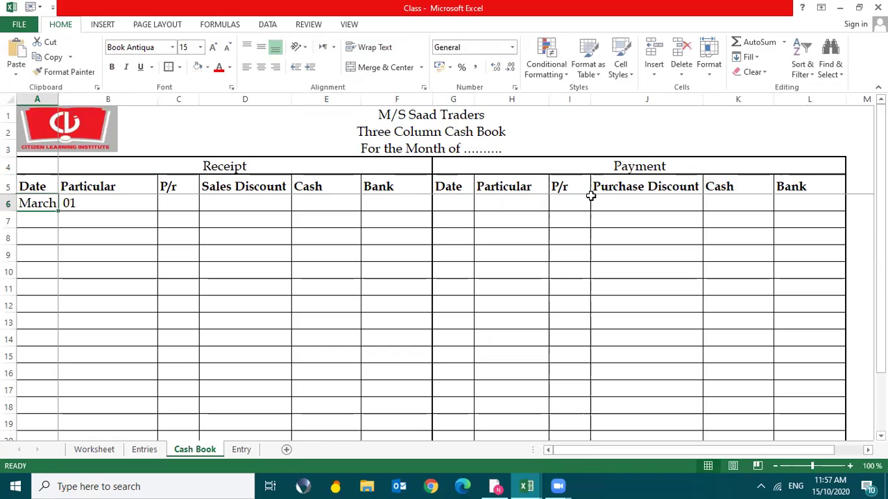
{"action": "key", "text": "alt+o"}
{"action": "key", "text": "c"}
{"action": "key", "text": "a"}
- Enter Opening balance as the particular for March 01 in B6
{"action": "key", "text": "Right"}
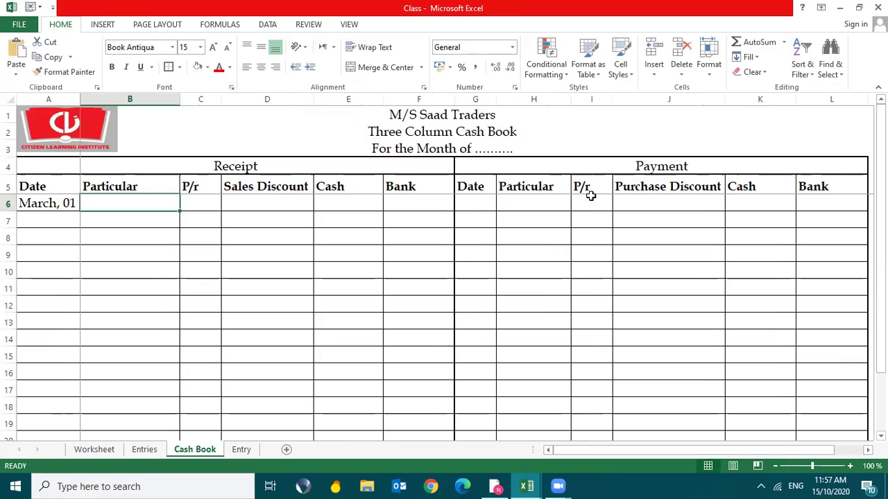
{"action": "type", "text": "Open"}
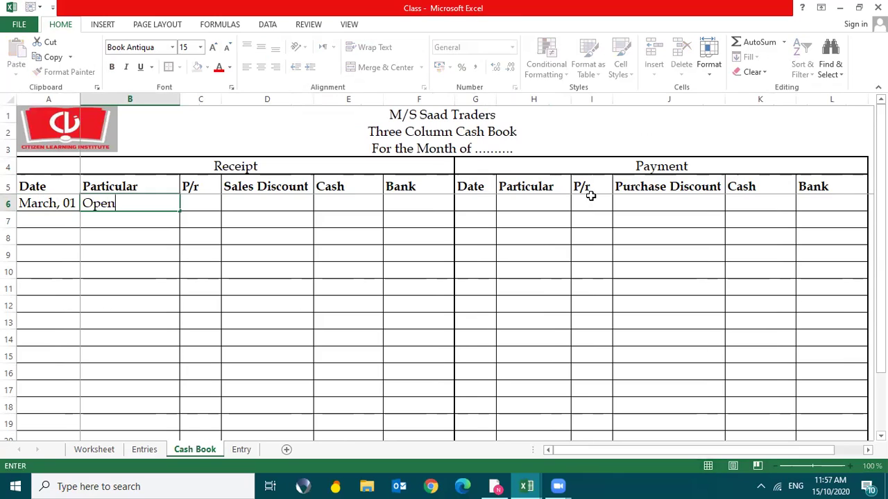
{"action": "type", "text": "ing balance"}
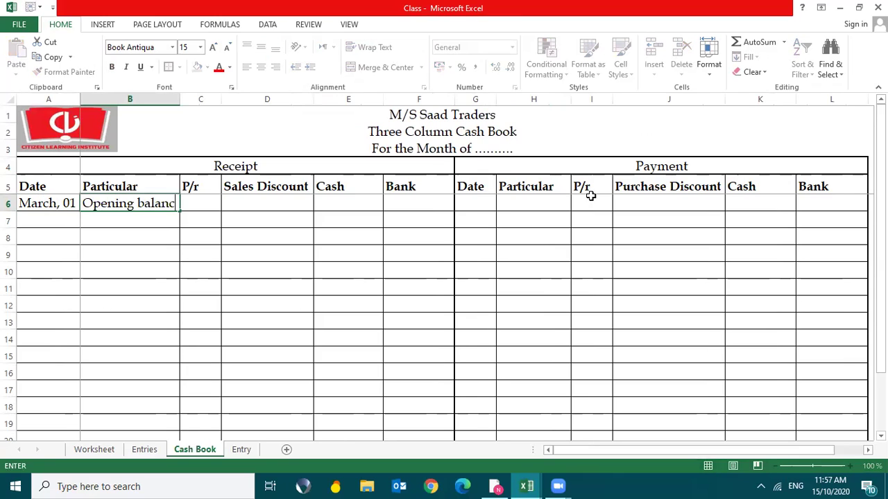
{"action": "key", "text": "Return"}
- Enter the March 01 opening amounts on the receipt side: 25000 under Cash in E6 and 25000 under Bank in F6
{"action": "key", "text": "Up"}
{"action": "key", "text": "Right"}
{"action": "key", "text": "Right"}
{"action": "key", "text": "Right"}
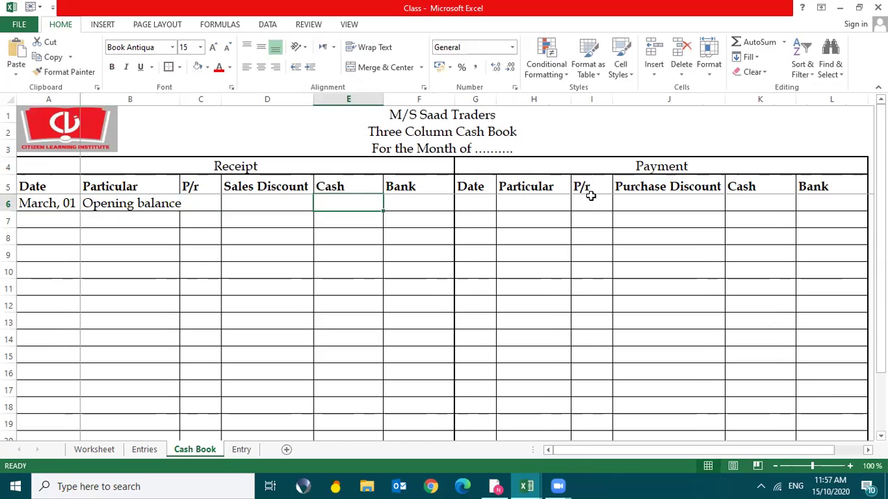
{"action": "type", "text": "25000"}
{"action": "key", "text": "Return"}
{"action": "key", "text": "Up"}
{"action": "key", "text": "Right"}
{"action": "type", "text": "25000"}
{"action": "key", "text": "Return"}
{"action": "key", "text": "Up"}
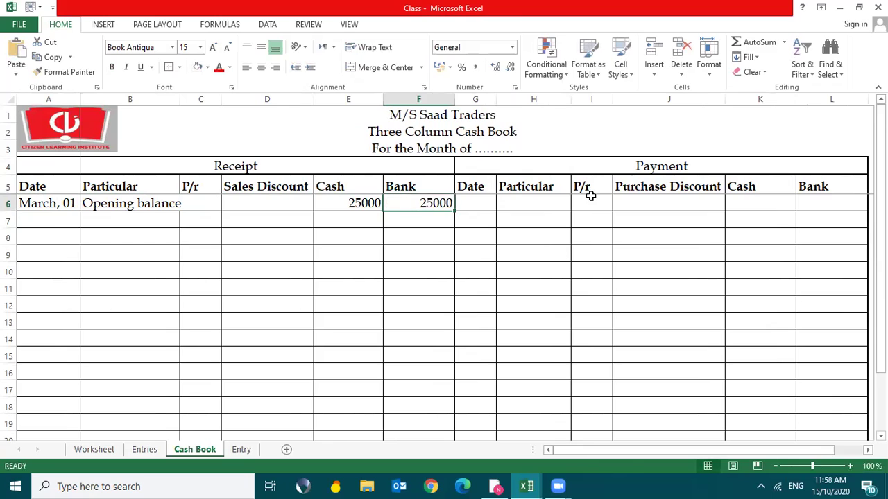
- Apply Comma Style number formatting to the range E6:L24
{"action": "key", "text": "Left"}
{"action": "key", "text": "shift+Right"}
{"action": "key", "text": "shift+Right"}
{"action": "key", "text": "shift+Right"}
{"action": "key", "text": "shift+Right"}
{"action": "key", "text": "shift+Right"}
{"action": "key", "text": "shift+Right"}
{"action": "key", "text": "shift+Right"}
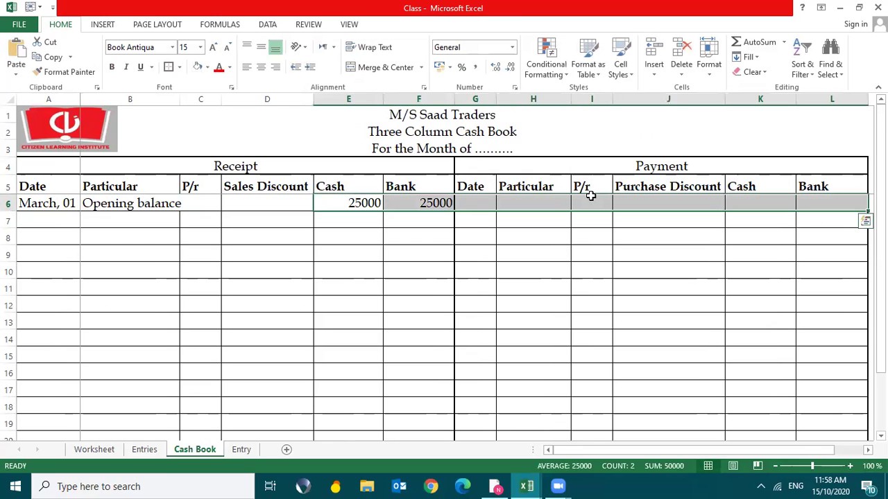
{"action": "key", "text": "shift+Down"}
{"action": "key", "text": "shift+Down"}
{"action": "key", "text": "shift+Down"}
{"action": "key", "text": "shift+Down"}
{"action": "key", "text": "shift+Down"}
{"action": "key", "text": "shift+Down"}
{"action": "key", "text": "shift+Down"}
{"action": "key", "text": "shift+Down"}
{"action": "key", "text": "shift+Down"}
{"action": "key", "text": "shift+Down"}
{"action": "key", "text": "shift+Down"}
{"action": "key", "text": "shift+Down"}
{"action": "key", "text": "shift+Down"}
{"action": "key", "text": "shift+Down"}
{"action": "key", "text": "shift+Down"}
{"action": "key", "text": "shift+Down"}
{"action": "key", "text": "shift+Down"}
{"action": "key", "text": "shift+Down"}
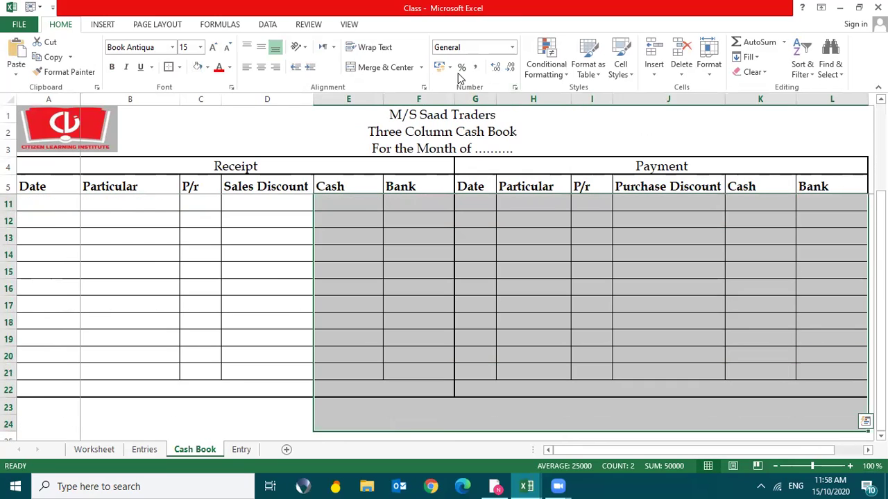
{"action": "left_click", "coordinate": [475, 67]}
- Autofit the receipt side's Particular column to the opening balance text in B6
{"action": "key", "text": "Down"}
{"action": "key", "text": "Left"}
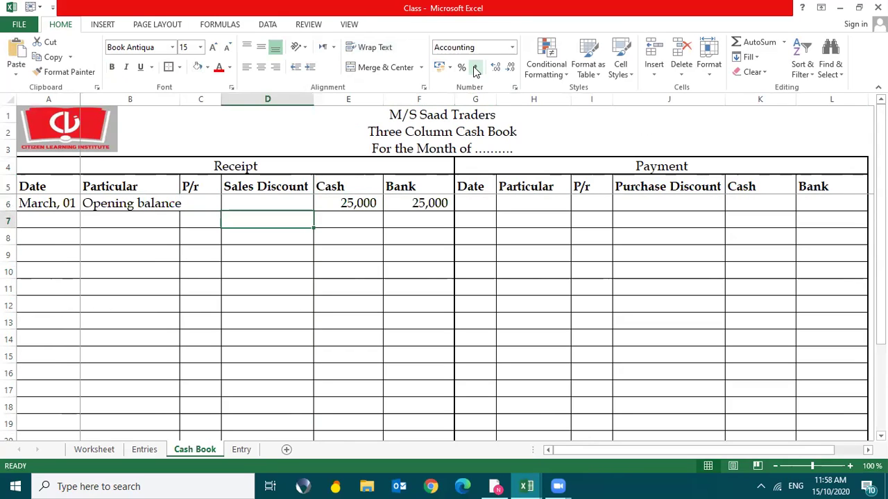
{"action": "key", "text": "Left"}
{"action": "key", "text": "Left"}
{"action": "key", "text": "Up"}
{"action": "key", "text": "alt+o"}
{"action": "key", "text": "c"}
{"action": "key", "text": "a"}
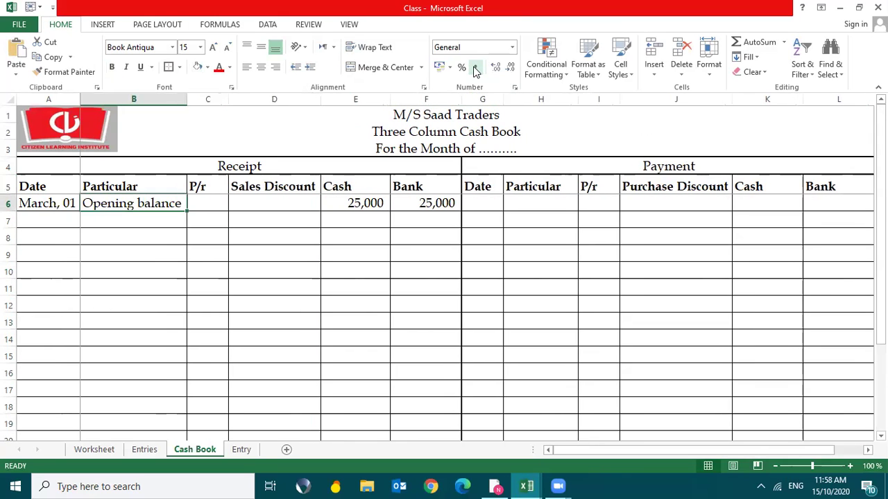
- Check the next transaction in Book1, fill the date from A6 down into A7 and change it to March, 02
{"action": "key", "text": "Down"}
{"action": "key", "text": "alt+Tab"}
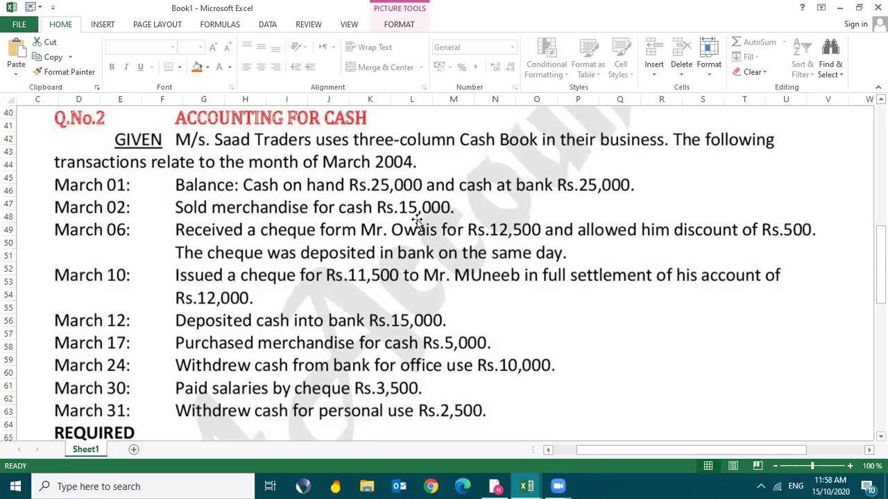
{"action": "key", "text": "alt+Tab"}
{"action": "left_click", "coordinate": [73, 217]}
{"action": "key", "text": "ctrl+d"}
{"action": "double_click", "coordinate": [72, 217]}
{"action": "key", "text": "BackSpace"}
{"action": "type", "text": "2"}
{"action": "key", "text": "Return"}
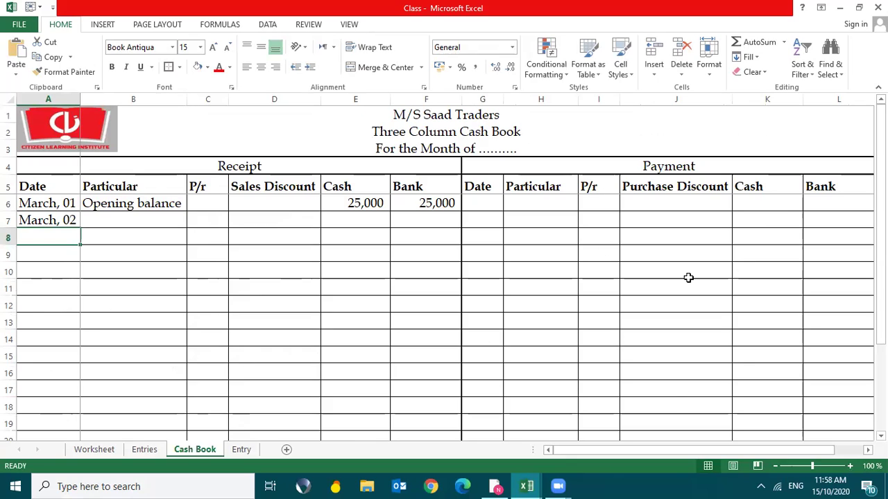
- Record the March 02 cash sale in row 7: 15,000 under Cash in E7 and Sales as the particular in B7
{"action": "key", "text": "alt+Tab"}
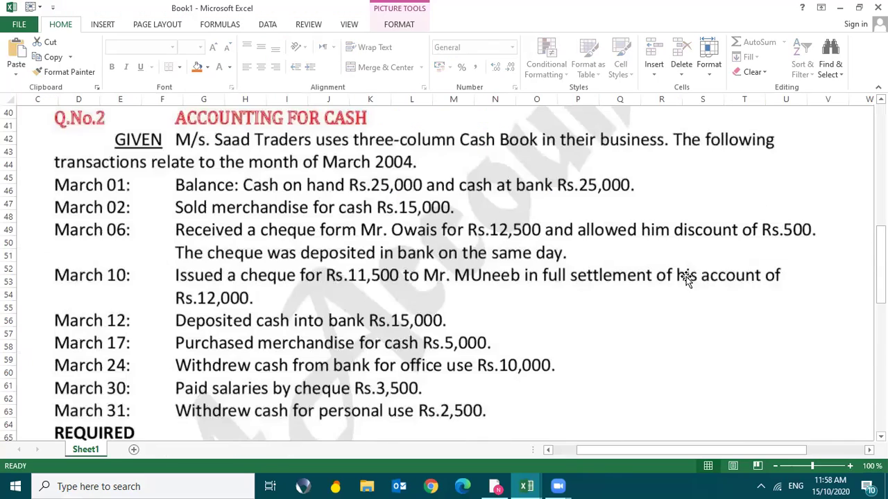
{"action": "key", "text": "alt+Tab"}
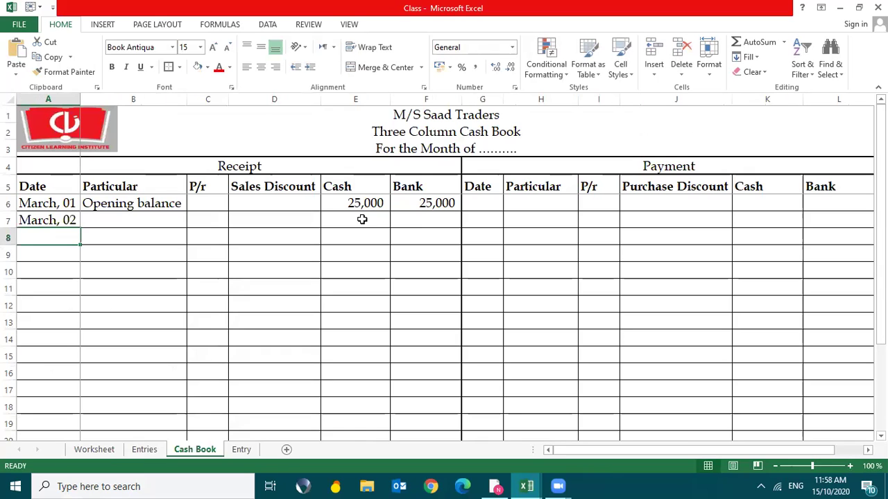
{"action": "left_click", "coordinate": [358, 219]}
{"action": "type", "text": "15,000"}
{"action": "key", "text": "Return"}
{"action": "key", "text": "Up"}
{"action": "key", "text": "Left"}
{"action": "key", "text": "Left"}
{"action": "key", "text": "Left"}
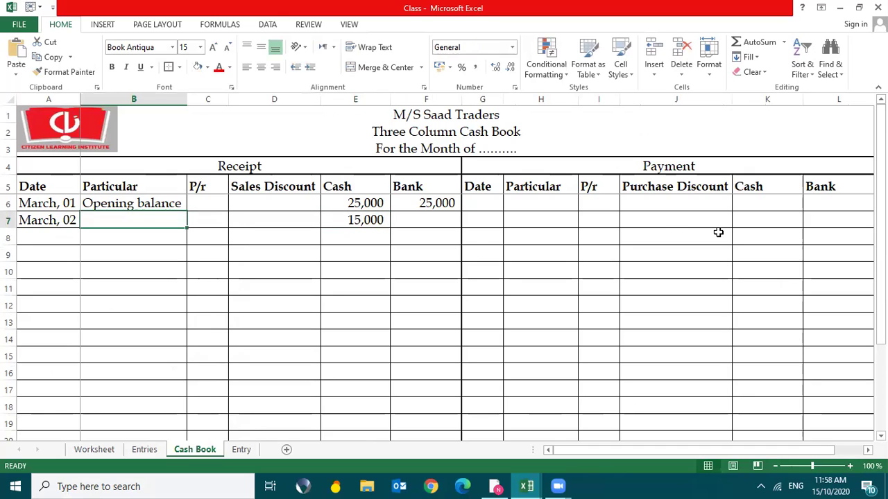
{"action": "type", "text": "Sales"}
{"action": "key", "text": "Return"}
- Check the March 06 cheque transaction in the Book1 workbook and return to the Cash Book
{"action": "key", "text": "alt+Tab"}
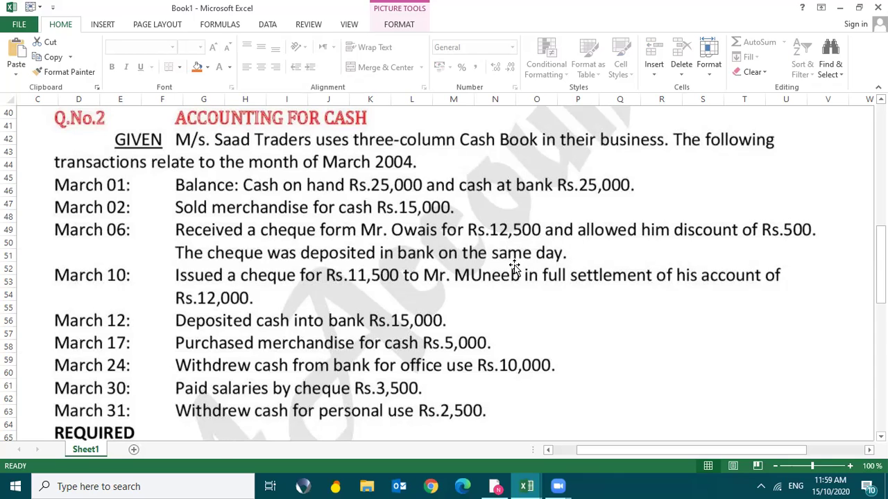
{"action": "key", "text": "alt+Tab"}
{"action": "key", "text": "alt+Tab"}
{"action": "key", "text": "alt+Tab"}
{"action": "left_click", "coordinate": [359, 237]}
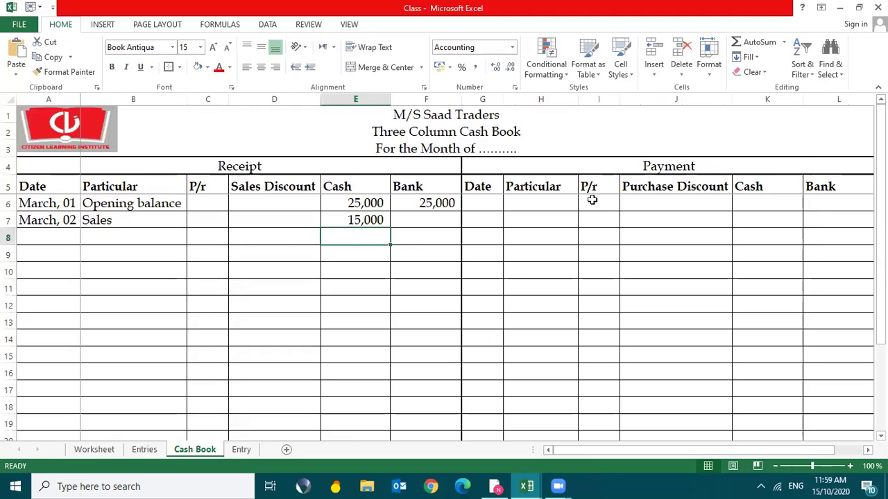
{"action": "type", "text": "12500"}
{"action": "key", "text": "Return"}
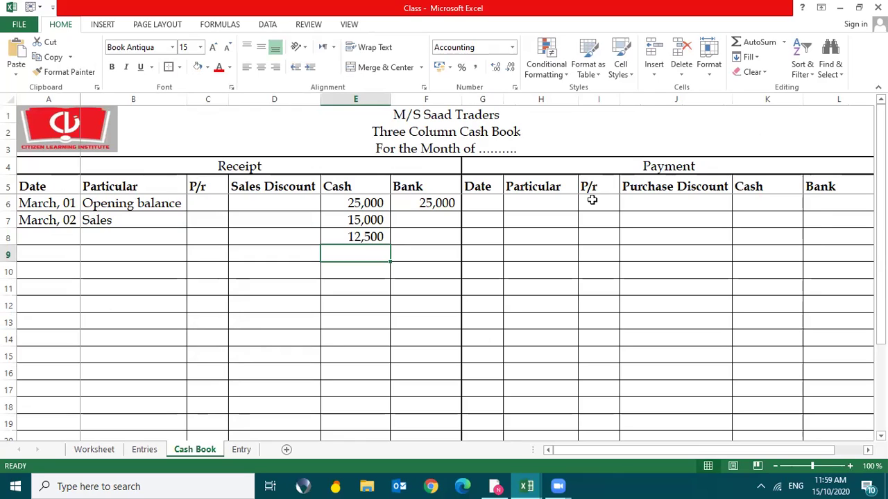
{"action": "key", "text": "Up"}
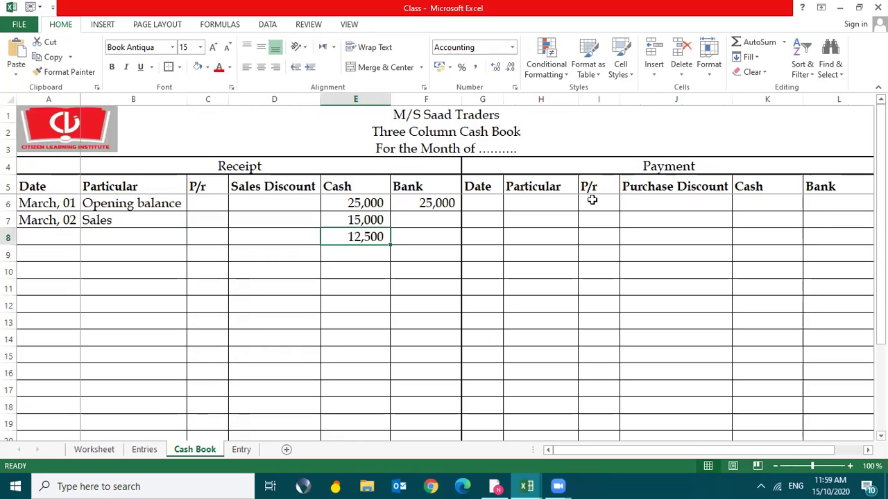
{"action": "key", "text": "Delete"}
- Enter the March 06 cheque amount of 12500 under Bank on the receipt side in F8
{"action": "key", "text": "Right"}
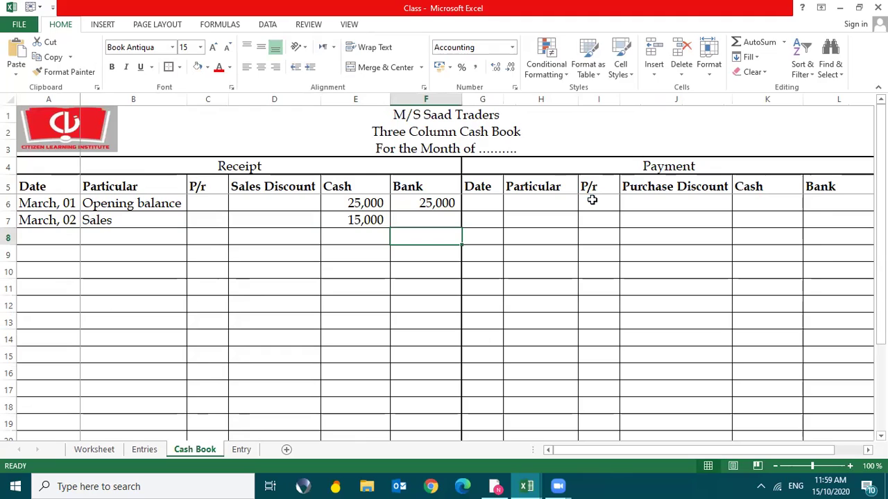
{"action": "type", "text": "12500"}
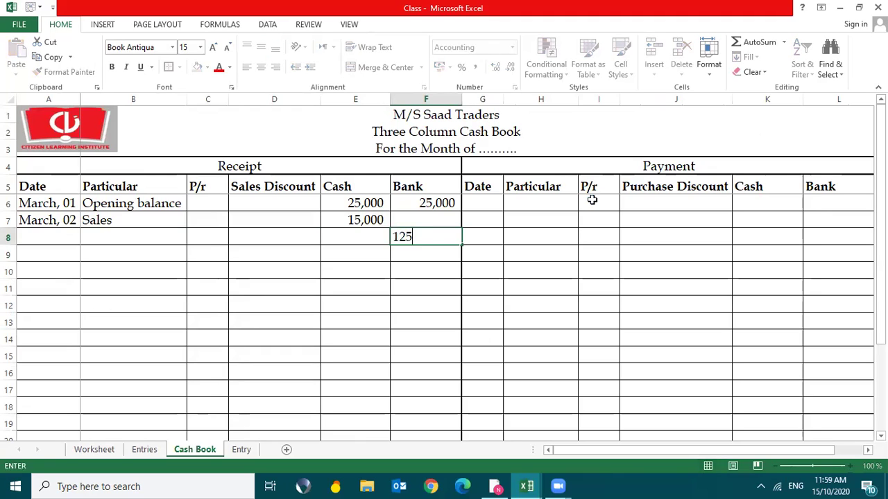
{"action": "key", "text": "Return"}
- Enter Account Receivable followed by a hyphen and the customer's name as the particular in B8
{"action": "key", "text": "Up"}
{"action": "key", "text": "Left"}
{"action": "key", "text": "Left"}
{"action": "key", "text": "Left"}
{"action": "key", "text": "Left"}
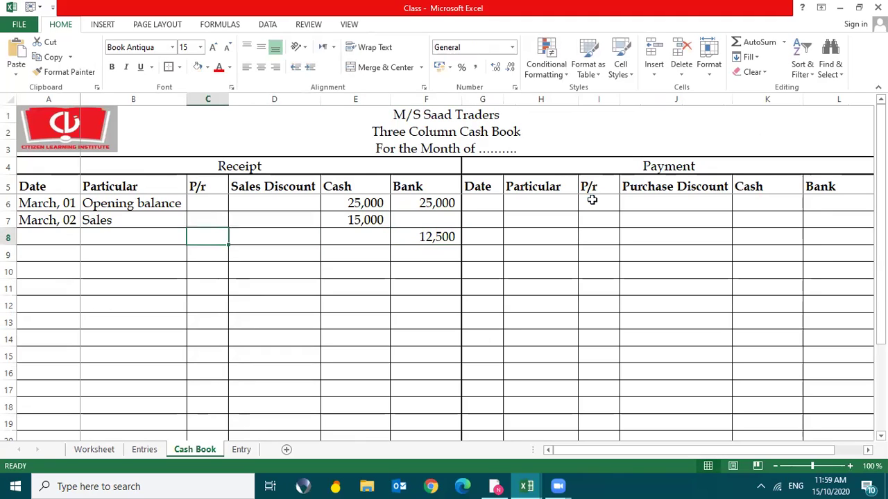
{"action": "key", "text": "ctrl+Tab"}
{"action": "key", "text": "ctrl+Tab"}
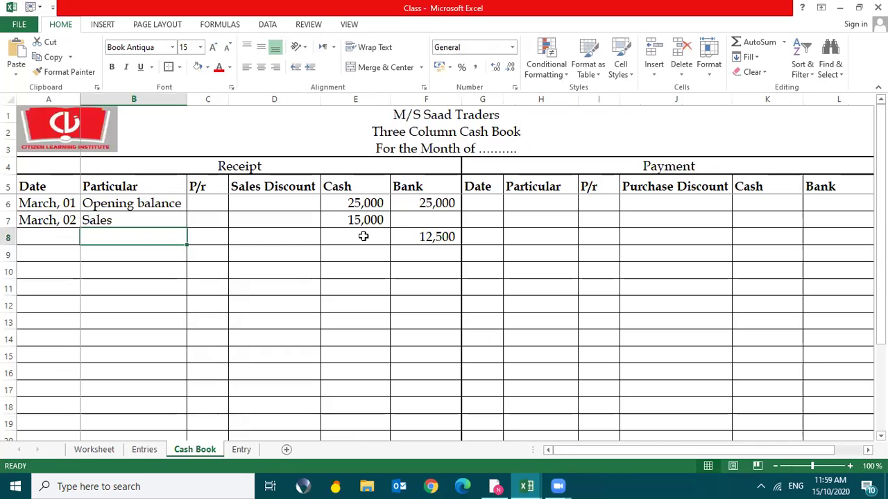
{"action": "type", "text": "Acco"}
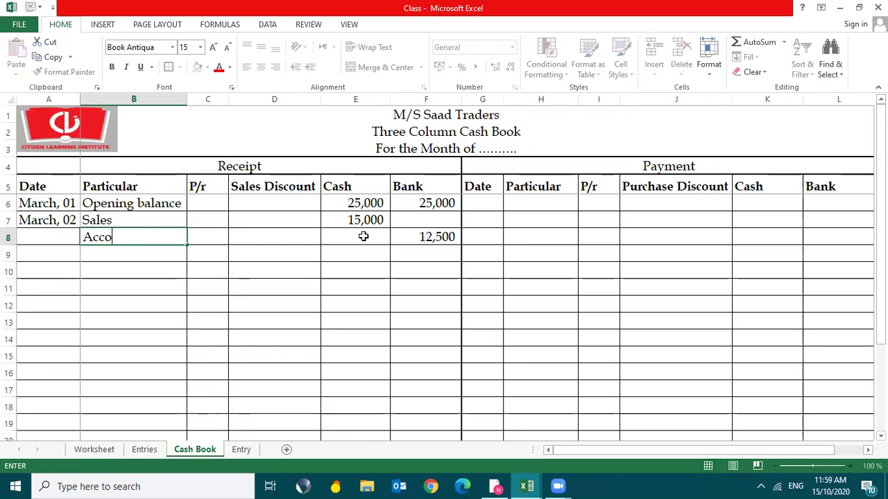
{"action": "type", "text": "unt Receivable-Mr Owais"}
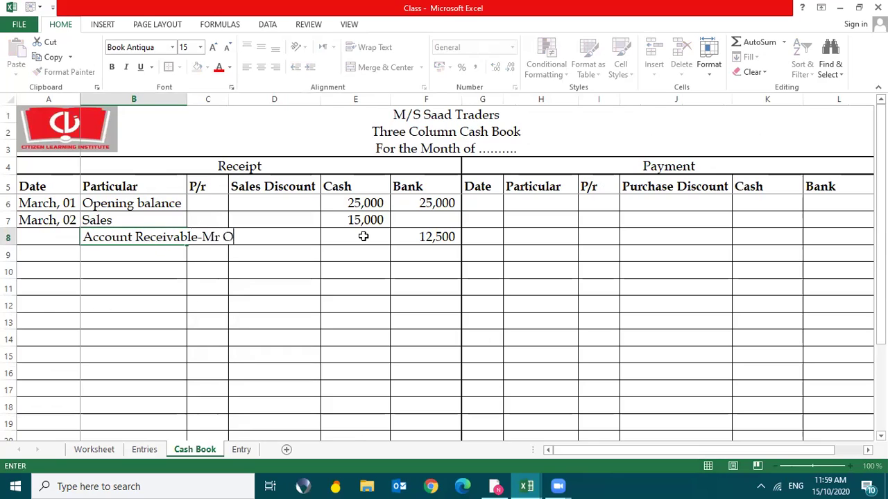
{"action": "key", "text": "Return"}
- Check the March 06 discount in Book1 and enter 500 under Sales Discount in D8 of the Cash Book
{"action": "key", "text": "Up"}
{"action": "key", "text": "Right"}
{"action": "key", "text": "Right"}
{"action": "key", "text": "Left"}
{"action": "key", "text": "Left"}
{"action": "key", "text": "Right"}
{"action": "key", "text": "Right"}
{"action": "key", "text": "Right"}
{"action": "key", "text": "Left"}
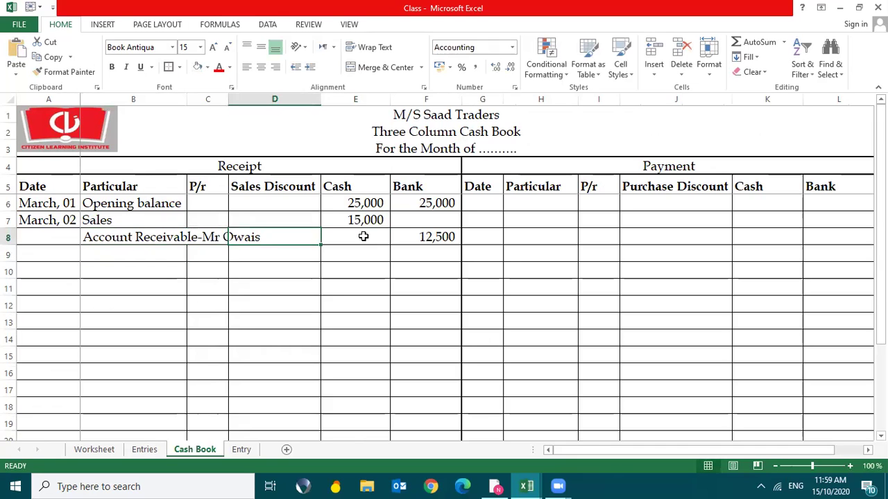
{"action": "key", "text": "alt+Tab"}
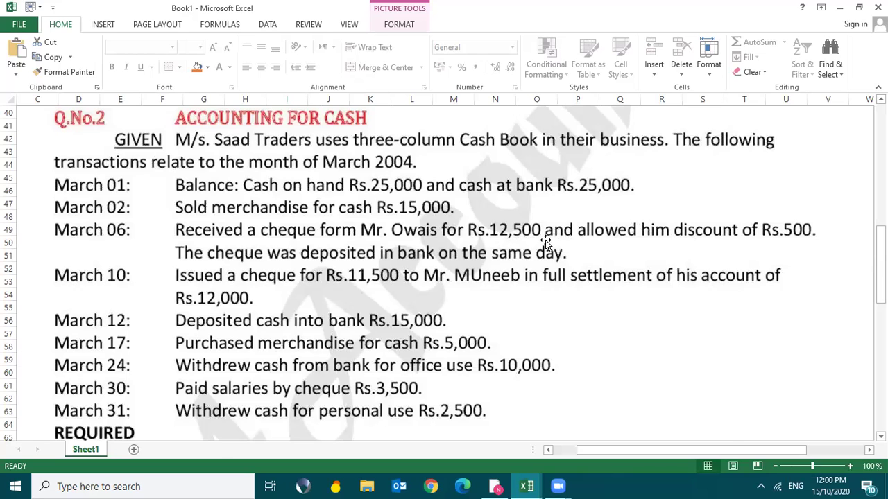
{"action": "key", "text": "alt+Tab"}
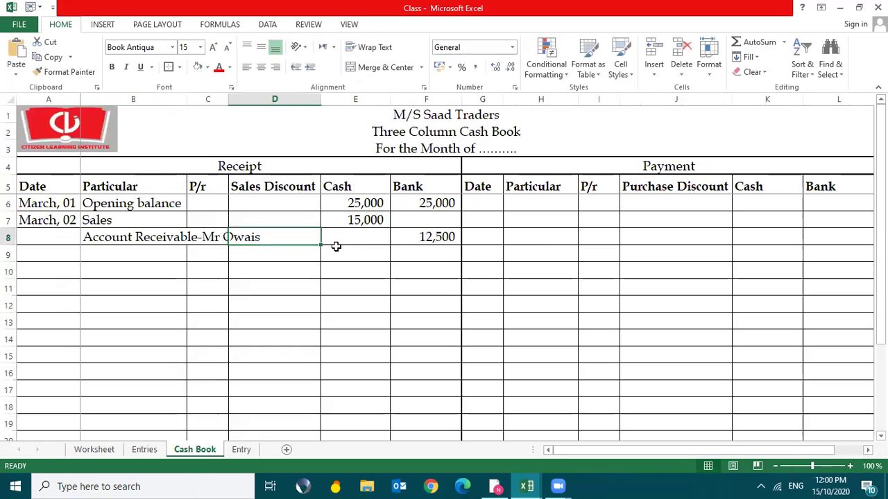
{"action": "type", "text": "500"}
{"action": "key", "text": "Return"}
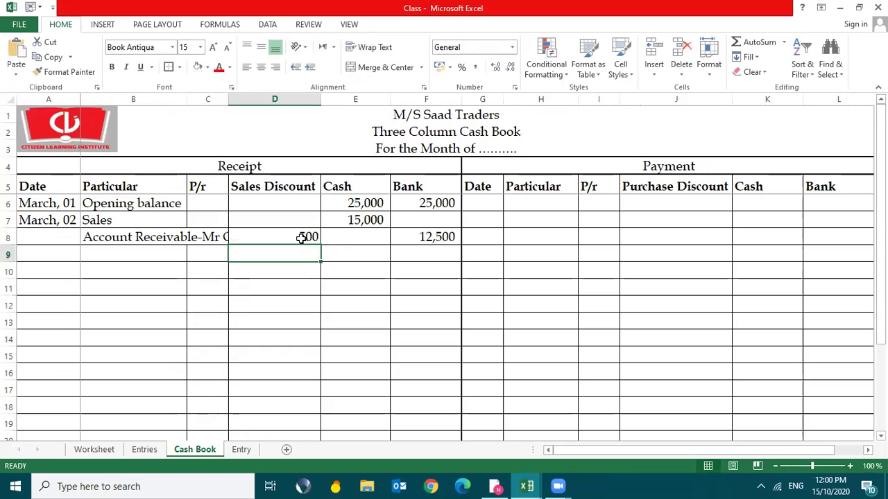
- Apply the comma number style to the whole Sales Discount column D
{"action": "left_click", "coordinate": [297, 99]}
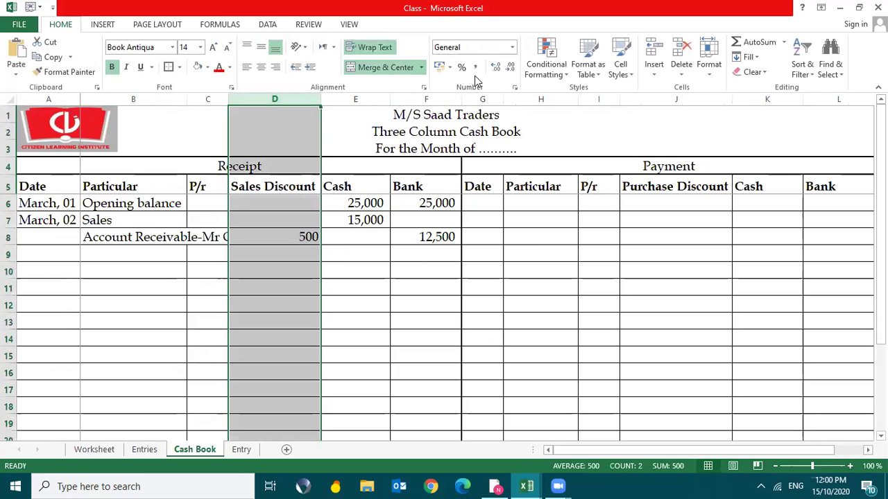
{"action": "left_click", "coordinate": [475, 67]}
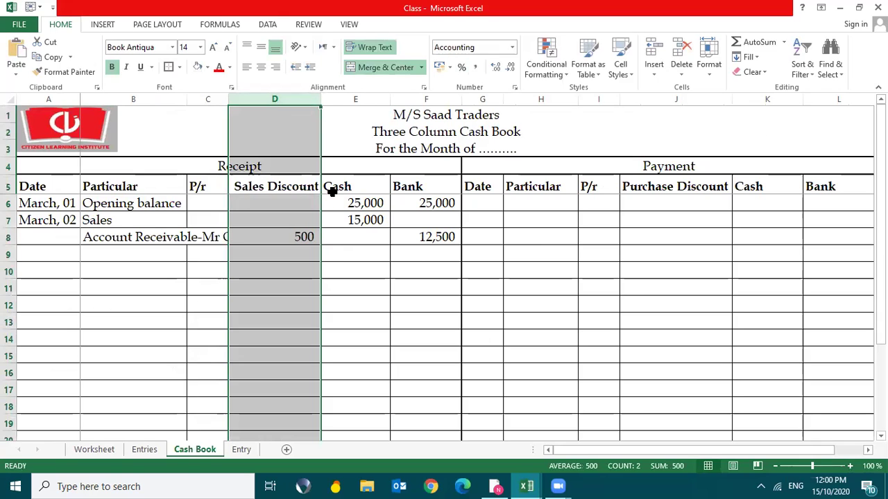
{"action": "left_click", "coordinate": [288, 271]}
- Enter March, 06 as the date of the cheque receipt in A8
{"action": "key", "text": "Down"}
{"action": "key", "text": "Left"}
{"action": "key", "text": "Left"}
{"action": "key", "text": "Up"}
{"action": "key", "text": "Up"}
{"action": "key", "text": "Up"}
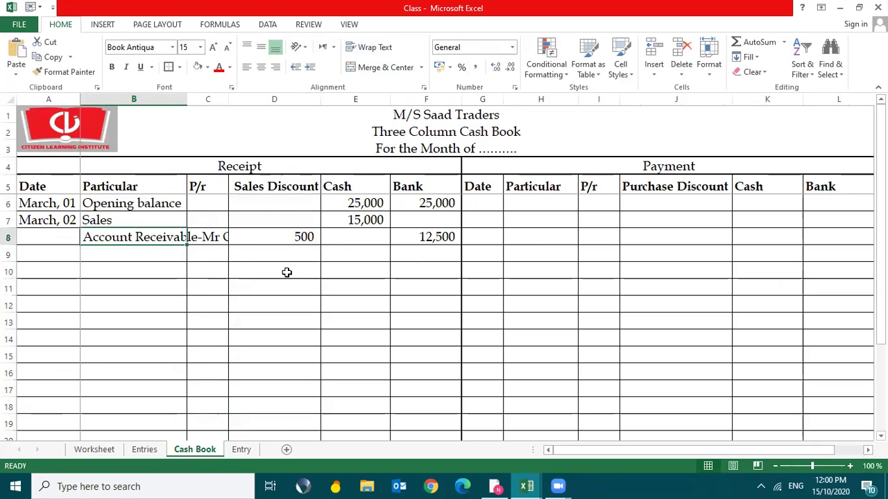
{"action": "key", "text": "Left"}
{"action": "key", "text": "alt+Tab"}
{"action": "key", "text": "alt+Tab"}
{"action": "type", "text": "March, 02"}
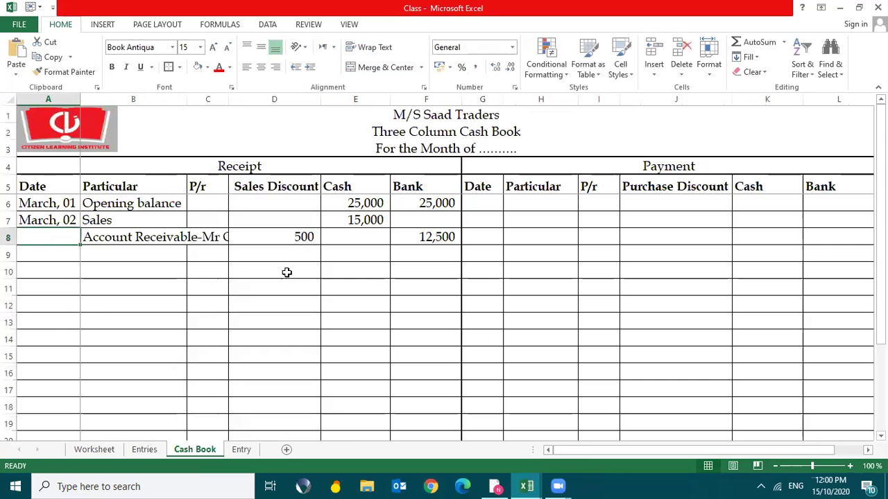
{"action": "key", "text": "BackSpace"}
{"action": "type", "text": "6"}
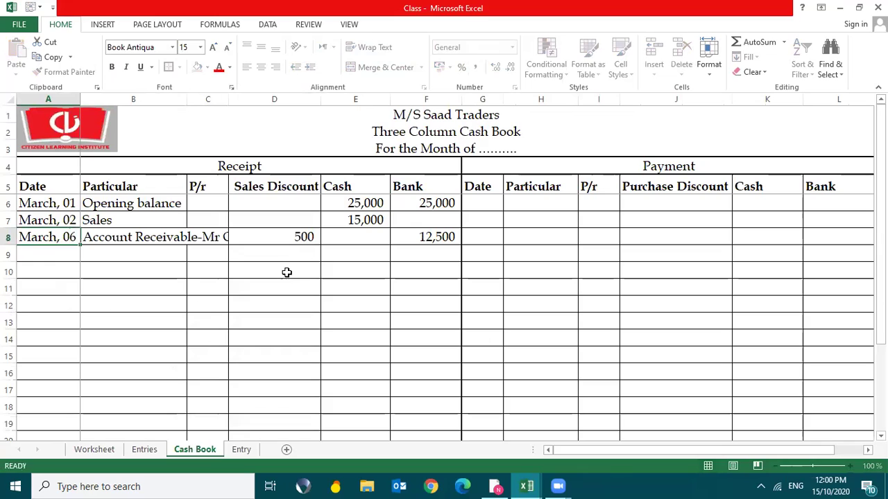
{"action": "key", "text": "Return"}
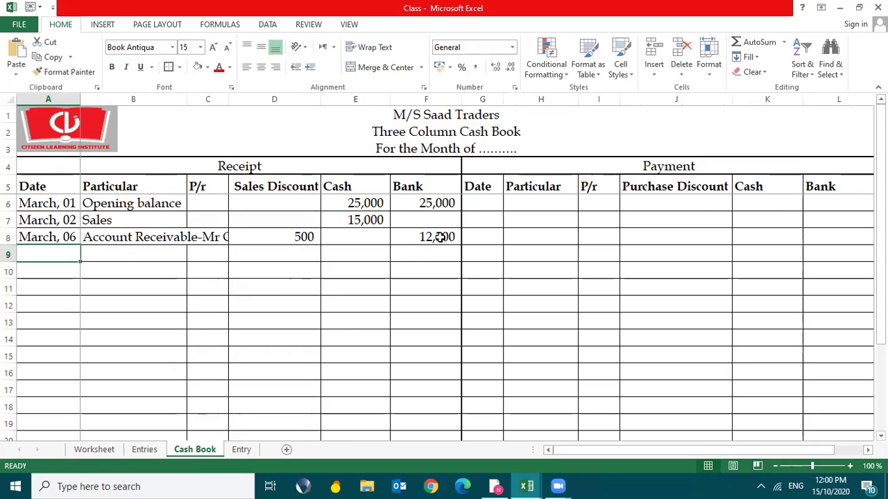
- Review the March 10 cheque transaction in the Book1 workbook and return to the Cash Book
{"action": "left_click", "coordinate": [394, 256]}
{"action": "key", "text": "alt+Tab"}
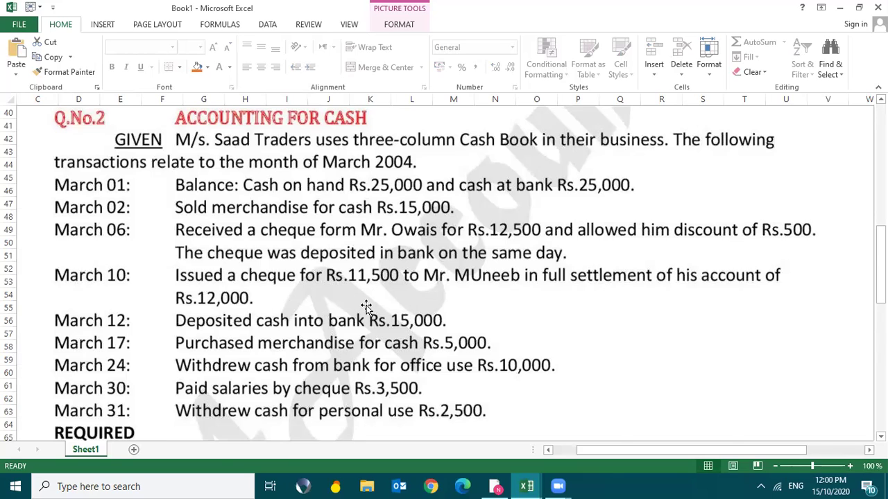
{"action": "key", "text": "alt+Tab"}
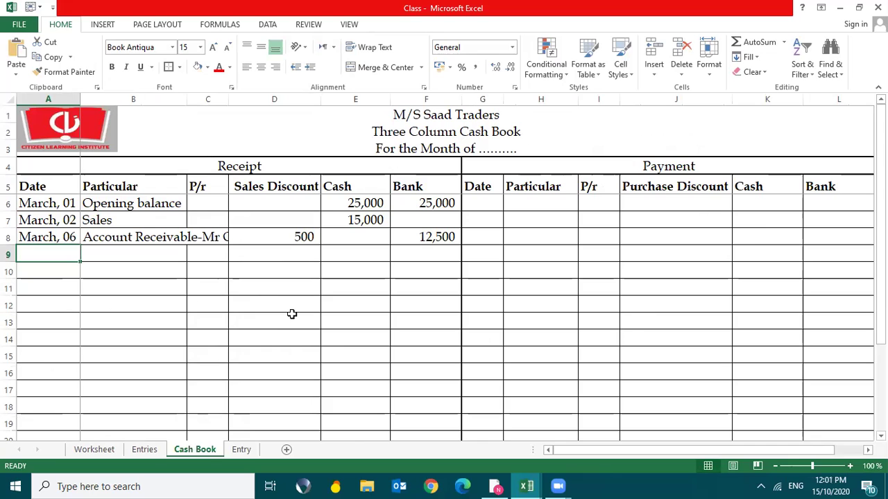
{"action": "left_click", "coordinate": [549, 206]}
{"action": "key", "text": "alt+Tab"}
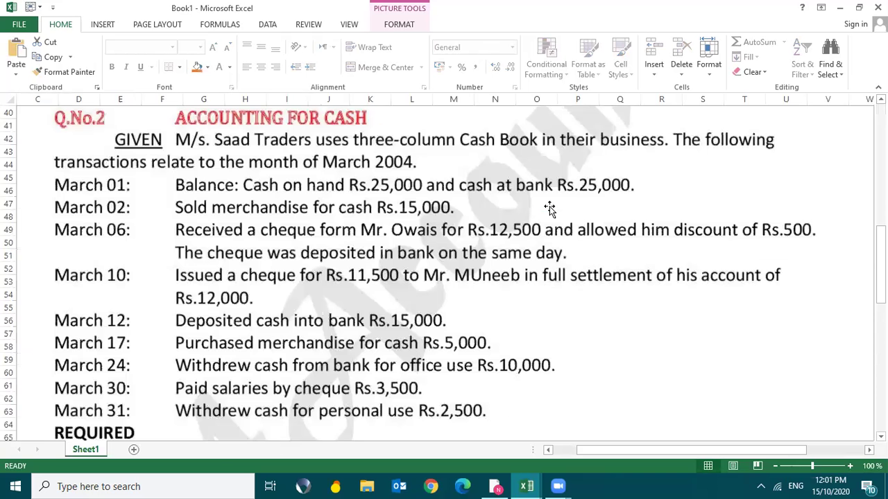
{"action": "key", "text": "alt+Tab"}
- Copy the date from A6 into the payment side's Date cell G6 and change it to March, 10
{"action": "key", "text": "Left"}
{"action": "key", "text": "Left"}
{"action": "key", "text": "Left"}
{"action": "key", "text": "Left"}
{"action": "key", "text": "Left"}
{"action": "key", "text": "Left"}
{"action": "key", "text": "Left"}
{"action": "key", "text": "ctrl+c"}
{"action": "key", "text": "Right"}
{"action": "key", "text": "Right"}
{"action": "key", "text": "Right"}
{"action": "key", "text": "Right"}
{"action": "key", "text": "Right"}
{"action": "key", "text": "Right"}
{"action": "key", "text": "ctrl+v"}
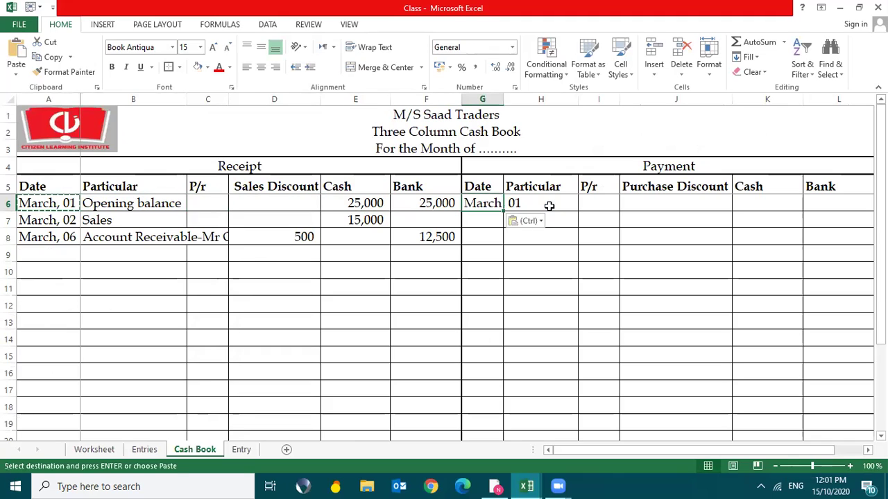
{"action": "key", "text": "F2"}
{"action": "key", "text": "BackSpace"}
{"action": "key", "text": "BackSpace"}
{"action": "type", "text": "10"}
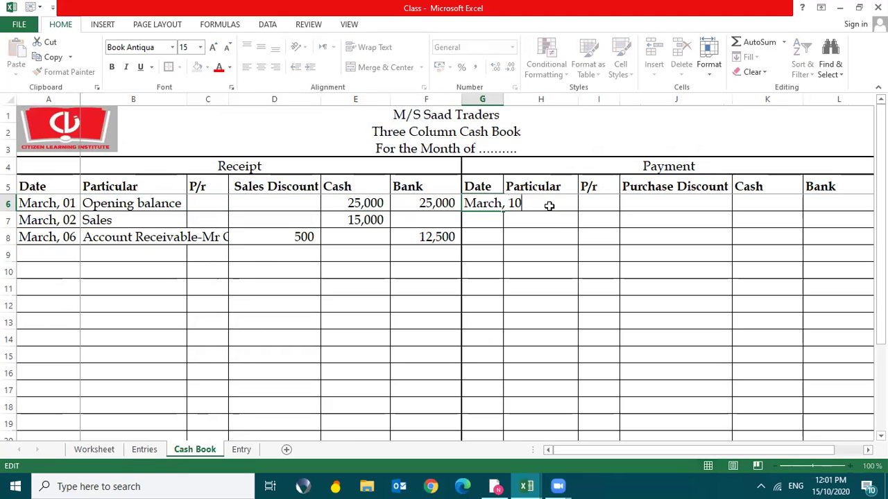
{"action": "key", "text": "Return"}
- Autofit the payment Date column G to the width of the date in G6
{"action": "key", "text": "Right"}
{"action": "key", "text": "Right"}
{"action": "key", "text": "Up"}
{"action": "key", "text": "Left"}
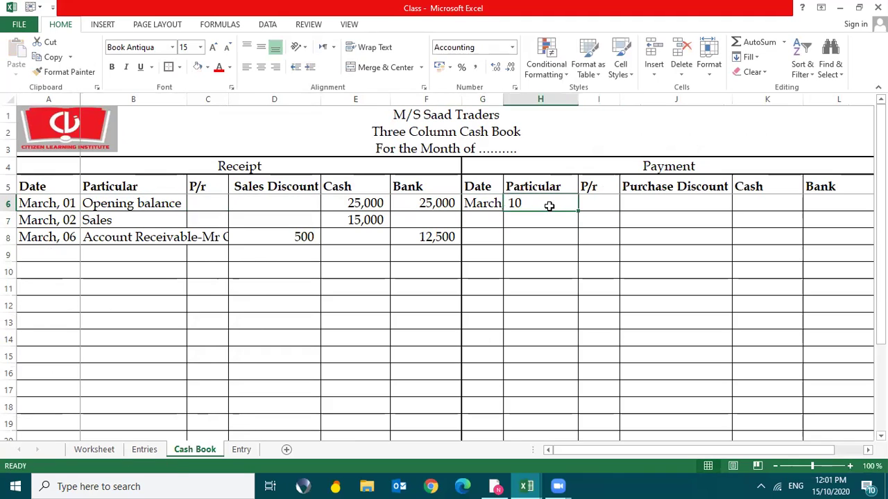
{"action": "key", "text": "Left"}
{"action": "key", "text": "alt+o"}
{"action": "key", "text": "c"}
{"action": "key", "text": "a"}
- Look up the March 10 payee in Book1 and enter Account Payable with a hyphen and the supplier's name in H6
{"action": "key", "text": "Right"}
{"action": "key", "text": "Right"}
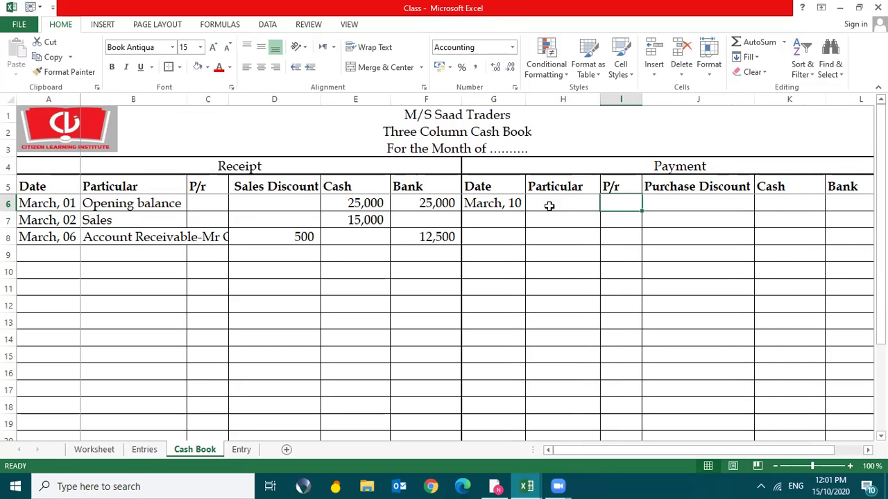
{"action": "key", "text": "alt+Tab"}
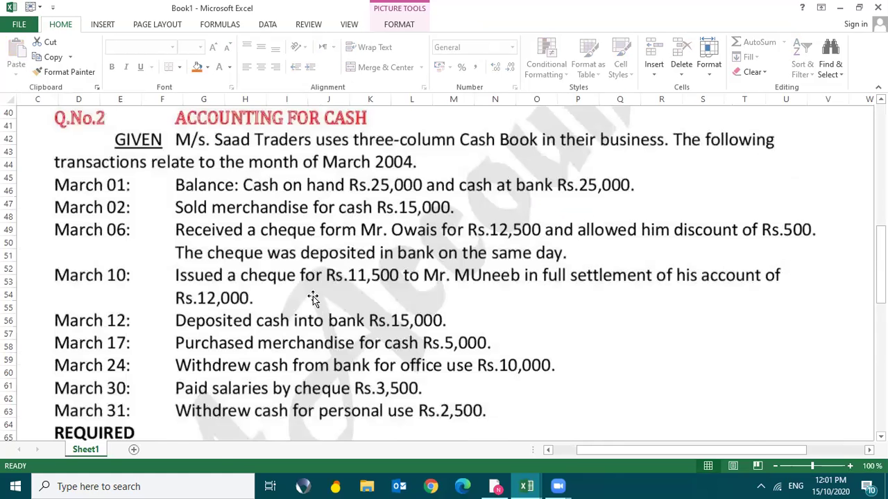
{"action": "key", "text": "alt+Tab"}
{"action": "key", "text": "Left"}
{"action": "type", "text": "Account Payable -Muneeb"}
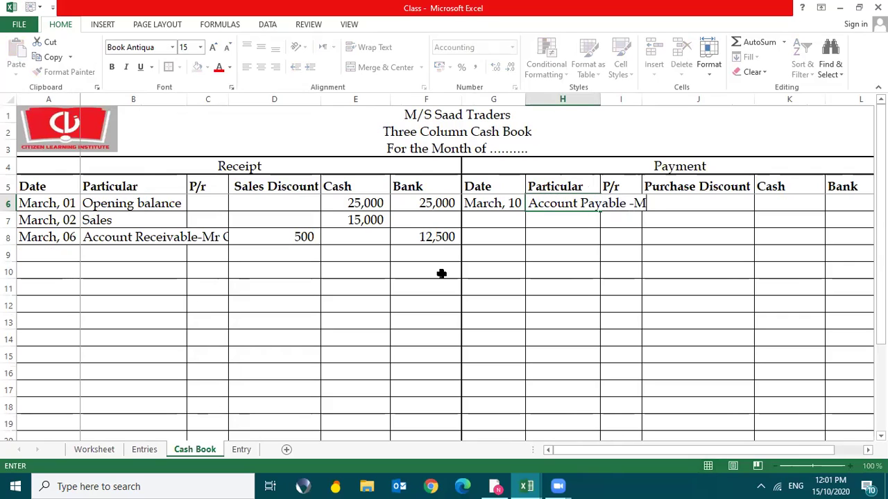
{"action": "key", "text": "Return"}
- Check the March 10 cheque amount in Book1 and enter 11500 under Bank on the payment side in L6
{"action": "key", "text": "Up"}
{"action": "key", "text": "Right"}
{"action": "key", "text": "Right"}
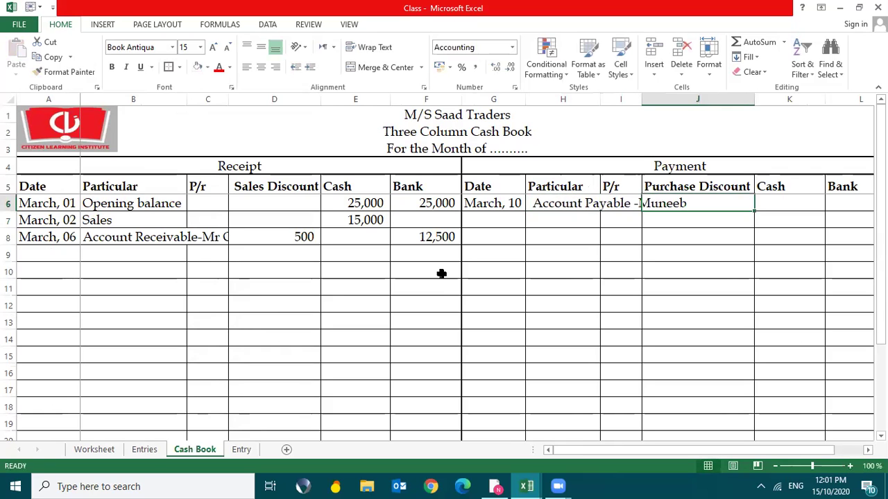
{"action": "key", "text": "Left"}
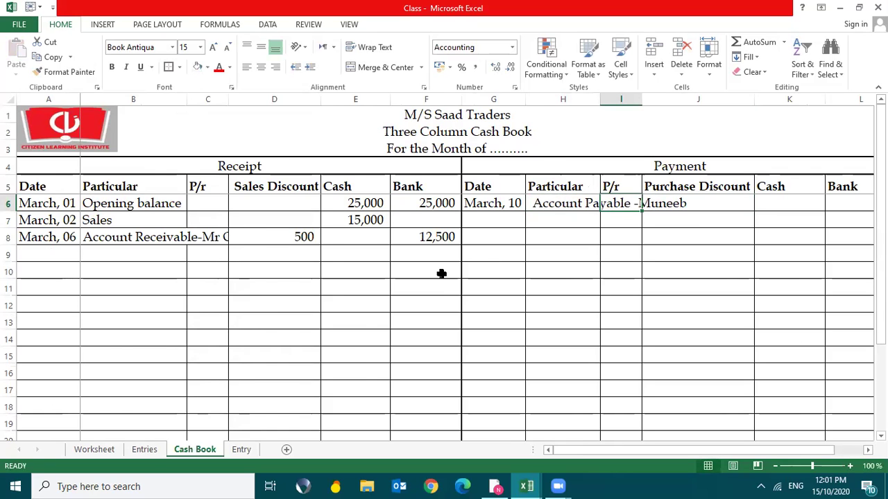
{"action": "key", "text": "alt+Tab"}
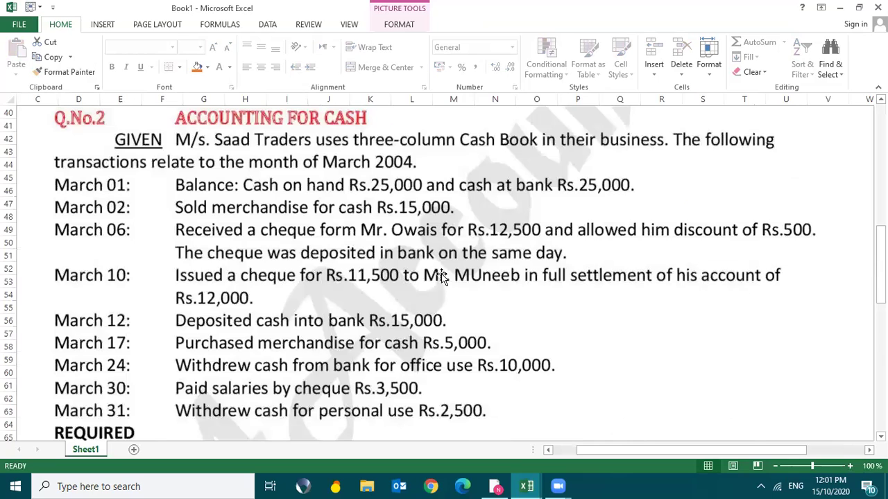
{"action": "key", "text": "alt+Tab"}
{"action": "key", "text": "Right"}
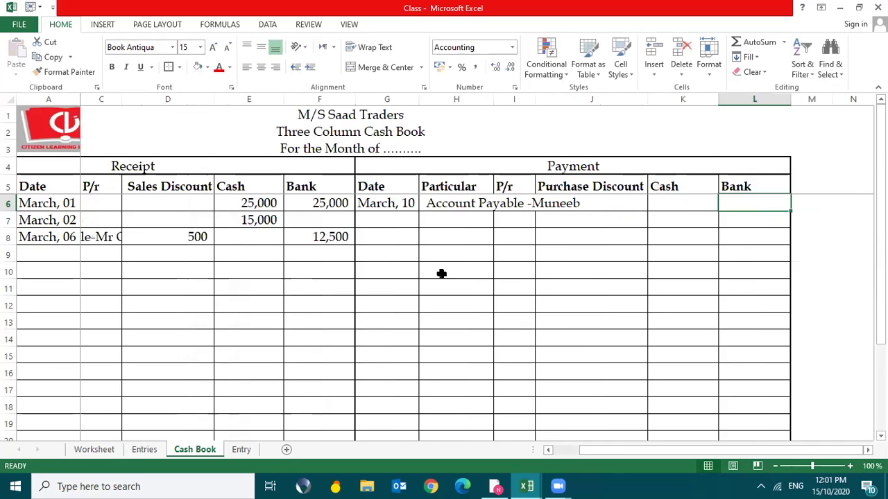
{"action": "key", "text": "alt+Tab"}
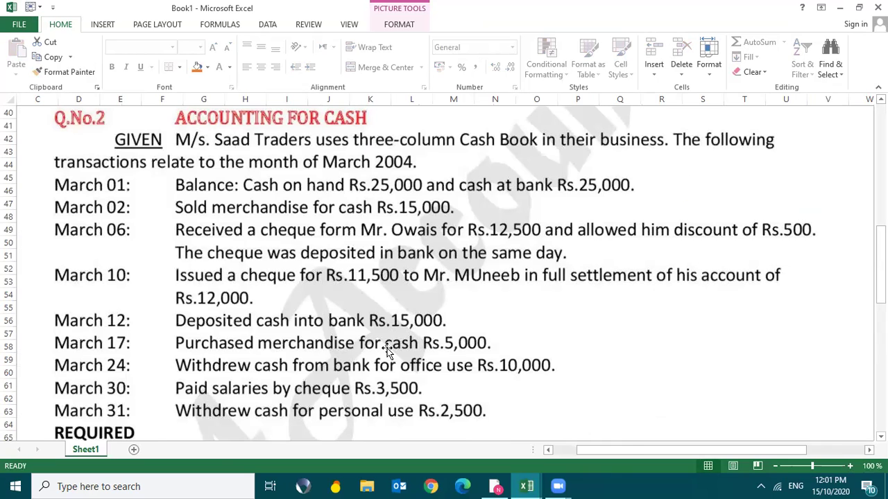
{"action": "key", "text": "alt+Tab"}
{"action": "type", "text": "11500"}
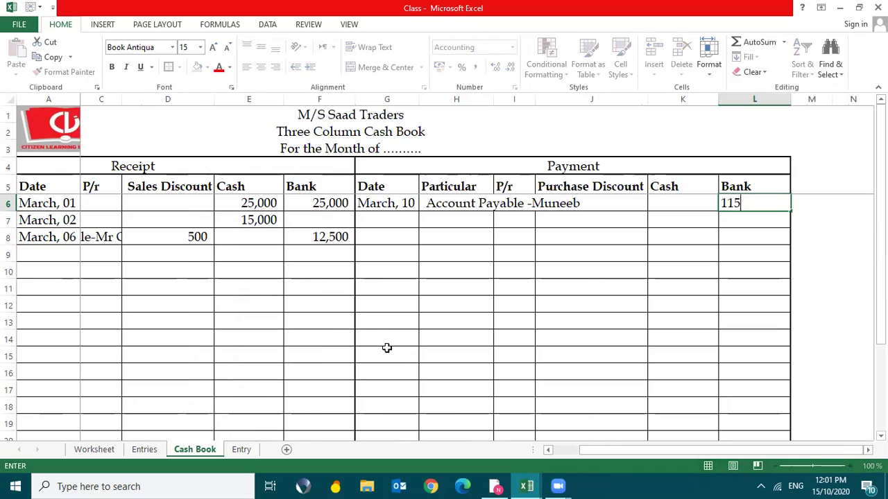
{"action": "key", "text": "Return"}
- Enter the March 10 discount of 500 under Purchase Discount in J6
{"action": "key", "text": "Up"}
{"action": "key", "text": "Left"}
{"action": "key", "text": "Left"}
{"action": "type", "text": "500"}
{"action": "key", "text": "Return"}
- Apply the comma number style to the whole Purchase Discount column J
{"action": "key", "text": "Up"}
{"action": "key", "text": "Home"}
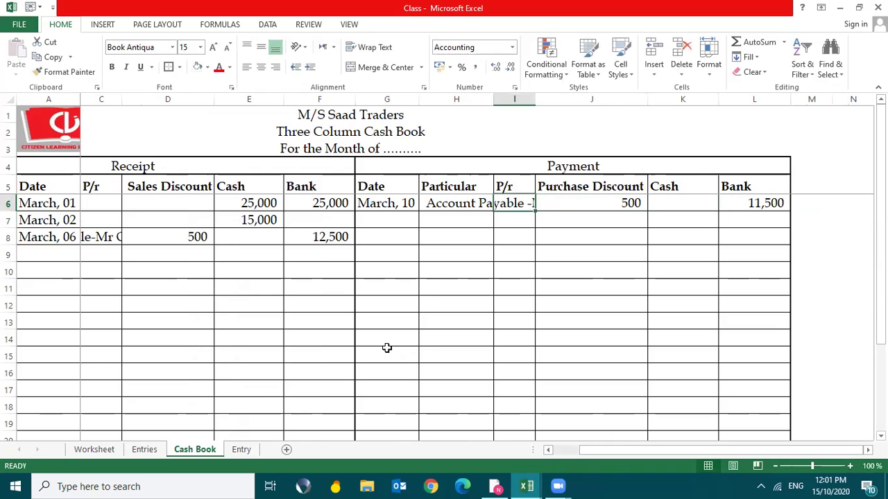
{"action": "key", "text": "ctrl+shift+0"}
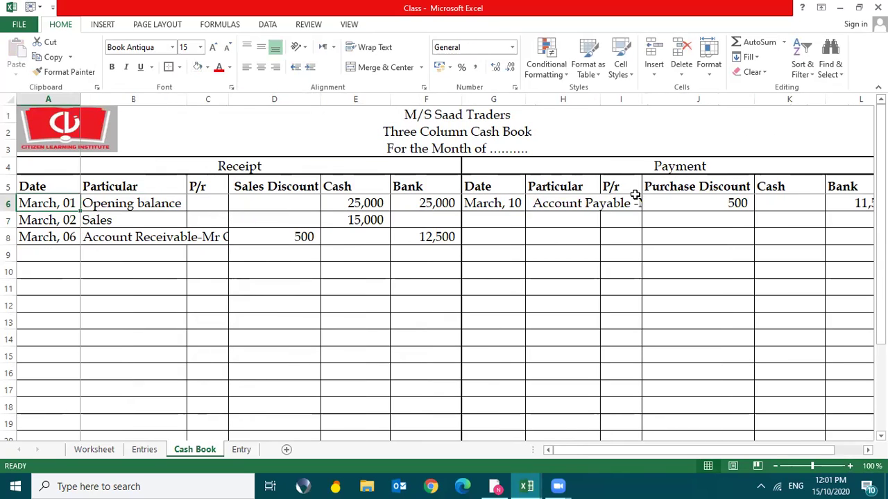
{"action": "left_click", "coordinate": [714, 99]}
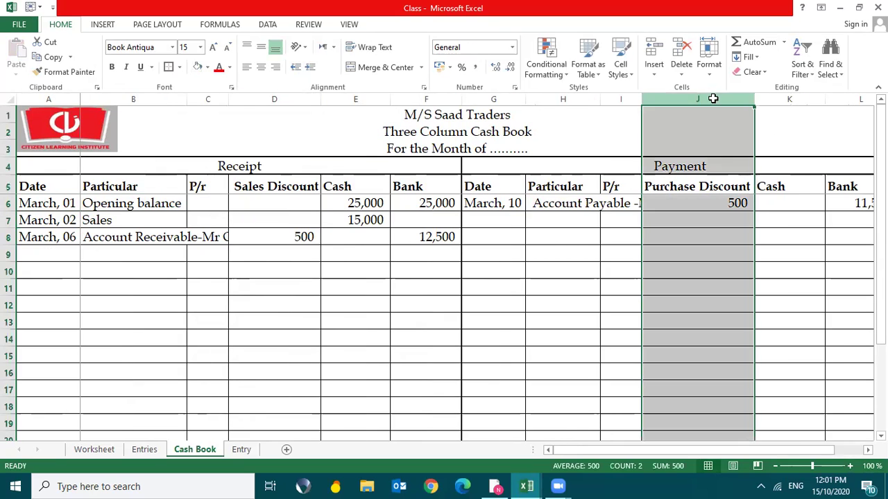
{"action": "left_click", "coordinate": [475, 68]}
- Narrow discount columns J and D and make heading row 5 taller so both discount headings wrap onto two lines
{"action": "left_click_drag", "start_coordinate": [753, 99], "coordinate": [731, 100]}
{"action": "left_click", "coordinate": [685, 184]}
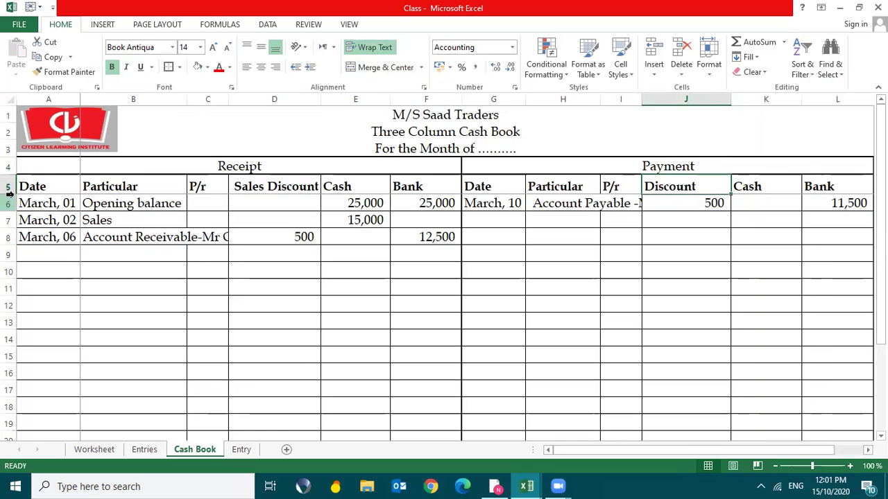
{"action": "left_click_drag", "start_coordinate": [9, 195], "coordinate": [7, 222]}
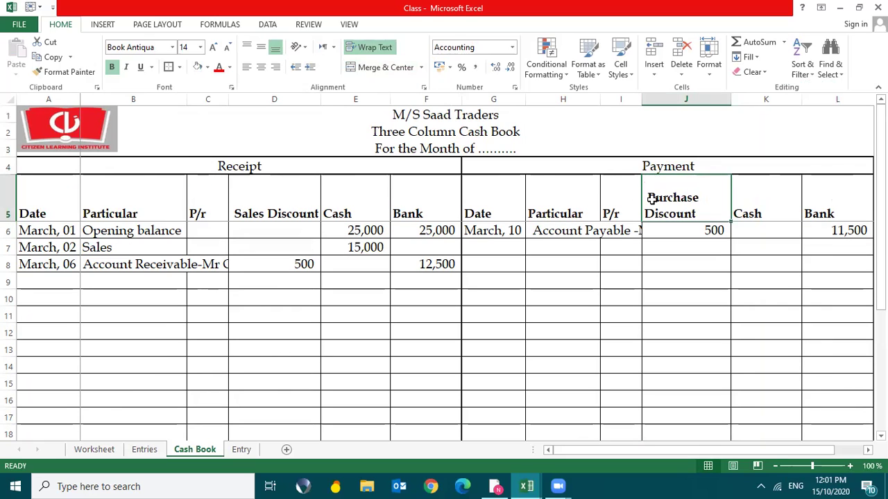
{"action": "left_click_drag", "start_coordinate": [730, 97], "coordinate": [712, 101]}
{"action": "left_click", "coordinate": [666, 234]}
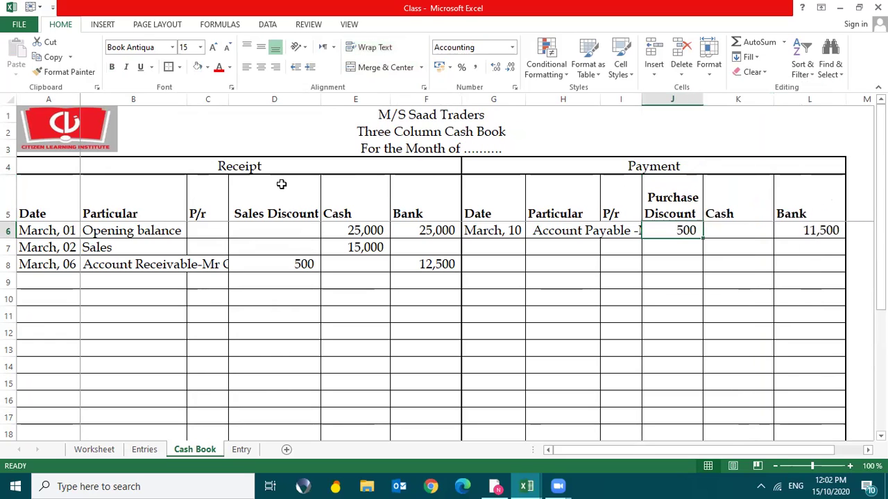
{"action": "left_click", "coordinate": [282, 186]}
{"action": "left_click_drag", "start_coordinate": [321, 100], "coordinate": [296, 101]}
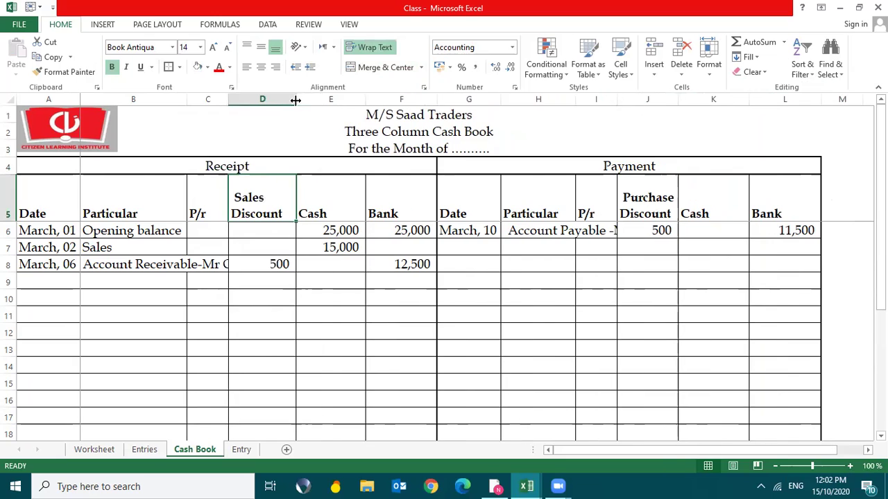
- Autofit the Particular columns B and H so the full account names fit
{"action": "double_click", "coordinate": [187, 99]}
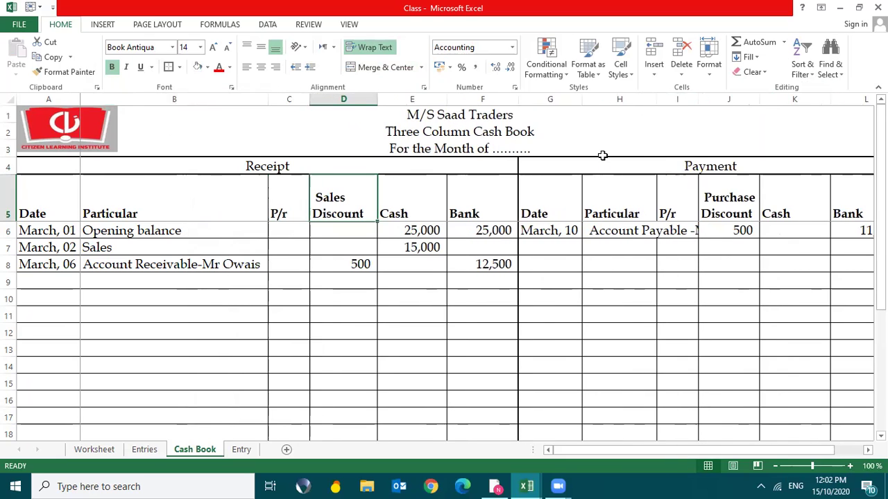
{"action": "double_click", "coordinate": [659, 104]}
{"action": "left_click", "coordinate": [448, 312]}
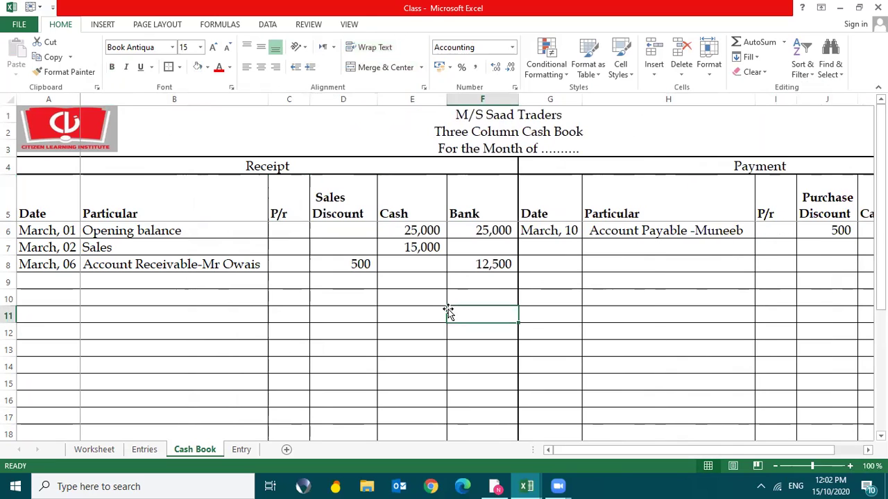
- Look over the payment side of the Cash Book and switch to Book1 to read the March 12 transaction
{"action": "key", "text": "Right"}
{"action": "key", "text": "Right"}
{"action": "key", "text": "Left"}
{"action": "key", "text": "Left"}
{"action": "key", "text": "Home"}
{"action": "key", "text": "alt+Tab"}
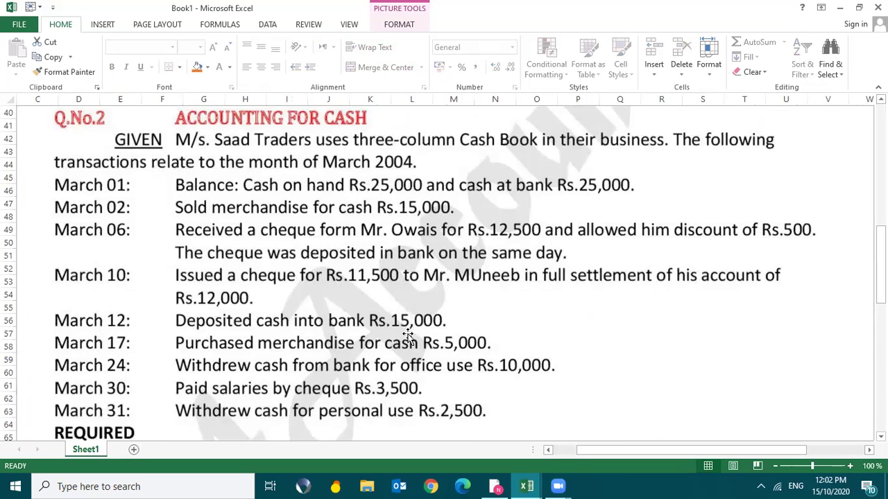
- Examine the cash-into-bank contra entry on the Class workbook's Entry sheet and compare it with Book1's March 12 transaction
{"action": "key", "text": "alt+Tab"}
{"action": "key", "text": "alt+Tab"}
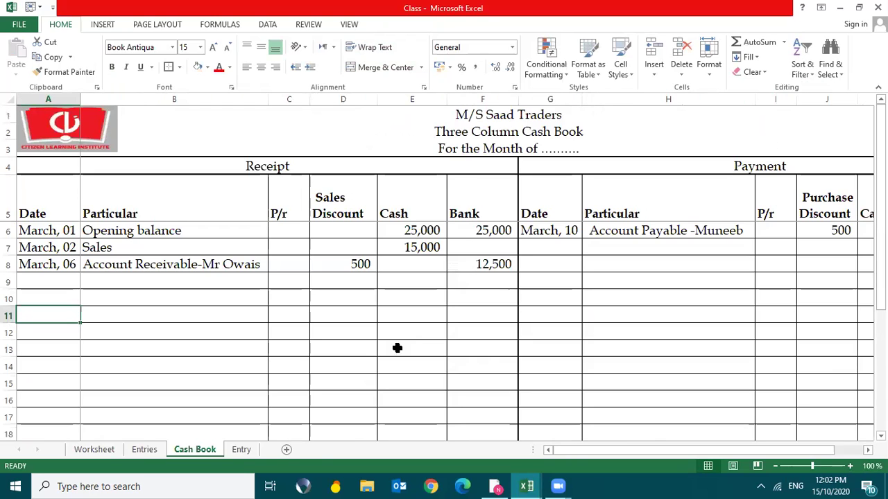
{"action": "left_click", "coordinate": [241, 449]}
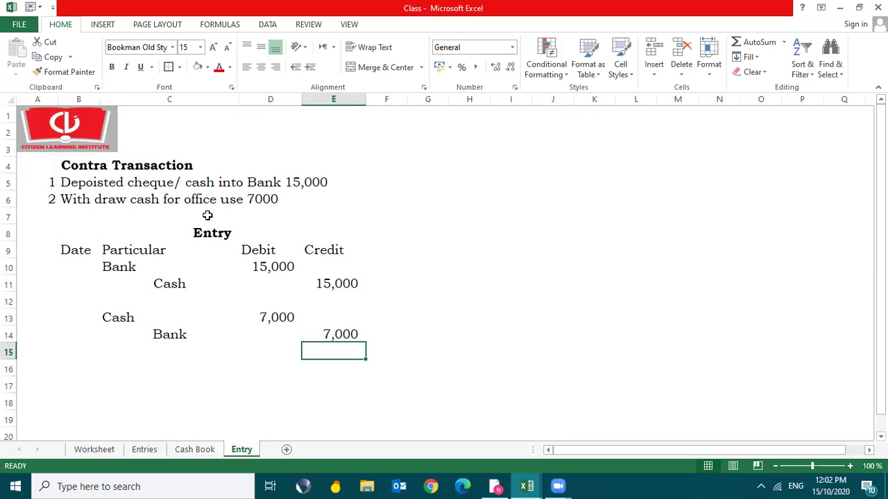
{"action": "left_click", "coordinate": [177, 283]}
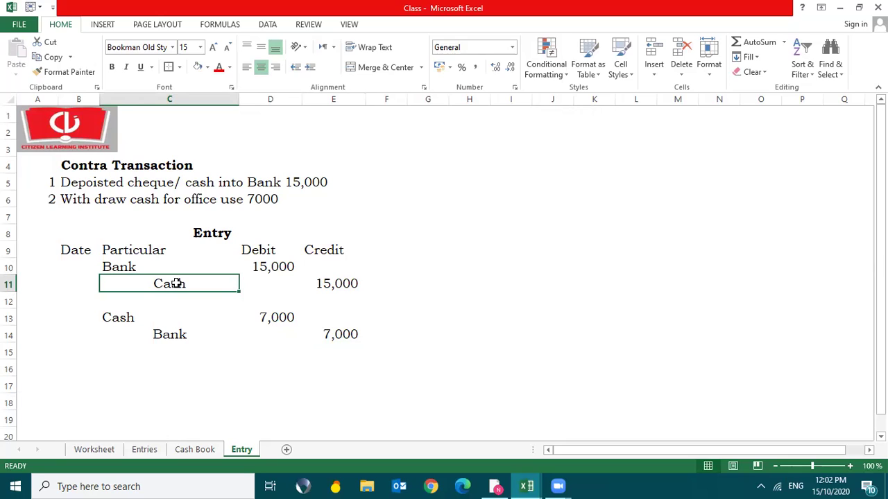
{"action": "left_click", "coordinate": [139, 265]}
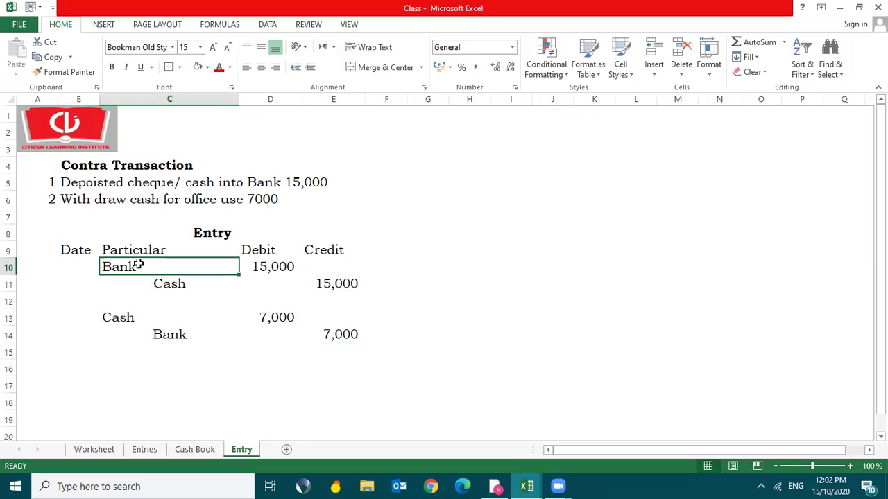
{"action": "key", "text": "alt+Tab"}
{"action": "key", "text": "alt+Tab"}
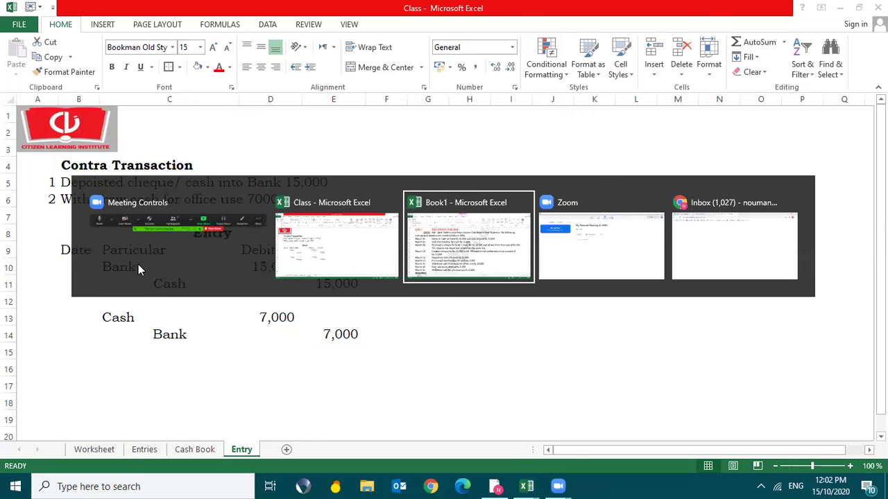
{"action": "key", "text": "alt+Tab"}
{"action": "key", "text": "alt+Tab"}
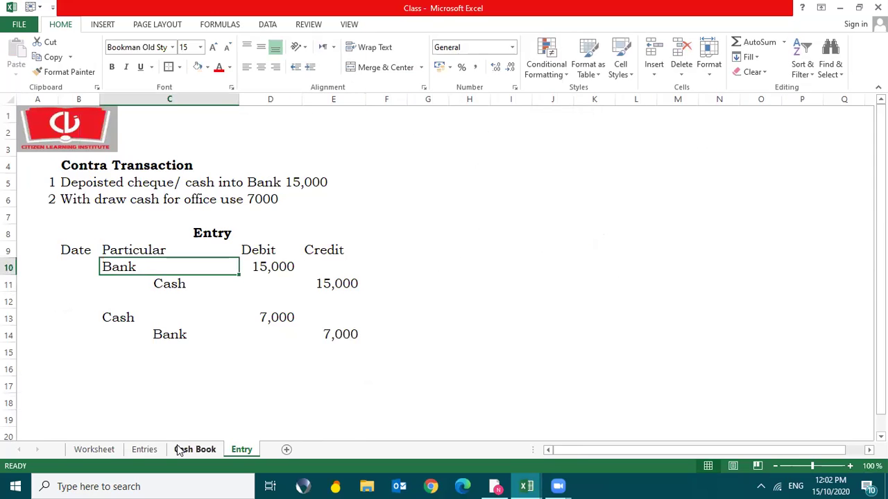
- Return to the Cash Book sheet and look across its receipt and payment columns
{"action": "left_click", "coordinate": [179, 451]}
{"action": "left_click", "coordinate": [273, 350]}
{"action": "key", "text": "Up"}
{"action": "key", "text": "Up"}
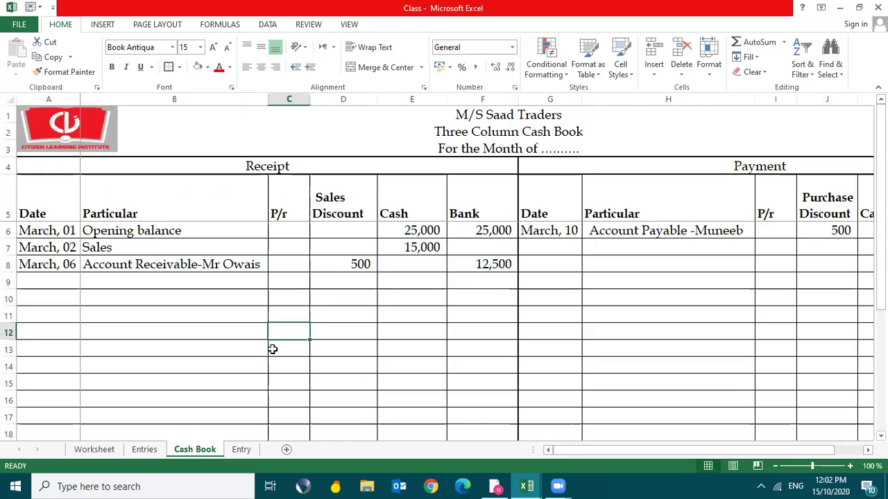
{"action": "key", "text": "Right"}
{"action": "key", "text": "Right"}
{"action": "key", "text": "Right"}
{"action": "key", "text": "Right"}
{"action": "key", "text": "Right"}
{"action": "key", "text": "Right"}
{"action": "key", "text": "Right"}
{"action": "key", "text": "Right"}
{"action": "key", "text": "Right"}
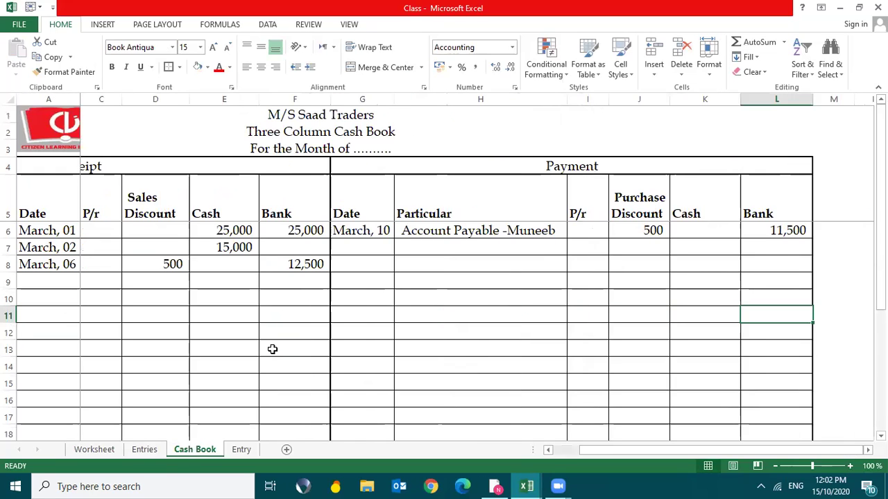
{"action": "key", "text": "Up"}
{"action": "key", "text": "Left"}
{"action": "key", "text": "Left"}
{"action": "key", "text": "Left"}
{"action": "key", "text": "Left"}
{"action": "key", "text": "Left"}
{"action": "key", "text": "Left"}
{"action": "key", "text": "Left"}
{"action": "key", "text": "Left"}
{"action": "key", "text": "Left"}
{"action": "key", "text": "Left"}
{"action": "key", "text": "Left"}
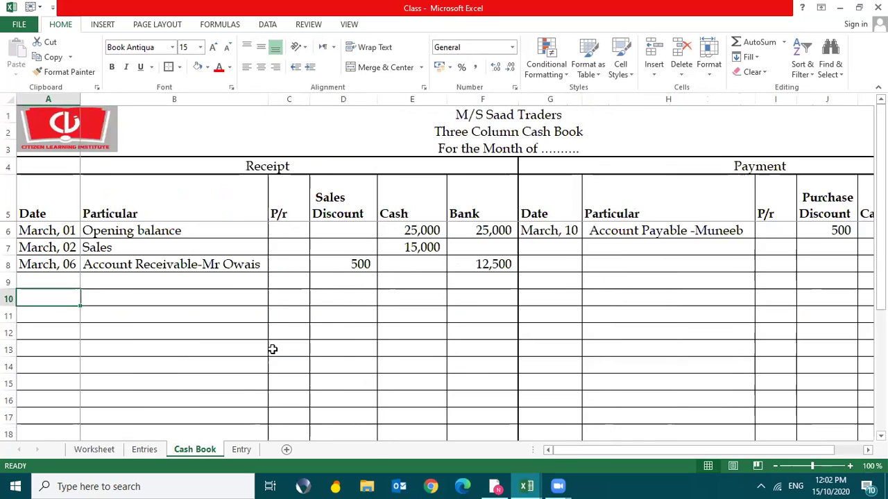
- Check the March 12 transaction in Book1 and enter the date March, 12 in receipt cell A9, reusing the date above
{"action": "key", "text": "alt+Tab"}
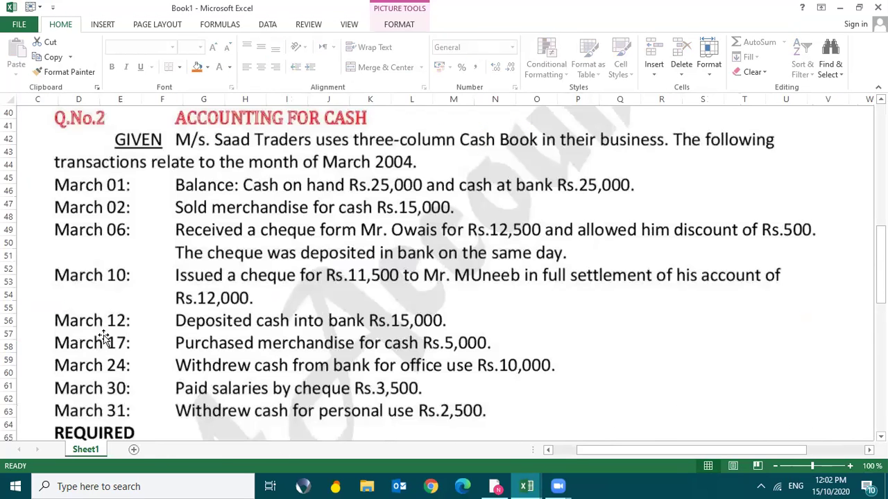
{"action": "key", "text": "alt+Tab"}
{"action": "key", "text": "Up"}
{"action": "key", "text": "Up"}
{"action": "key", "text": "ctrl+c"}
{"action": "key", "text": "Down"}
{"action": "key", "text": "Down"}
{"action": "key", "text": "Up"}
{"action": "key", "text": "ctrl+v"}
{"action": "key", "text": "F2"}
{"action": "key", "text": "BackSpace"}
{"action": "key", "text": "BackSpace"}
{"action": "type", "text": "12"}
{"action": "key", "text": "Return"}
- Enter the March 12 deposit amount from Book1, 15,000, in the payment-side Cash cell K9
{"action": "key", "text": "Right"}
{"action": "key", "text": "Right"}
{"action": "key", "text": "Right"}
{"action": "key", "text": "Right"}
{"action": "key", "text": "Right"}
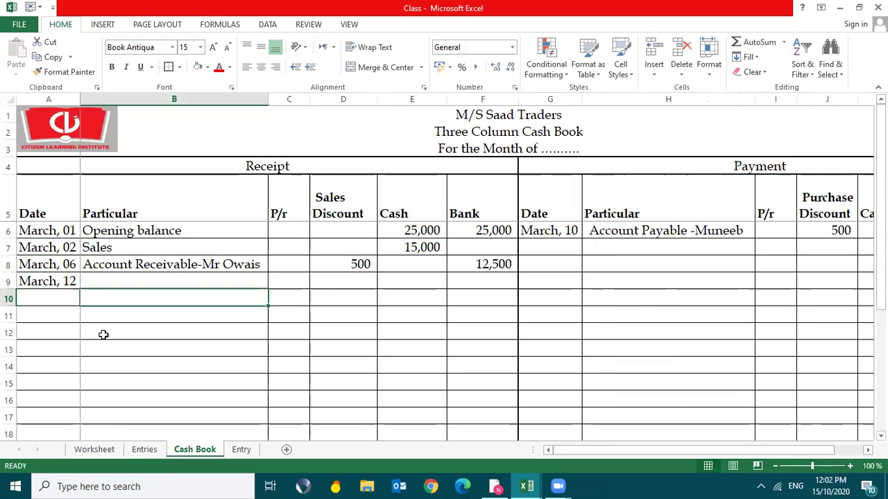
{"action": "key", "text": "Up"}
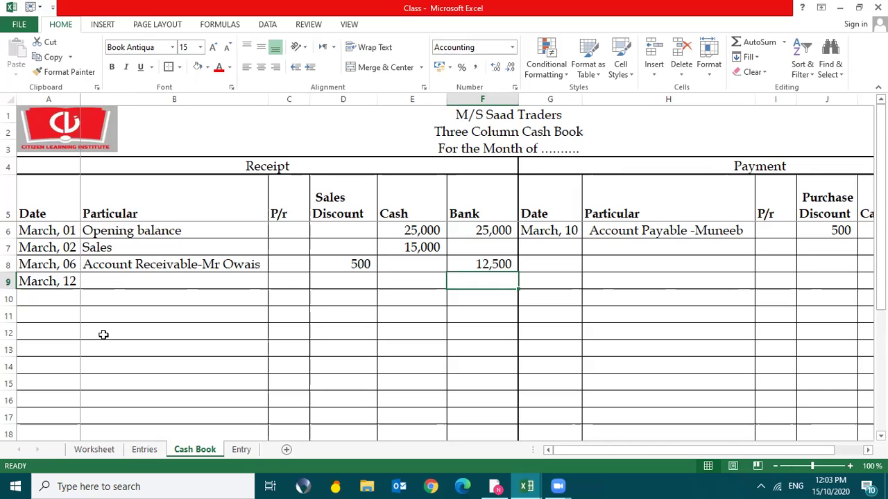
{"action": "key", "text": "Right"}
{"action": "key", "text": "Right"}
{"action": "key", "text": "Right"}
{"action": "key", "text": "Right"}
{"action": "key", "text": "Right"}
{"action": "key", "text": "Right"}
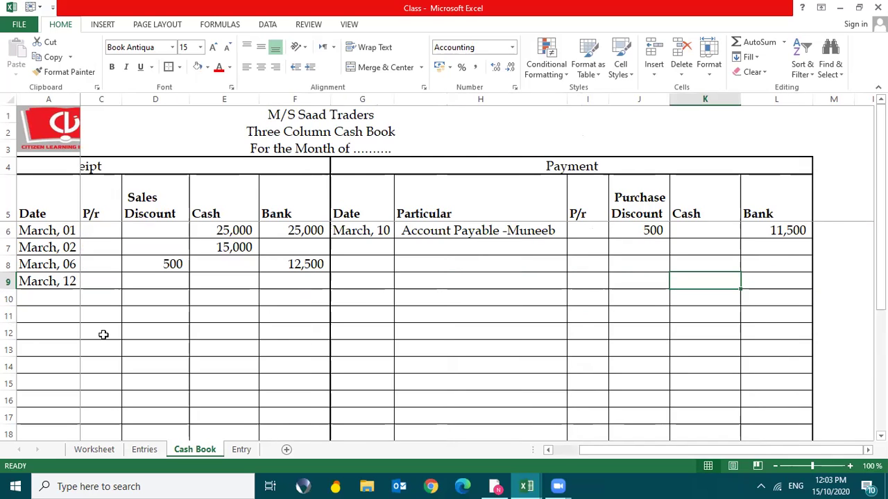
{"action": "key", "text": "alt+Tab"}
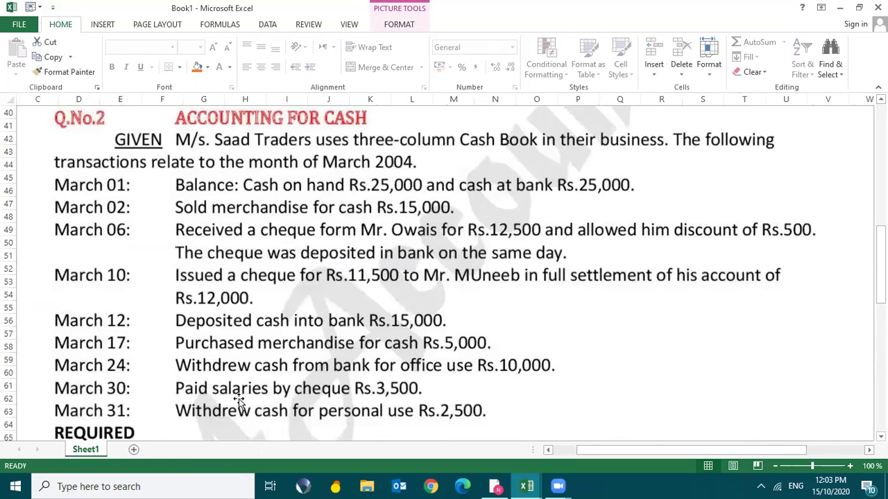
{"action": "key", "text": "alt+Tab"}
{"action": "type", "text": "15000"}
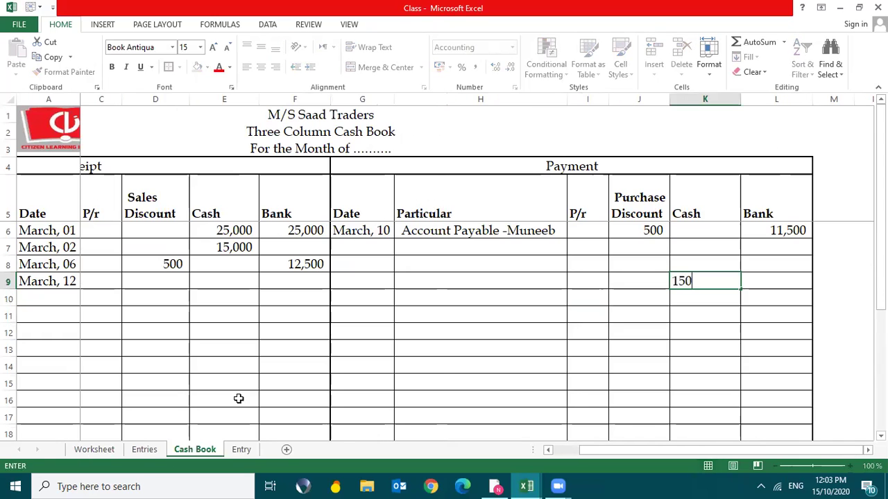
{"action": "key", "text": "Return"}
- Enter 15,000 in the receipt-side Bank cell F9
{"action": "key", "text": "Up"}
{"action": "key", "text": "Left"}
{"action": "key", "text": "Left"}
{"action": "key", "text": "Left"}
{"action": "key", "text": "Left"}
{"action": "key", "text": "Left"}
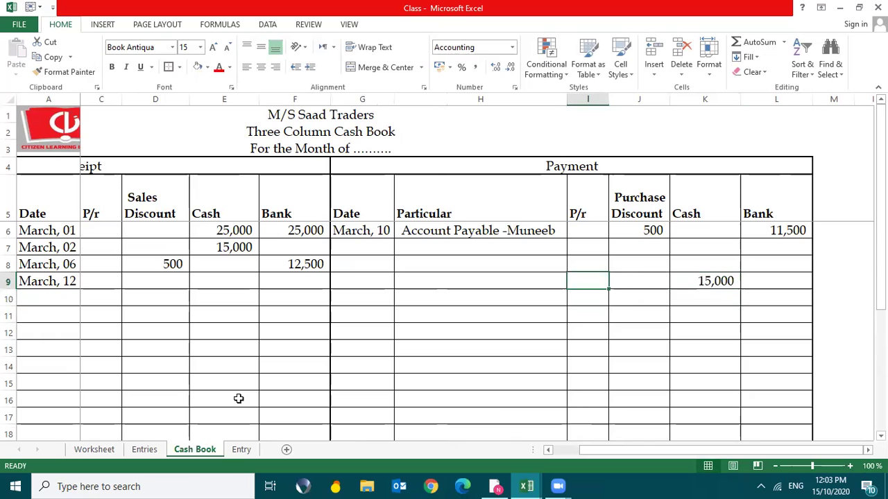
{"action": "type", "text": "155"}
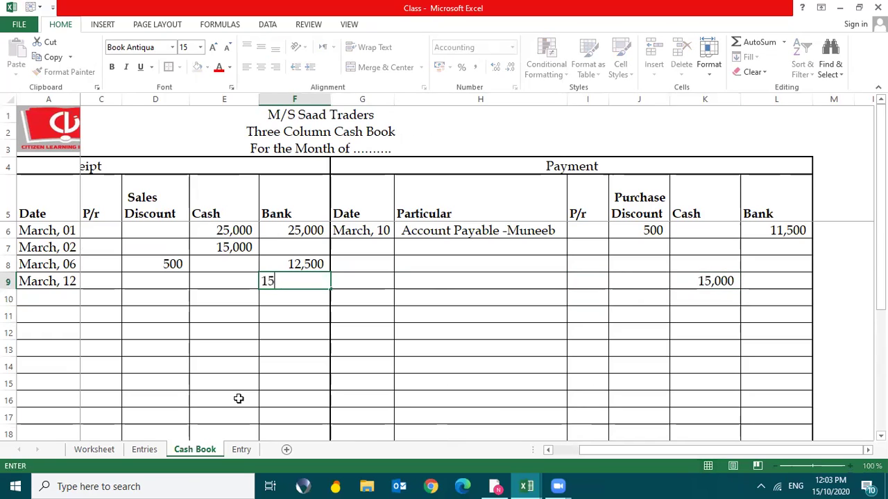
{"action": "key", "text": "BackSpace"}
{"action": "type", "text": "000"}
{"action": "key", "text": "Return"}
- Enter Cash as the receipt-side Particular for March 12 in cell B9
{"action": "key", "text": "Up"}
{"action": "key", "text": "Right"}
{"action": "key", "text": "Right"}
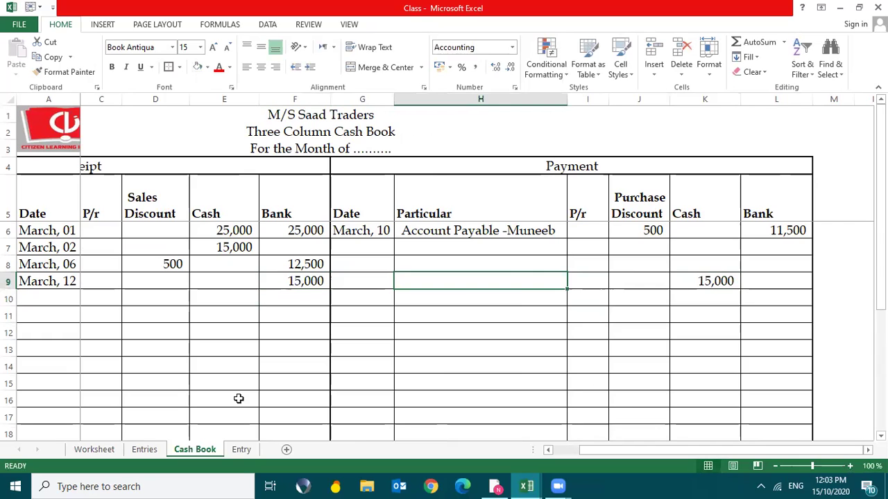
{"action": "key", "text": "Right"}
{"action": "key", "text": "Right"}
{"action": "key", "text": "Right"}
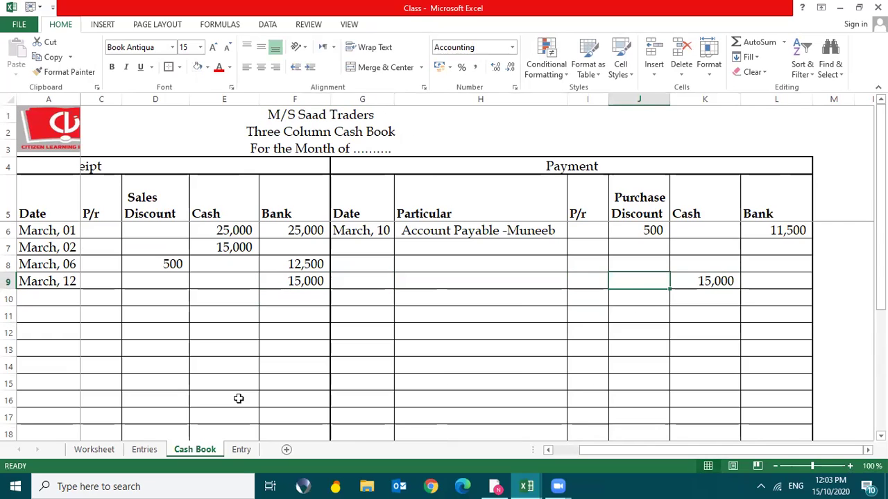
{"action": "key", "text": "Left"}
{"action": "key", "text": "Left"}
{"action": "key", "text": "Left"}
{"action": "key", "text": "Left"}
{"action": "key", "text": "Left"}
{"action": "key", "text": "Left"}
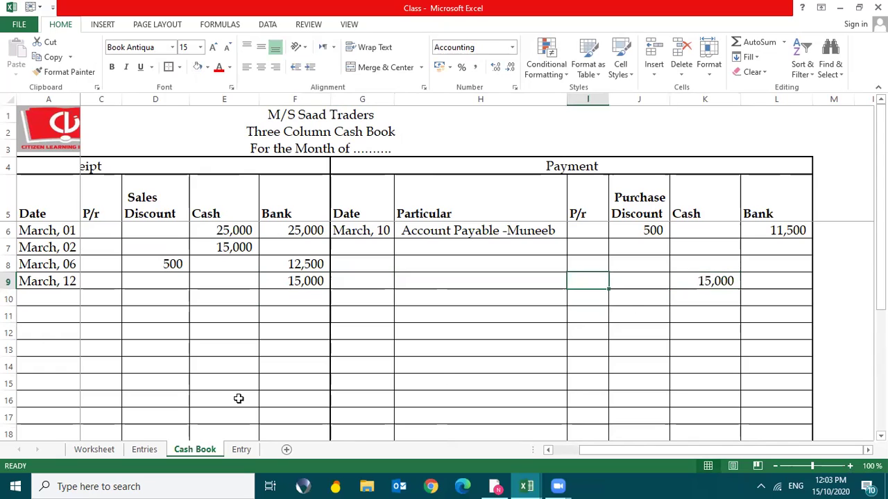
{"action": "key", "text": "Right"}
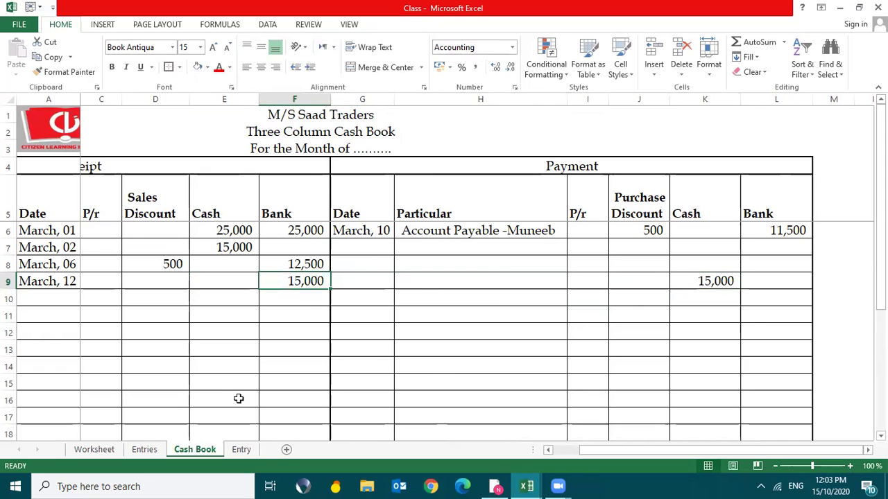
{"action": "key", "text": "Left"}
{"action": "key", "text": "Left"}
{"action": "key", "text": "Left"}
{"action": "key", "text": "Left"}
{"action": "key", "text": "Left"}
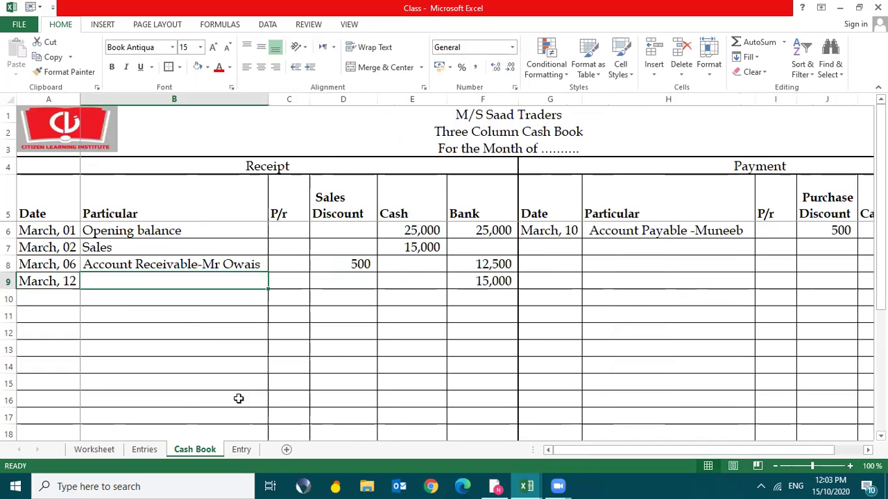
{"action": "type", "text": "Cash"}
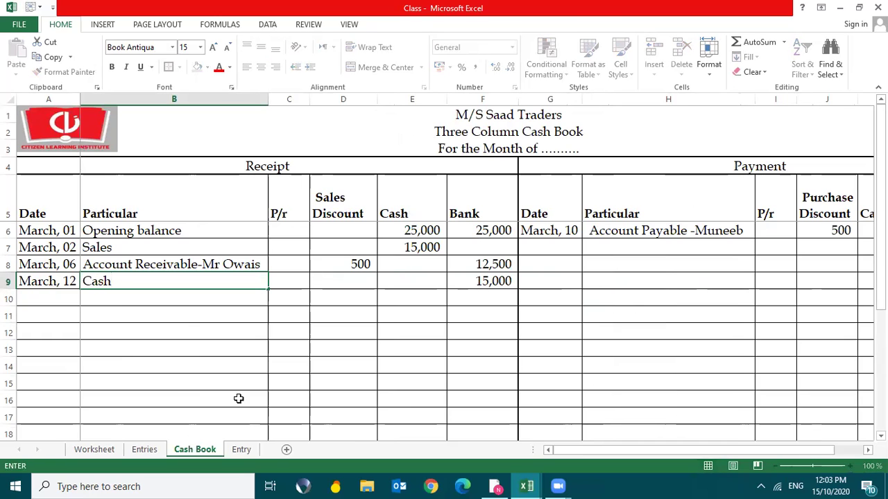
{"action": "key", "text": "Return"}
- Enter Bank as the payment-side Particular in cell H9, matching the 15,000 cash payment
{"action": "key", "text": "Up"}
{"action": "key", "text": "Right"}
{"action": "key", "text": "Right"}
{"action": "key", "text": "Right"}
{"action": "key", "text": "Right"}
{"action": "key", "text": "Right"}
{"action": "key", "text": "Right"}
{"action": "key", "text": "Right"}
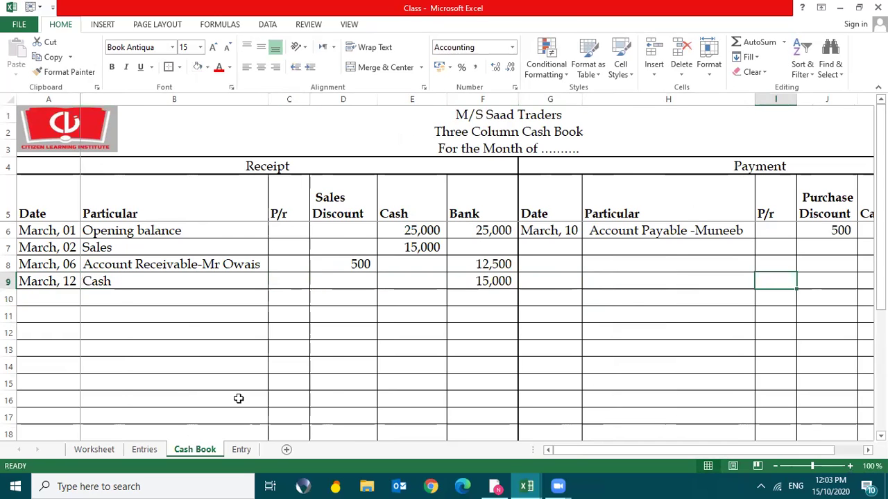
{"action": "key", "text": "Right"}
{"action": "key", "text": "Right"}
{"action": "key", "text": "Left"}
{"action": "key", "text": "Left"}
{"action": "key", "text": "Left"}
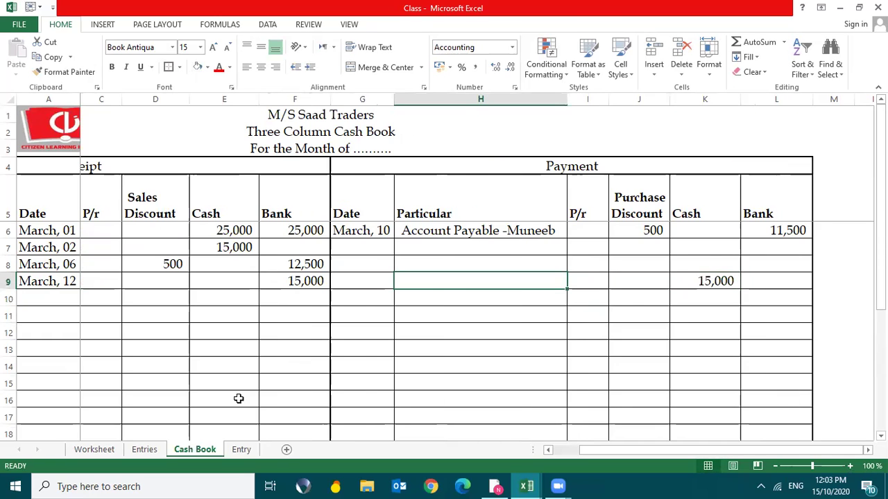
{"action": "type", "text": "Bank"}
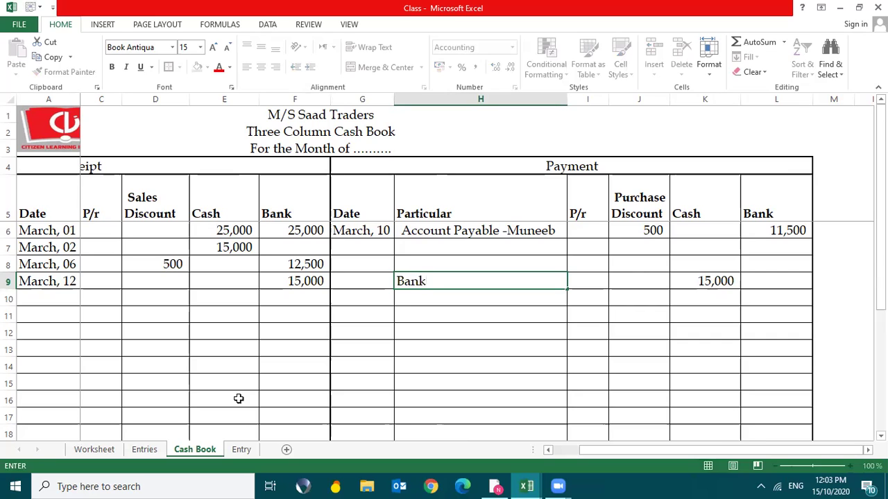
{"action": "key", "text": "Return"}
- Review the March 12 contra entry across both sides of row 9 and check the transaction list in Book1
{"action": "key", "text": "Up"}
{"action": "key", "text": "Right"}
{"action": "key", "text": "Left"}
{"action": "key", "text": "Left"}
{"action": "key", "text": "Left"}
{"action": "key", "text": "Left"}
{"action": "key", "text": "Right"}
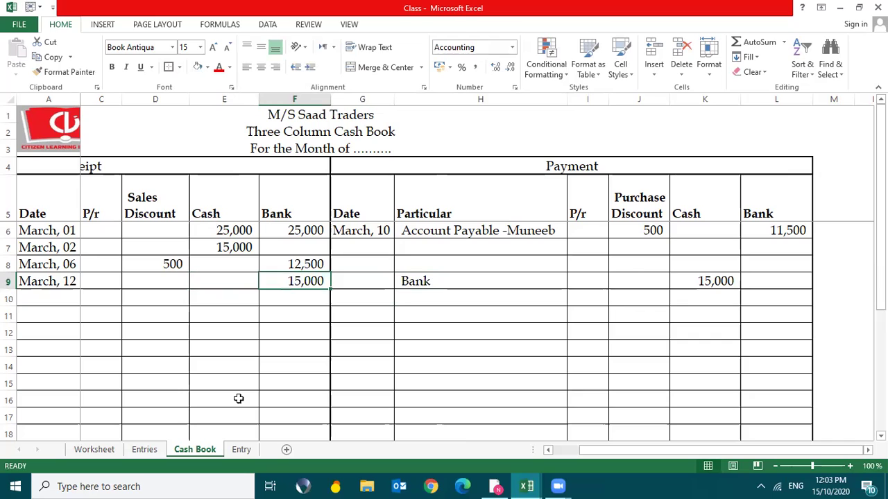
{"action": "key", "text": "Left"}
{"action": "key", "text": "Left"}
{"action": "key", "text": "Left"}
{"action": "key", "text": "Left"}
{"action": "key", "text": "Left"}
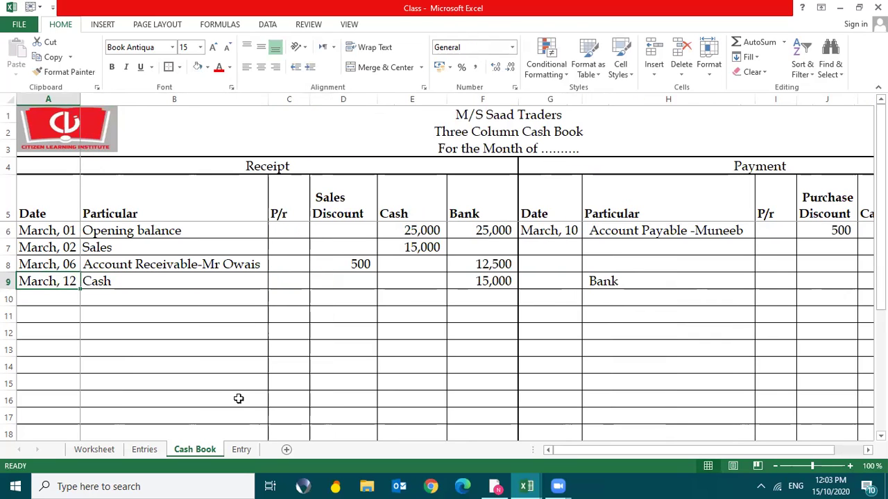
{"action": "key", "text": "Right"}
{"action": "key", "text": "Right"}
{"action": "key", "text": "Right"}
{"action": "key", "text": "Left"}
{"action": "key", "text": "Left"}
{"action": "key", "text": "Right"}
{"action": "key", "text": "Right"}
{"action": "key", "text": "Right"}
{"action": "key", "text": "Right"}
{"action": "key", "text": "Right"}
{"action": "key", "text": "Right"}
{"action": "key", "text": "Right"}
{"action": "key", "text": "Right"}
{"action": "key", "text": "Right"}
{"action": "key", "text": "Right"}
{"action": "key", "text": "Left"}
{"action": "key", "text": "Left"}
{"action": "key", "text": "Left"}
{"action": "key", "text": "Left"}
{"action": "key", "text": "Left"}
{"action": "key", "text": "Left"}
{"action": "key", "text": "Left"}
{"action": "key", "text": "Left"}
{"action": "key", "text": "Left"}
{"action": "key", "text": "Left"}
{"action": "key", "text": "Left"}
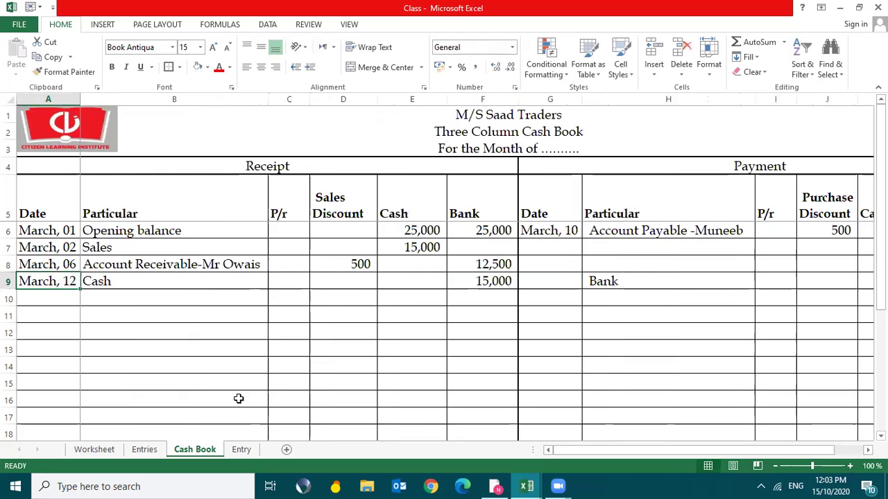
{"action": "key", "text": "Down"}
{"action": "key", "text": "alt+Tab"}
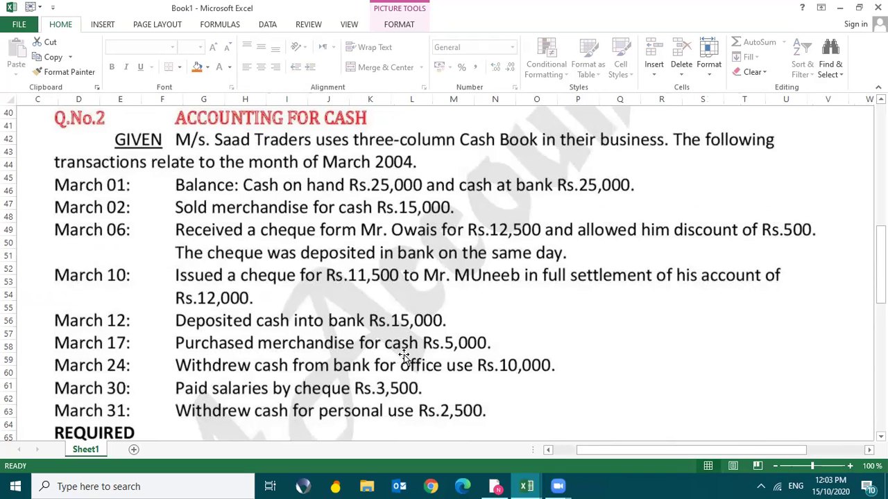
{"action": "key", "text": "alt+Tab"}
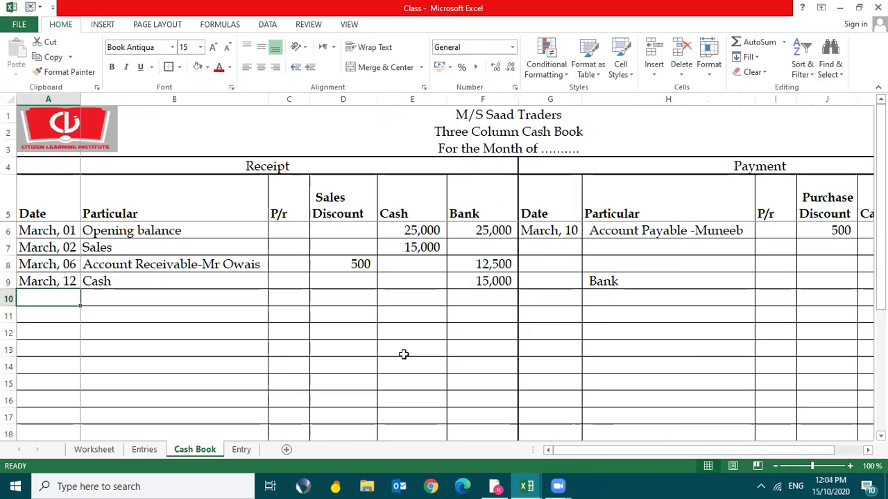
- Copy the March, 12 date from receipt-side cell A9 to the payment-side Date cell G9
{"action": "left_click", "coordinate": [57, 282]}
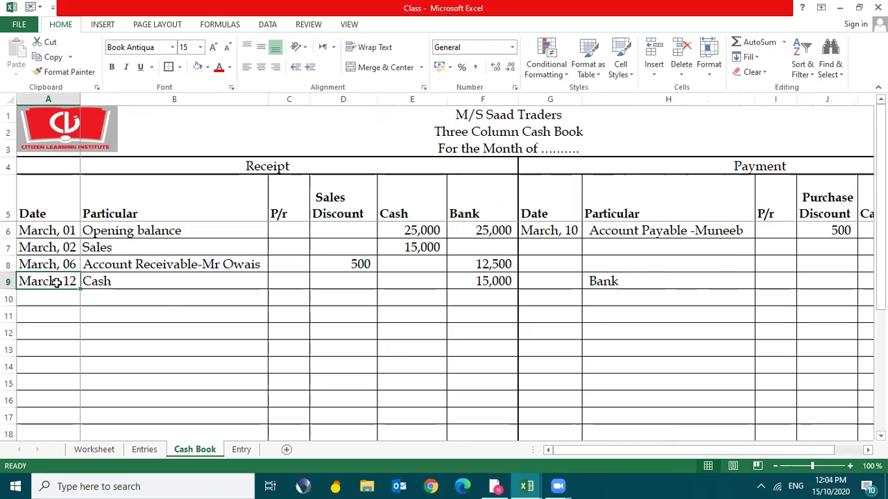
{"action": "key", "text": "ctrl+c"}
{"action": "key", "text": "Right"}
{"action": "key", "text": "Right"}
{"action": "key", "text": "Right"}
{"action": "key", "text": "Right"}
{"action": "key", "text": "Right"}
{"action": "key", "text": "Right"}
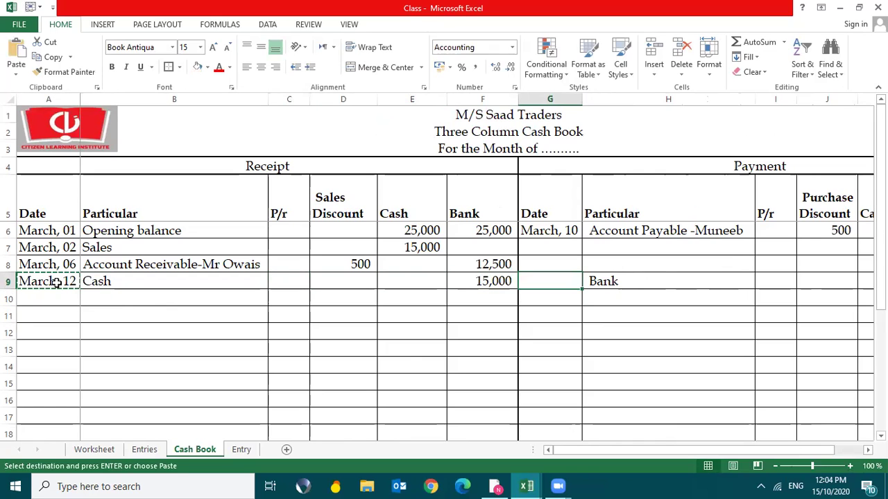
{"action": "key", "text": "ctrl+v"}
{"action": "key", "text": "Escape"}
- Enter March, 17 as the payment-side date in cell G10, based on the date above it
{"action": "key", "text": "Right"}
{"action": "key", "text": "Right"}
{"action": "key", "text": "Right"}
{"action": "key", "text": "Right"}
{"action": "key", "text": "Right"}
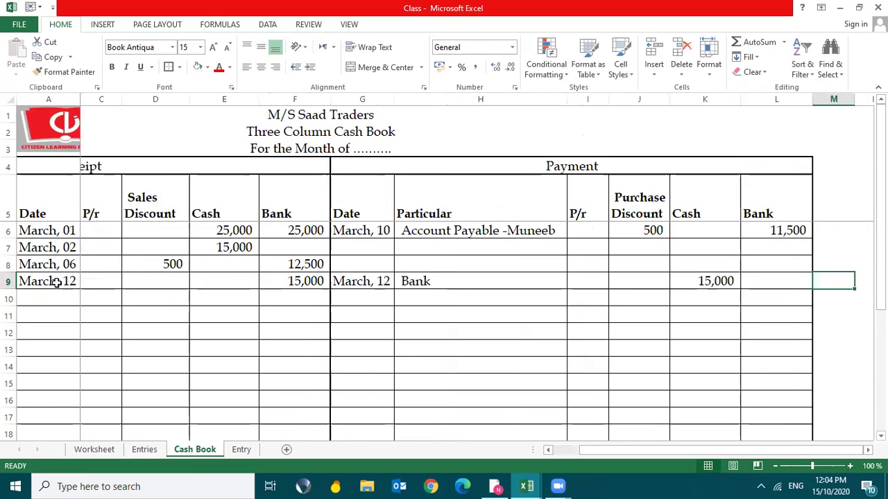
{"action": "key", "text": "Left"}
{"action": "key", "text": "Left"}
{"action": "key", "text": "Left"}
{"action": "key", "text": "Left"}
{"action": "key", "text": "Left"}
{"action": "key", "text": "Down"}
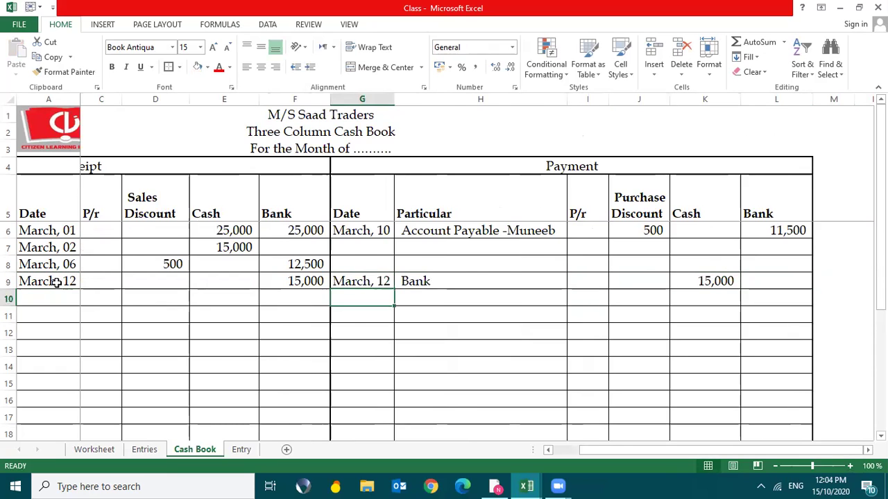
{"action": "key", "text": "alt+Tab"}
{"action": "key", "text": "alt+Tab"}
{"action": "key", "text": "ctrl+d"}
{"action": "key", "text": "F2"}
{"action": "key", "text": "BackSpace"}
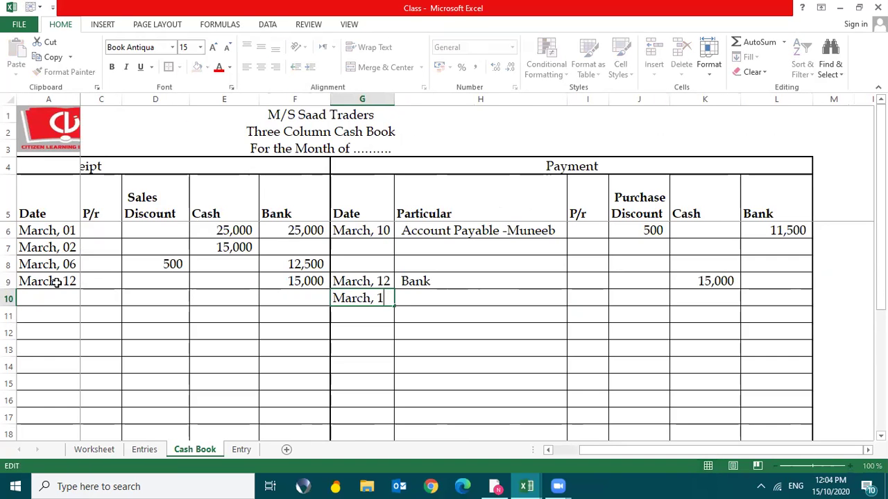
{"action": "type", "text": "7"}
{"action": "key", "text": "Return"}
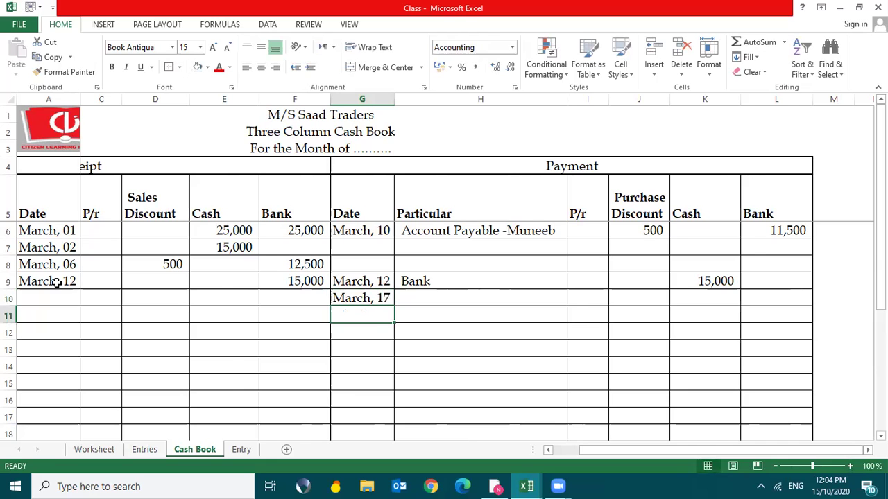
- Enter Purchases as the payment-side Particular for March 17 in cell H10
{"action": "key", "text": "Right"}
{"action": "key", "text": "alt+Tab"}
{"action": "key", "text": "alt+Tab"}
{"action": "type", "text": "Purchases"}
- Enter 5,000 in the payment-side Cash cell K10 for the March 17 merchandise purchase listed in Book1
{"action": "key", "text": "Right"}
{"action": "key", "text": "Right"}
{"action": "key", "text": "Right"}
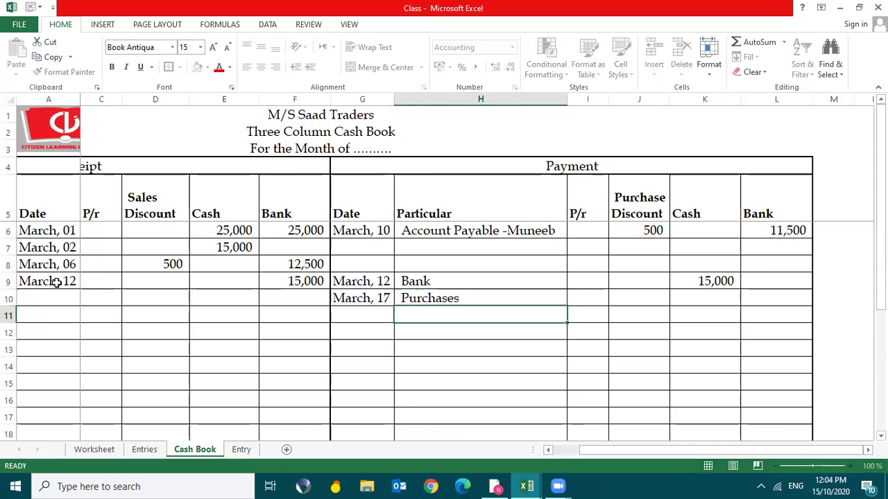
{"action": "key", "text": "alt+Tab"}
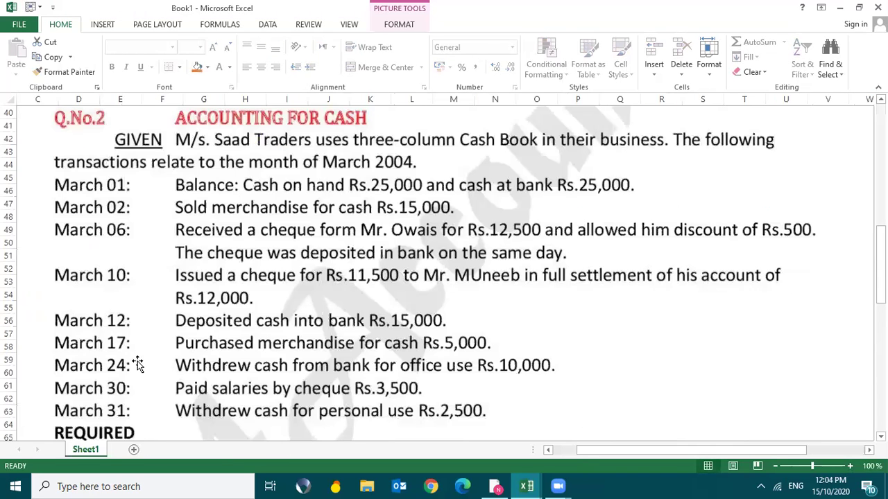
{"action": "key", "text": "alt+Tab"}
{"action": "type", "text": "5000"}
{"action": "key", "text": "Return"}
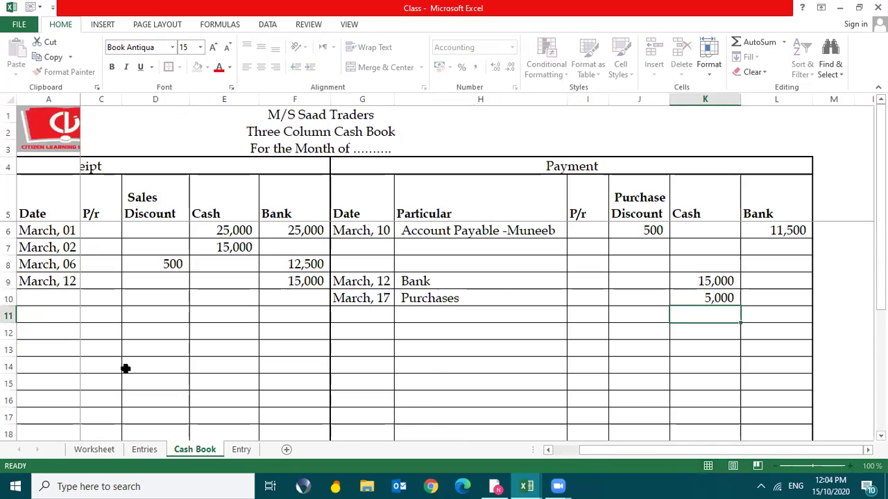
- Compare Book1's March 24 cash withdrawal for office use with the contra transaction examples on the Entry sheet
{"action": "key", "text": "Left"}
{"action": "key", "text": "Left"}
{"action": "key", "text": "Left"}
{"action": "key", "text": "Left"}
{"action": "key", "text": "Left"}
{"action": "key", "text": "Left"}
{"action": "key", "text": "Left"}
{"action": "key", "text": "Left"}
{"action": "key", "text": "Left"}
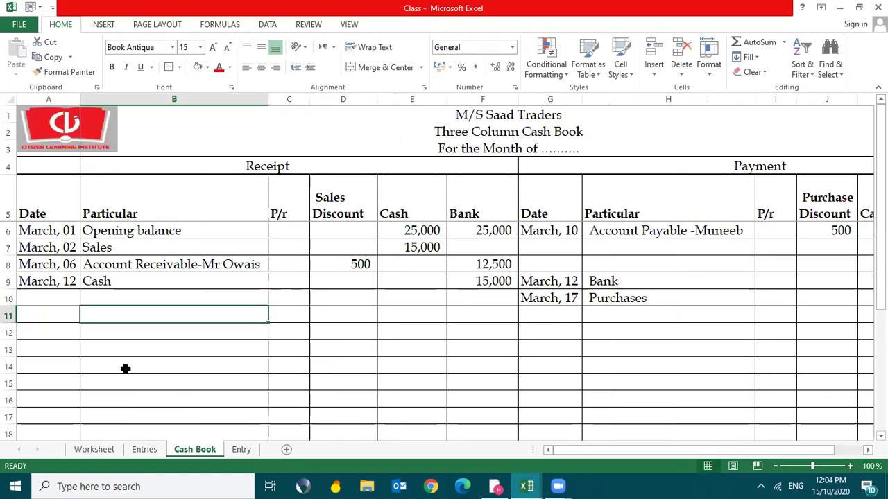
{"action": "key", "text": "alt+Tab"}
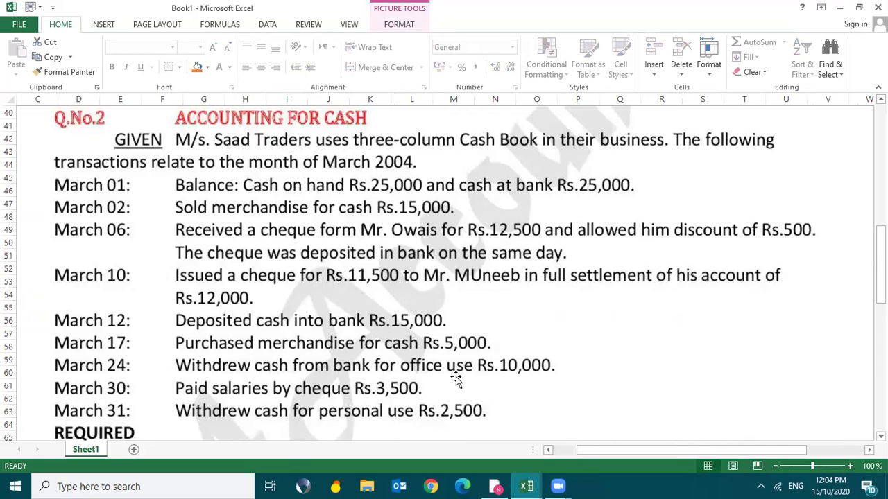
{"action": "key", "text": "alt+Tab"}
{"action": "left_click", "coordinate": [241, 449]}
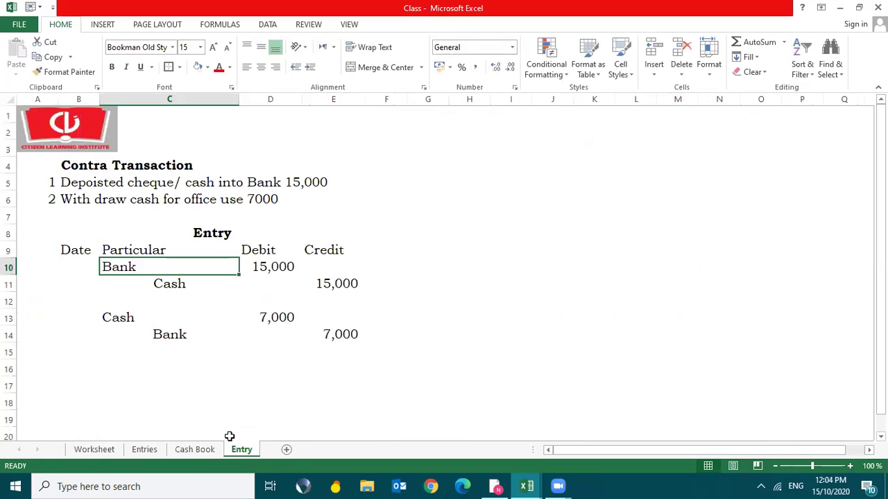
{"action": "left_click", "coordinate": [126, 180]}
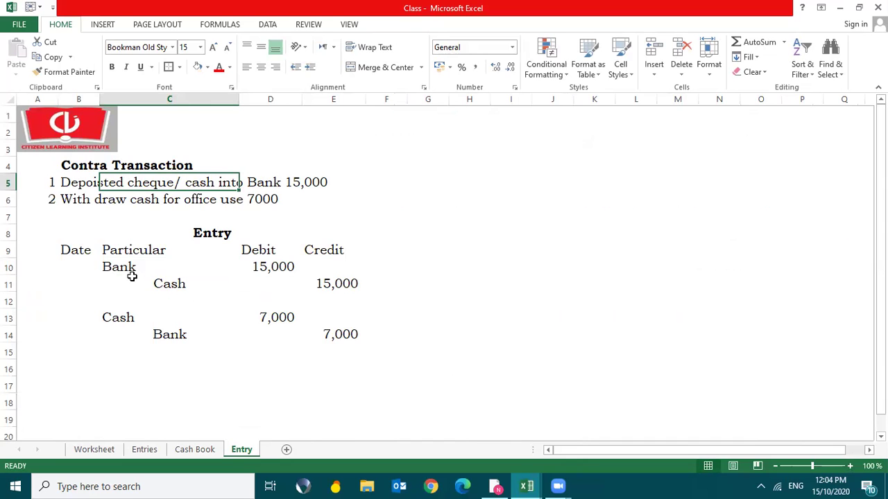
{"action": "key", "text": "alt+Tab"}
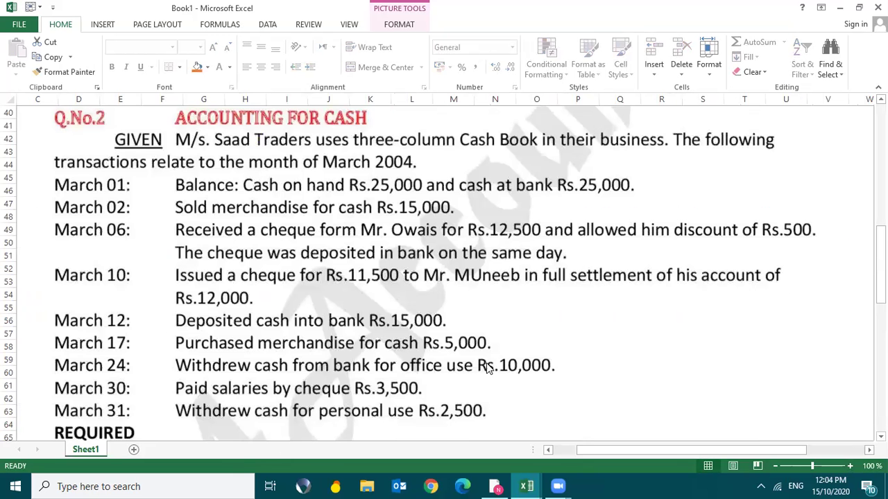
{"action": "key", "text": "alt+Tab"}
{"action": "key", "text": "alt+Tab"}
{"action": "key", "text": "alt+Tab"}
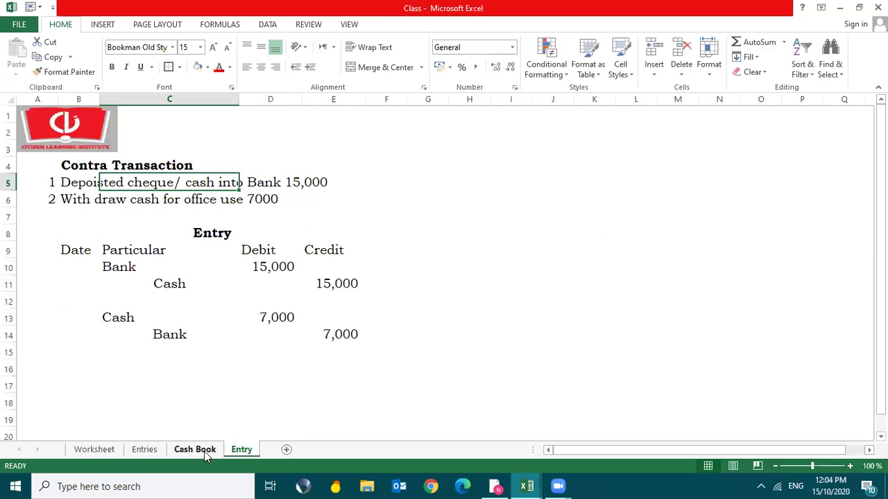
- Enter 10,000 in the receipt-side Cash cell E11 of the Cash Book sheet for the bank withdrawal
{"action": "left_click", "coordinate": [201, 450]}
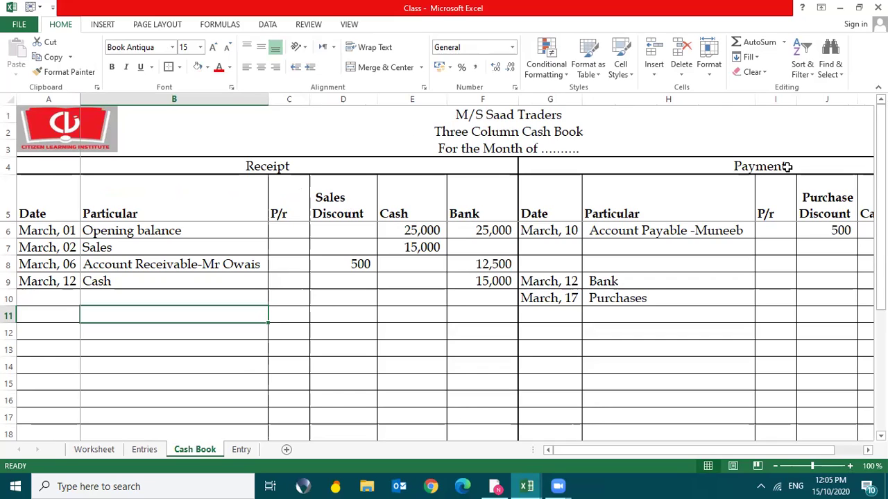
{"action": "left_click", "coordinate": [400, 323]}
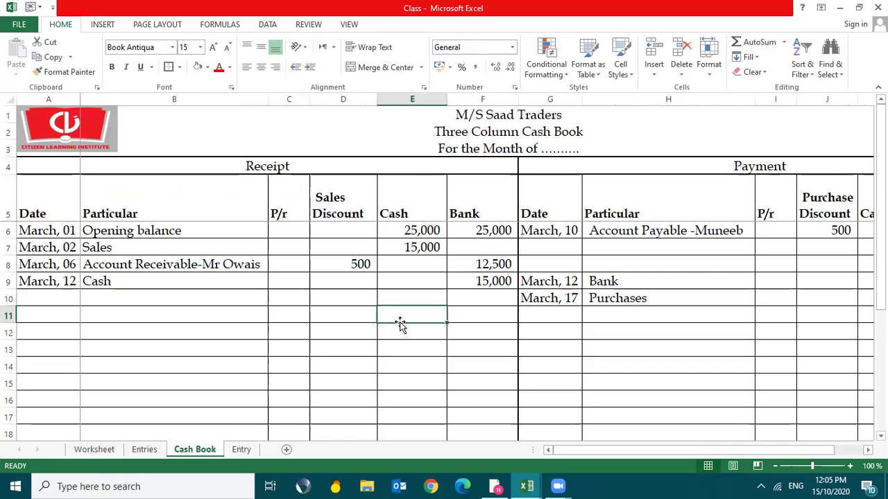
{"action": "key", "text": "alt+Tab"}
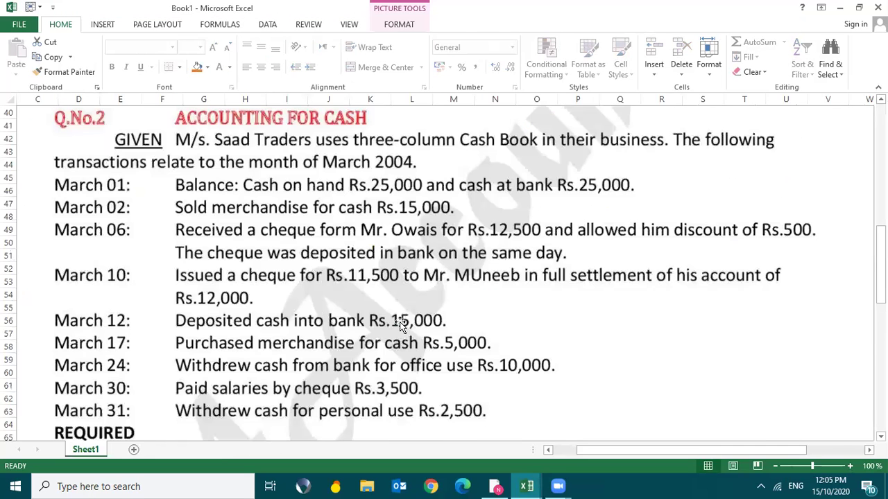
{"action": "key", "text": "alt+Tab"}
{"action": "key", "text": "alt+Tab"}
{"action": "key", "text": "alt+Tab"}
{"action": "type", "text": "10,000"}
{"action": "key", "text": "Return"}
{"action": "key", "text": "Up"}
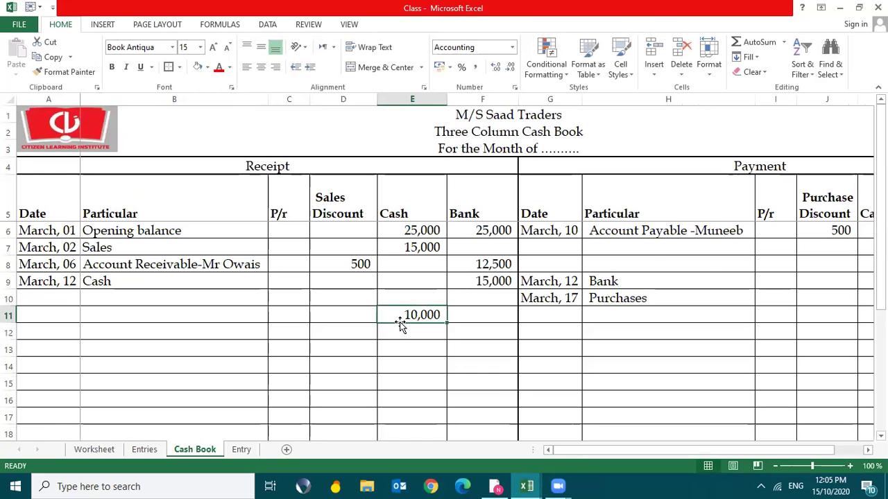
- Enter 10,000 in the payment-side Bank cell L11 to record the other half of the withdrawal
{"action": "key", "text": "Right"}
{"action": "key", "text": "Right"}
{"action": "key", "text": "Right"}
{"action": "key", "text": "Right"}
{"action": "key", "text": "Right"}
{"action": "key", "text": "Right"}
{"action": "key", "text": "Right"}
{"action": "type", "text": "10000"}
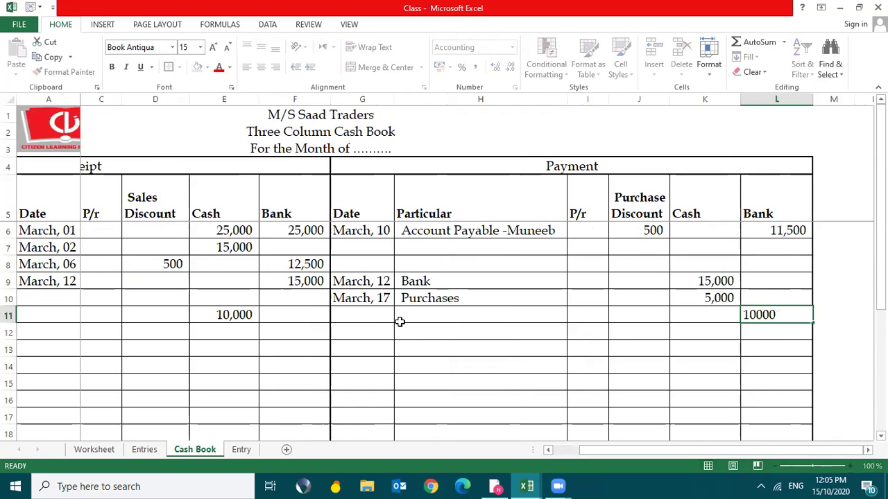
{"action": "key", "text": "Return"}
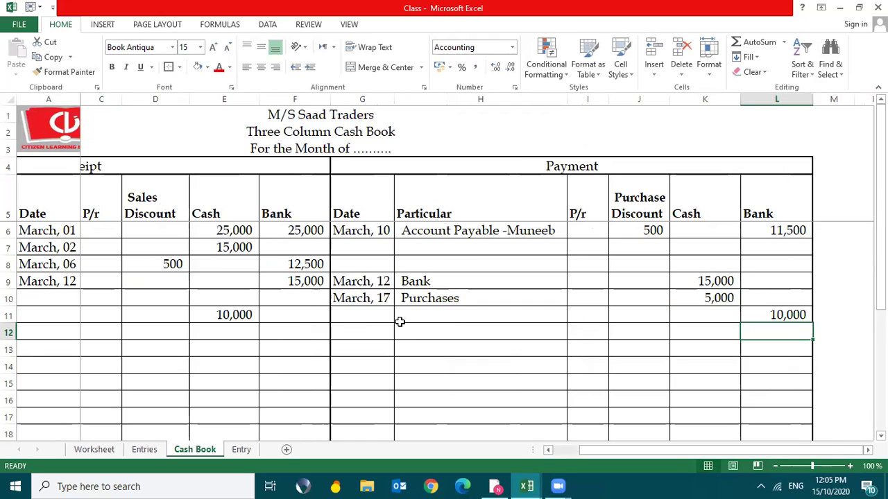
- Enter "Cash with draw for office use" as the payment-side Particular in cell H11
{"action": "key", "text": "Up"}
{"action": "key", "text": "Left"}
{"action": "key", "text": "Left"}
{"action": "key", "text": "Left"}
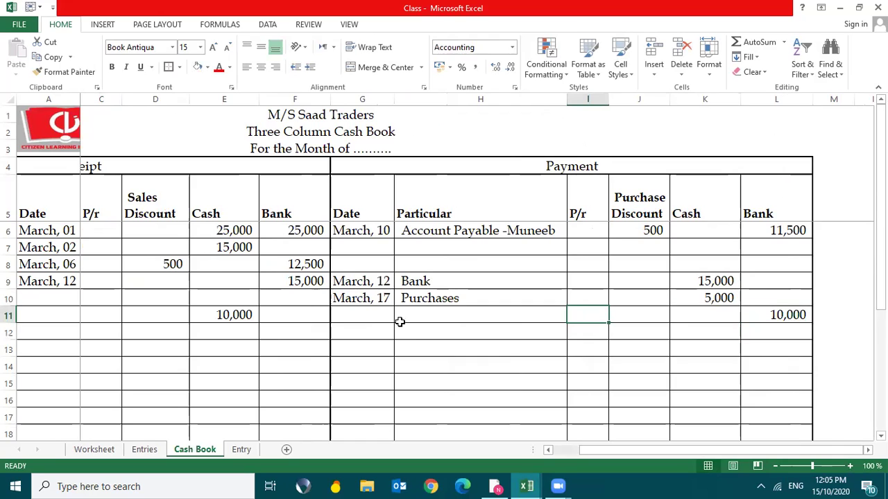
{"action": "left_click", "coordinate": [400, 322]}
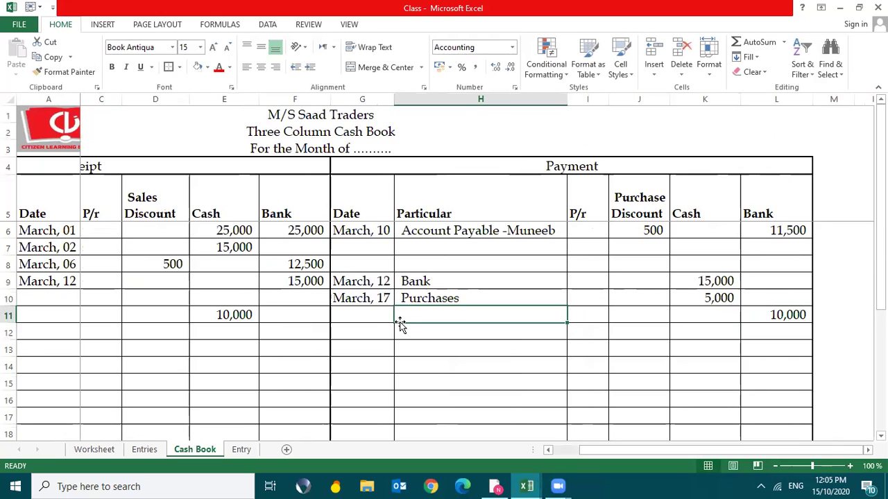
{"action": "type", "text": "Cash for"}
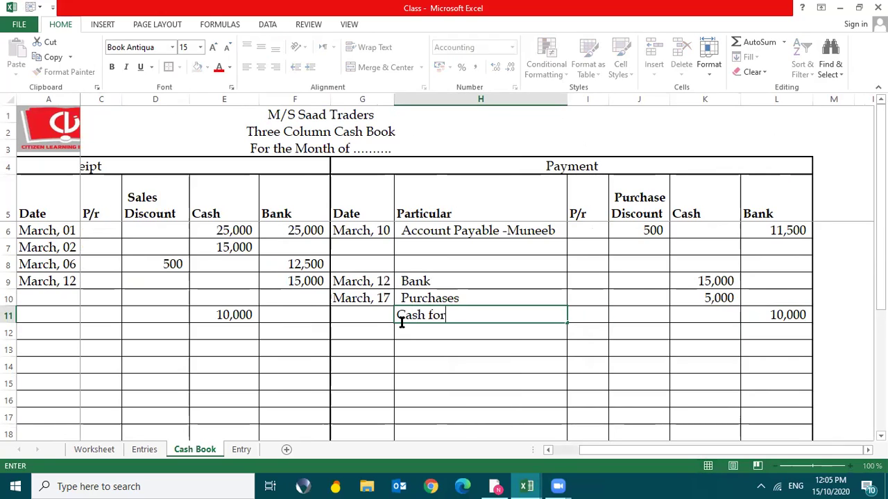
{"action": "left_click", "coordinate": [401, 323]}
{"action": "left_click", "coordinate": [401, 326]}
{"action": "type", "text": "Cash with draw for office use"}
{"action": "key", "text": "Return"}
{"action": "key", "text": "Up"}
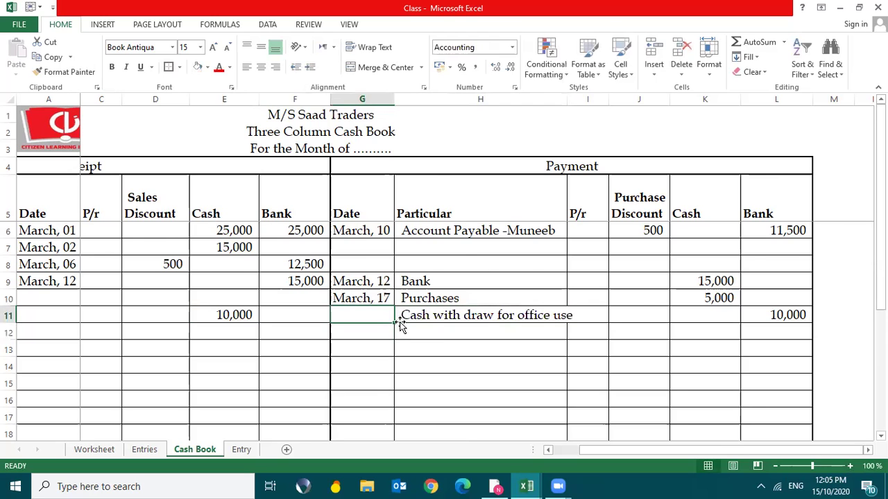
- Enter Bank as the receipt-side Particular in cell B11, matching the 10,000 cash receipt
{"action": "key", "text": "Home"}
{"action": "key", "text": "Right"}
{"action": "key", "text": "Right"}
{"action": "key", "text": "Right"}
{"action": "key", "text": "Right"}
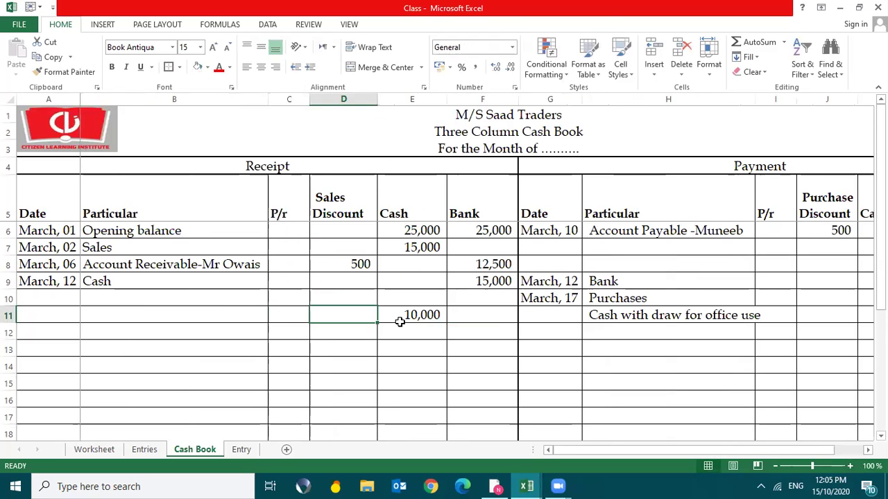
{"action": "key", "text": "Left"}
{"action": "key", "text": "Left"}
{"action": "key", "text": "Left"}
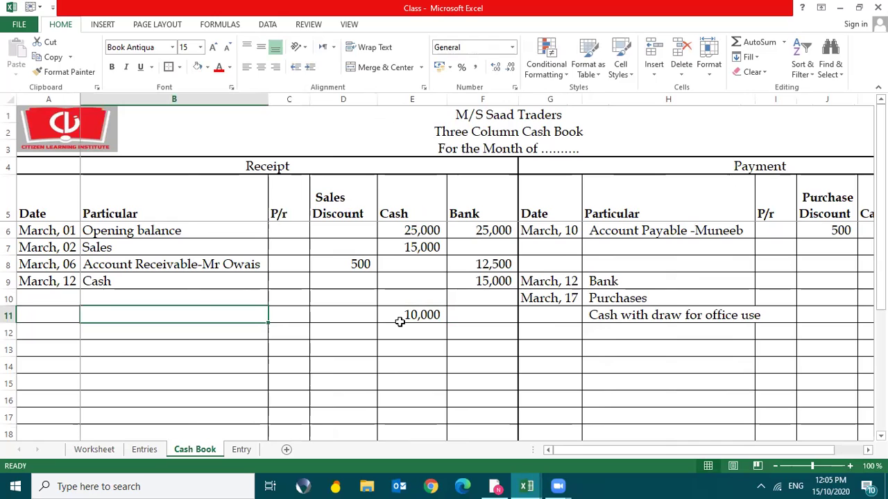
{"action": "type", "text": "Bank"}
{"action": "key", "text": "Return"}
- Check the withdrawal's date in Book1 and enter March, 24 in the payment-side Date cell G11
{"action": "key", "text": "Up"}
{"action": "key", "text": "Right"}
{"action": "key", "text": "Right"}
{"action": "key", "text": "Right"}
{"action": "key", "text": "Right"}
{"action": "key", "text": "Right"}
{"action": "key", "text": "Left"}
{"action": "key", "text": "alt+Tab"}
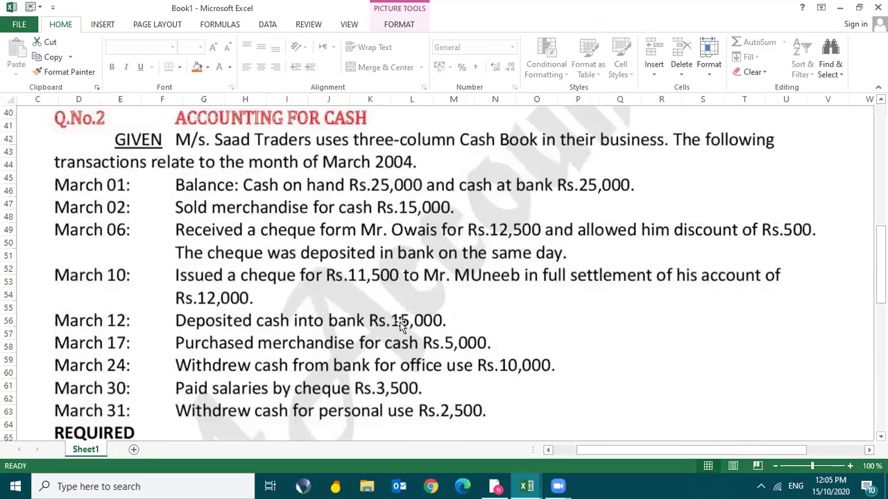
{"action": "key", "text": "alt+Tab"}
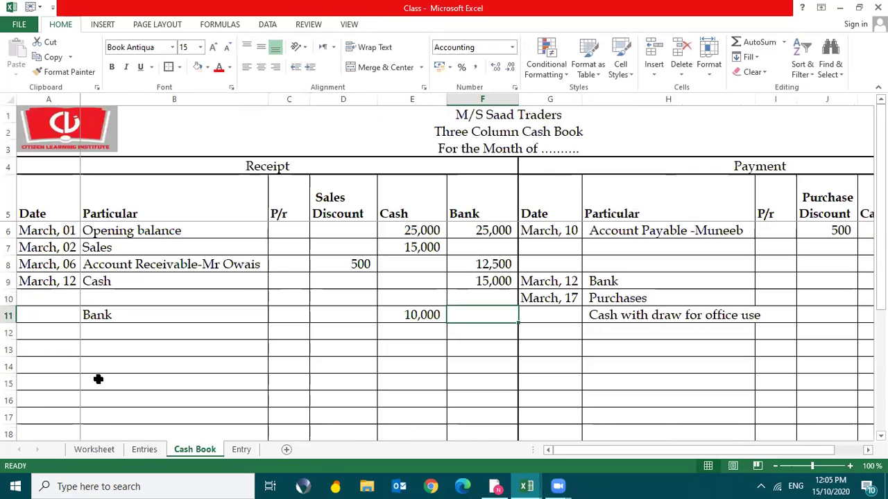
{"action": "key", "text": "Right"}
{"action": "key", "text": "Up"}
{"action": "key", "text": "ctrl+c"}
{"action": "key", "text": "Down"}
{"action": "key", "text": "ctrl+v"}
{"action": "key", "text": "F2"}
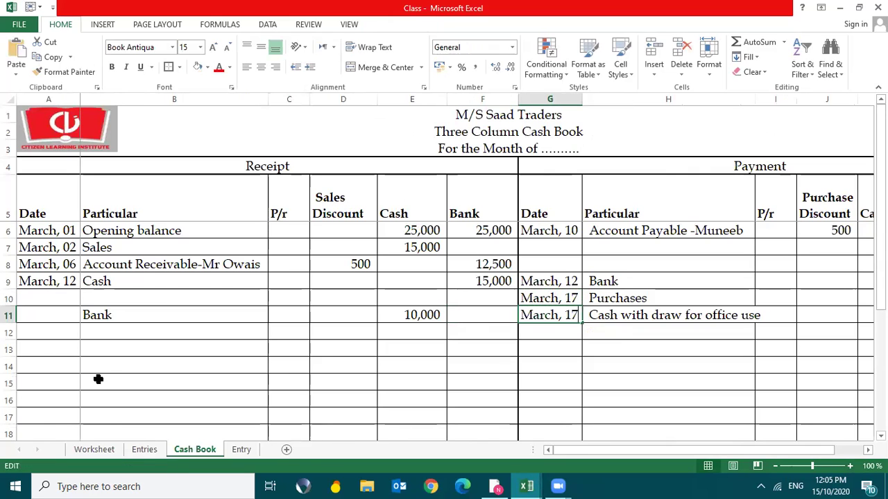
{"action": "key", "text": "BackSpace"}
{"action": "key", "text": "BackSpace"}
{"action": "type", "text": "24"}
{"action": "key", "text": "ctrl+Return"}
- Copy the March, 24 date from G11 to the receipt-side Date cell A11
{"action": "key", "text": "ctrl+c"}
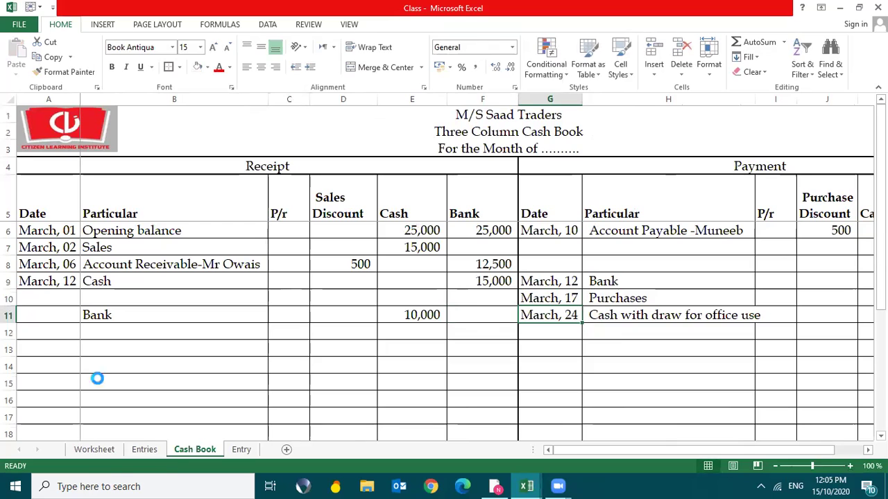
{"action": "key", "text": "Left"}
{"action": "key", "text": "Left"}
{"action": "key", "text": "Left"}
{"action": "key", "text": "Left"}
{"action": "key", "text": "Left"}
{"action": "key", "text": "Left"}
{"action": "key", "text": "ctrl+v"}
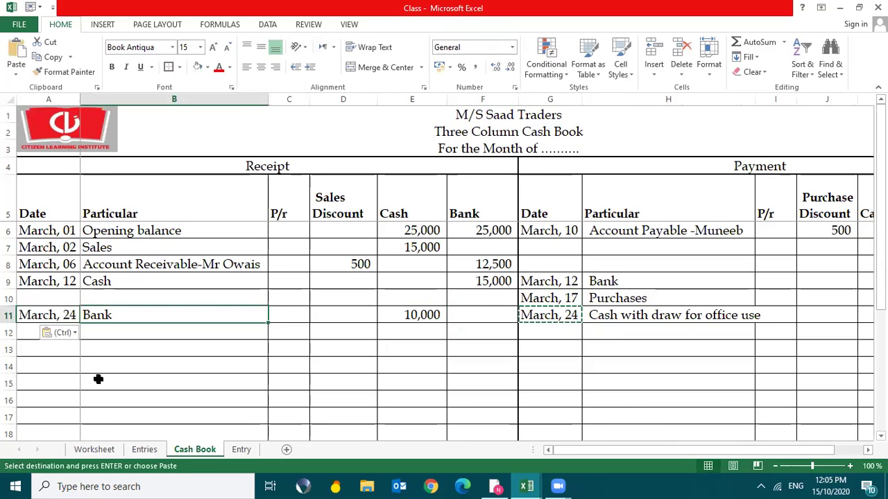
- Mark the receipt-side March 24 entry as contra with C in the P/r cell C11
{"action": "key", "text": "Right"}
{"action": "key", "text": "Right"}
{"action": "type", "text": "C"}
{"action": "key", "text": "ctrl+Return"}
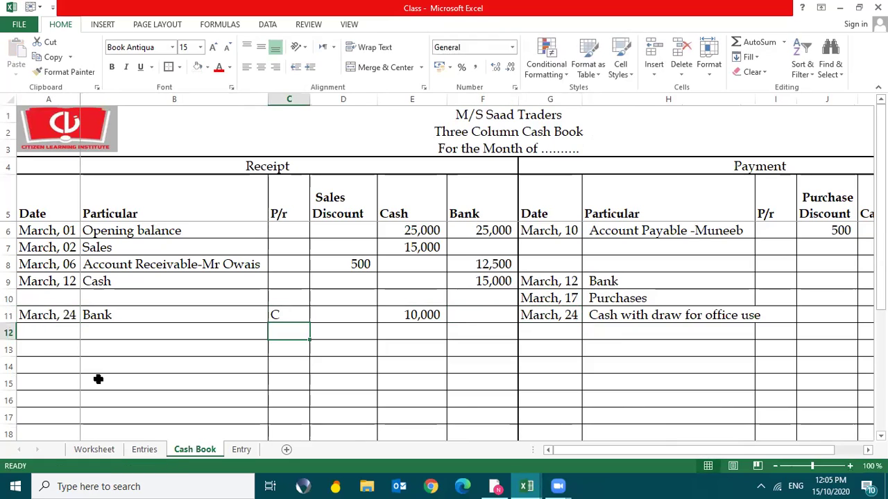
- Mark the payment-side March 24 entry as contra with C in the P/r cell I11
{"action": "key", "text": "Up"}
{"action": "key", "text": "Right"}
{"action": "key", "text": "Right"}
{"action": "key", "text": "Right"}
{"action": "key", "text": "Right"}
{"action": "key", "text": "Right"}
{"action": "key", "text": "Right"}
{"action": "key", "text": "Right"}
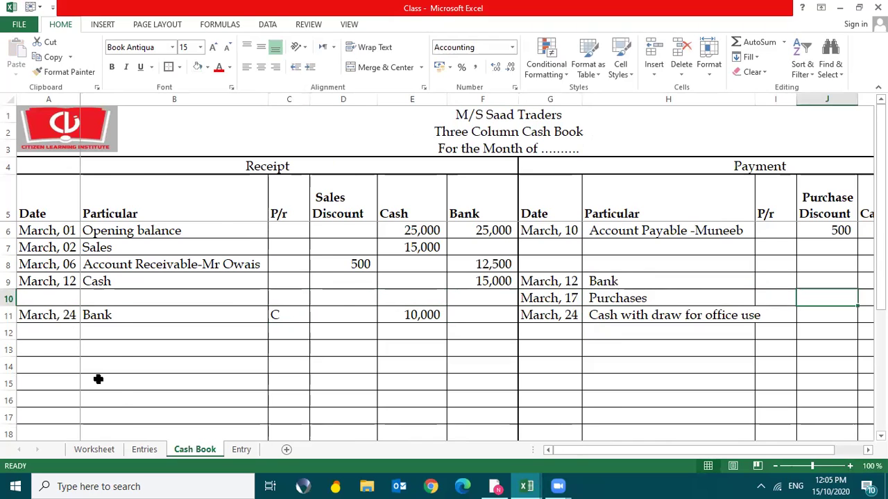
{"action": "key", "text": "Down"}
{"action": "key", "text": "Right"}
{"action": "key", "text": "Left"}
{"action": "key", "text": "Left"}
{"action": "type", "text": "C"}
{"action": "key", "text": "ctrl+Return"}
{"action": "key", "text": "Up"}
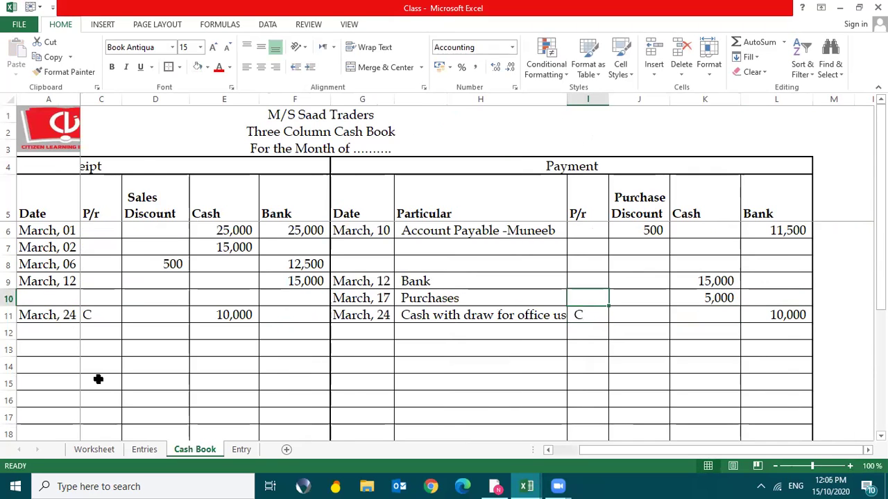
- Mark the payment-side March 12 Bank entry as contra with C in the P/r cell I9
{"action": "key", "text": "Left"}
{"action": "key", "text": "Left"}
{"action": "key", "text": "Up"}
{"action": "key", "text": "Right"}
{"action": "key", "text": "Right"}
{"action": "type", "text": "C"}
{"action": "key", "text": "ctrl+Return"}
- Mark the receipt-side March 12 Cash entry as contra with C in the P/r cell C9
{"action": "key", "text": "Left"}
{"action": "key", "text": "Left"}
{"action": "key", "text": "Left"}
{"action": "key", "text": "Left"}
{"action": "key", "text": "Left"}
{"action": "key", "text": "Left"}
{"action": "key", "text": "Left"}
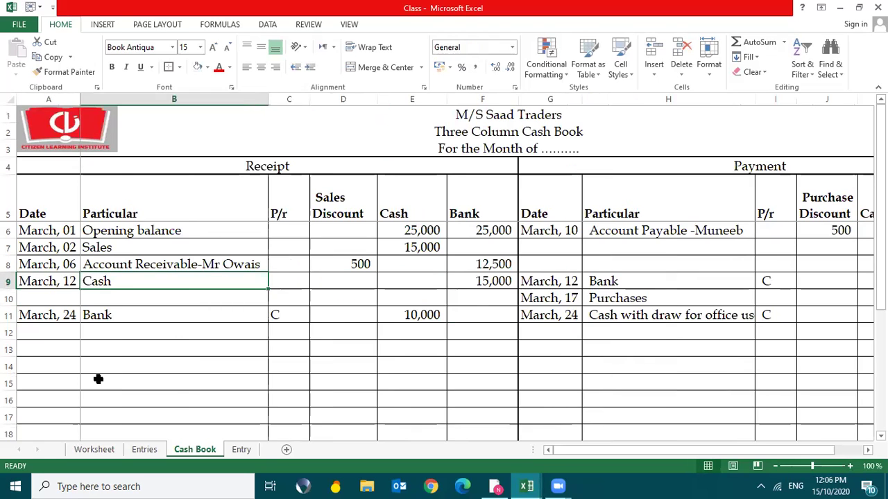
{"action": "key", "text": "Right"}
{"action": "type", "text": "C"}
{"action": "key", "text": "Return"}
- Check the March 30 transaction in Book1 and enter Salaries Expense in the payment-side Particular cell H12
{"action": "key", "text": "Down"}
{"action": "key", "text": "Down"}
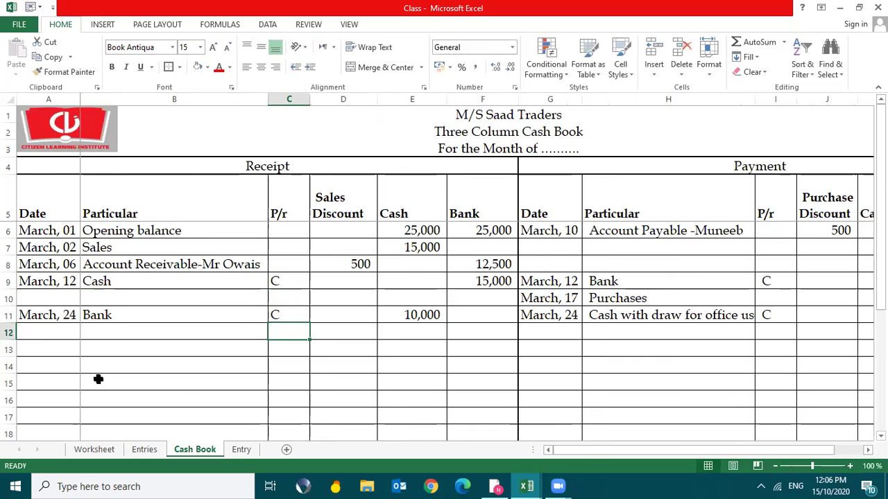
{"action": "key", "text": "Left"}
{"action": "key", "text": "Left"}
{"action": "key", "text": "alt+Tab"}
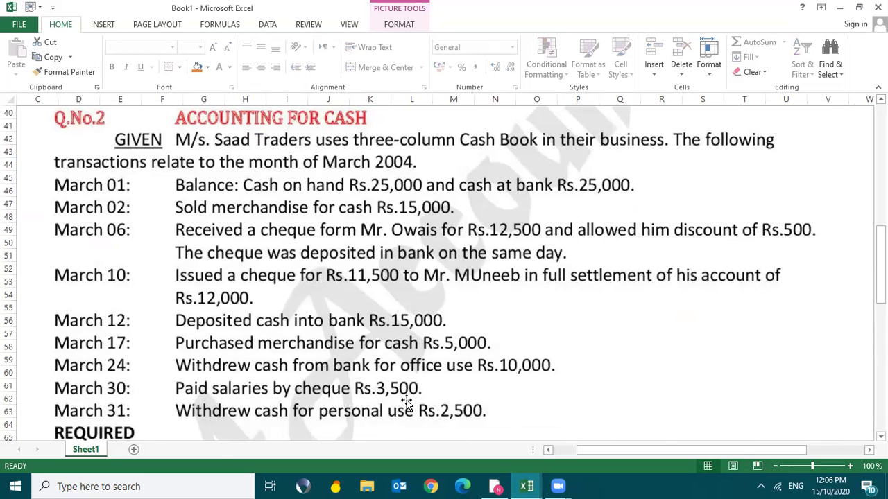
{"action": "key", "text": "alt+Tab"}
{"action": "key", "text": "Right"}
{"action": "key", "text": "Right"}
{"action": "key", "text": "Right"}
{"action": "key", "text": "Right"}
{"action": "key", "text": "Right"}
{"action": "key", "text": "Right"}
{"action": "key", "text": "Right"}
{"action": "key", "text": "Right"}
{"action": "key", "text": "Right"}
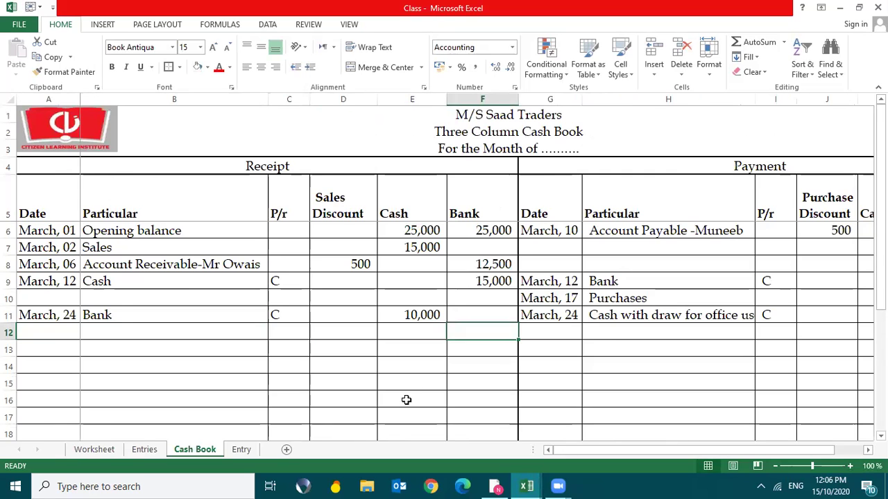
{"action": "key", "text": "Right"}
{"action": "key", "text": "Right"}
{"action": "key", "text": "Left"}
{"action": "key", "text": "Left"}
{"action": "key", "text": "Left"}
{"action": "key", "text": "Left"}
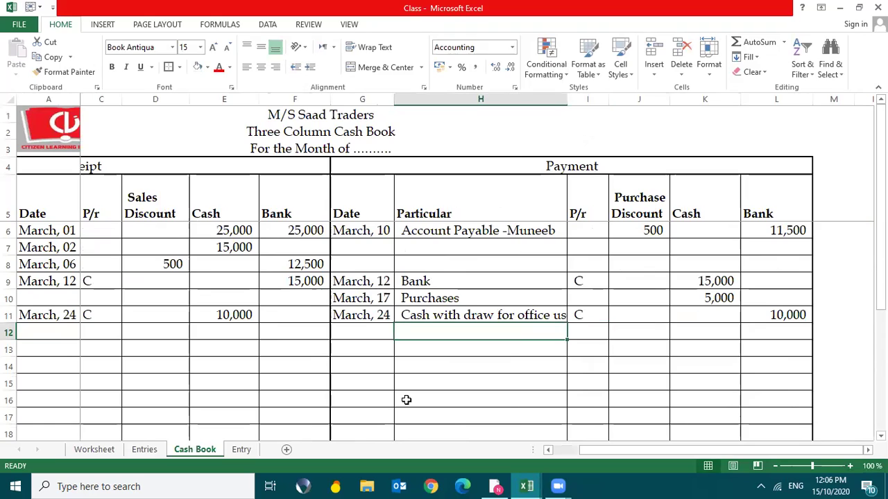
{"action": "type", "text": "C"}
{"action": "key", "text": "BackSpace"}
{"action": "type", "text": "Sa"}
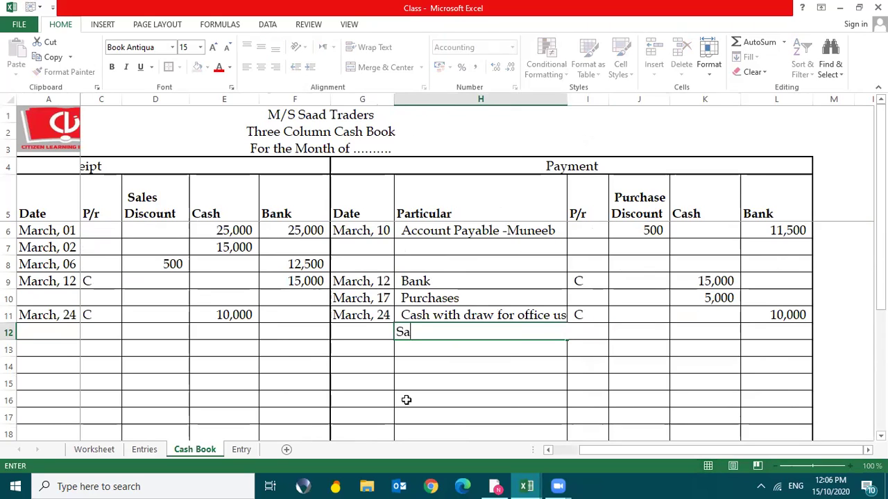
{"action": "type", "text": "laries Expense"}
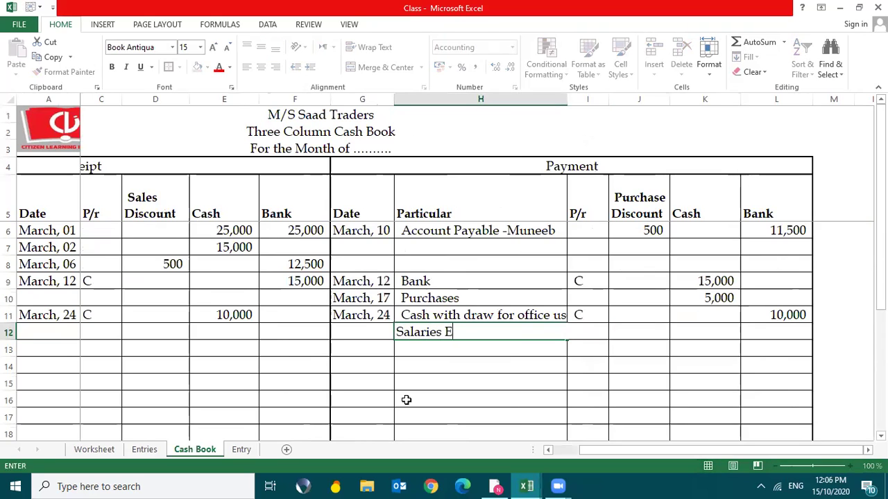
{"action": "key", "text": "Tab"}
- Check the salaries amount in Book1 and enter 3500 in the payment-side Bank cell L12
{"action": "key", "text": "Tab"}
{"action": "key", "text": "Tab"}
{"action": "key", "text": "Tab"}
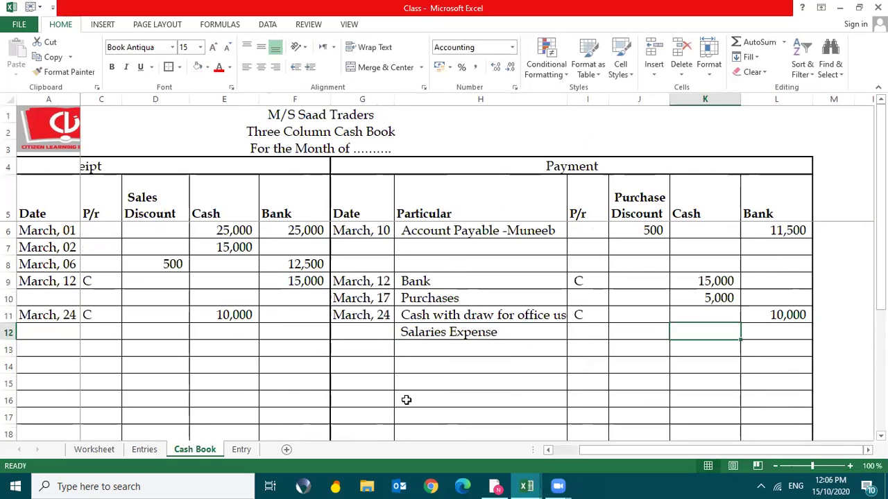
{"action": "key", "text": "alt+Tab"}
{"action": "key", "text": "alt+Tab"}
{"action": "type", "text": "3500"}
{"action": "key", "text": "Return"}
- Check the salary payment's date in Book1 and enter March, 30 in the payment-side Date cell G12
{"action": "key", "text": "Up"}
{"action": "key", "text": "Left"}
{"action": "key", "text": "Left"}
{"action": "key", "text": "Left"}
{"action": "key", "text": "Left"}
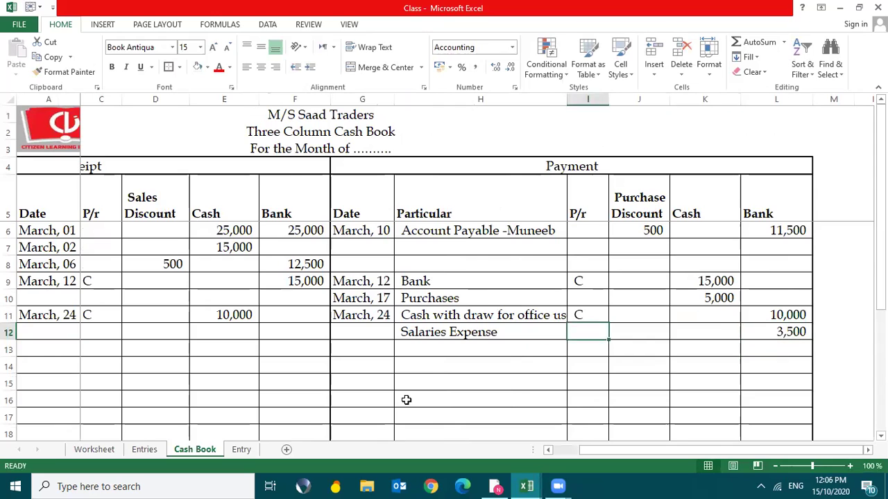
{"action": "key", "text": "alt+Tab"}
{"action": "key", "text": "alt+Tab"}
{"action": "key", "text": "Left"}
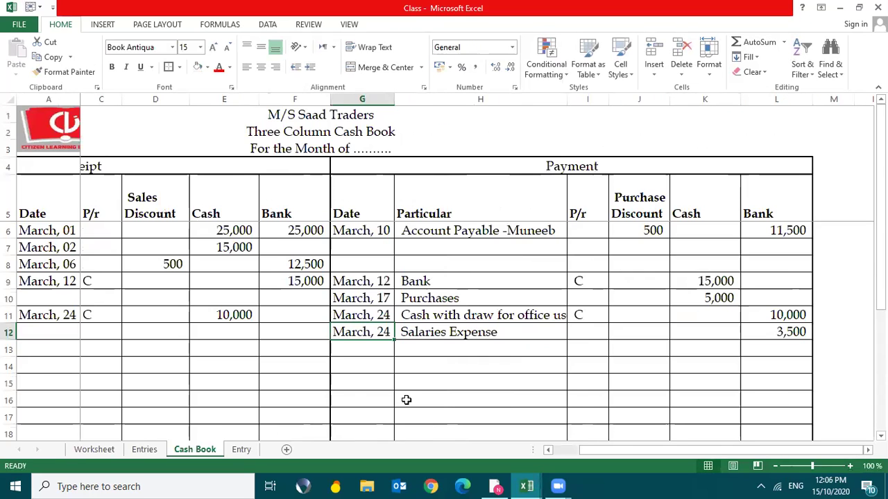
{"action": "key", "text": "F2"}
{"action": "key", "text": "BackSpace"}
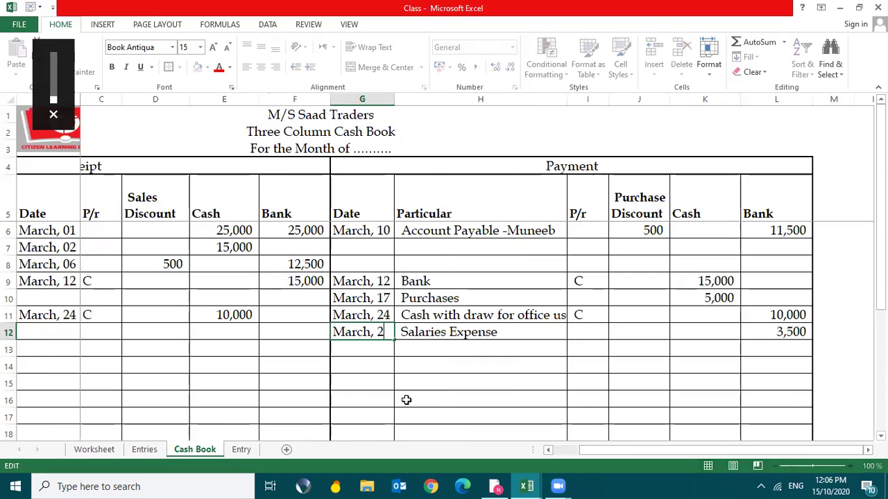
{"action": "type", "text": "30"}
{"action": "key", "text": "Return"}
- Check the final transaction in Book1 and enter March, 31 in the payment-side Date cell G13
{"action": "key", "text": "alt+Tab"}
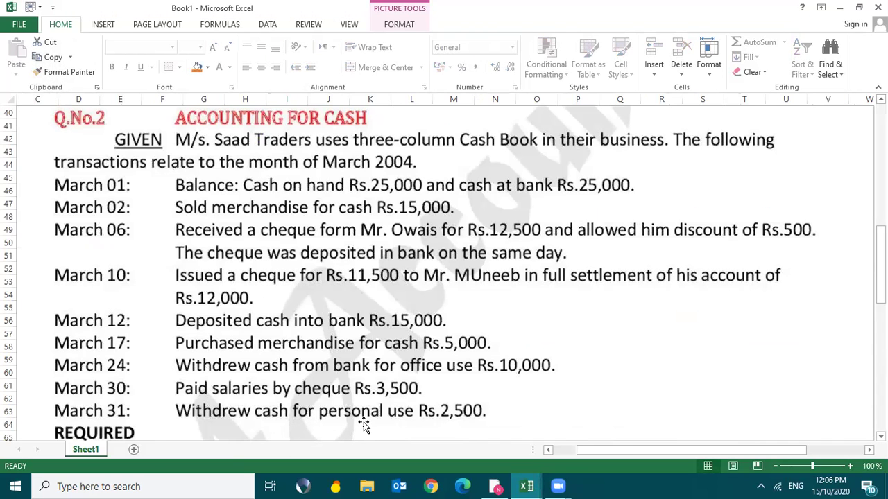
{"action": "key", "text": "alt+Tab"}
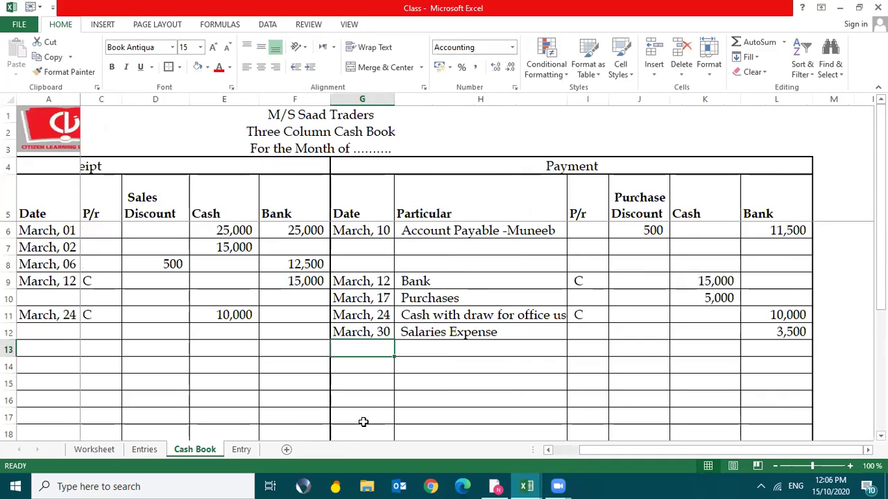
{"action": "type", "text": "March, 3"}
{"action": "key", "text": "BackSpace"}
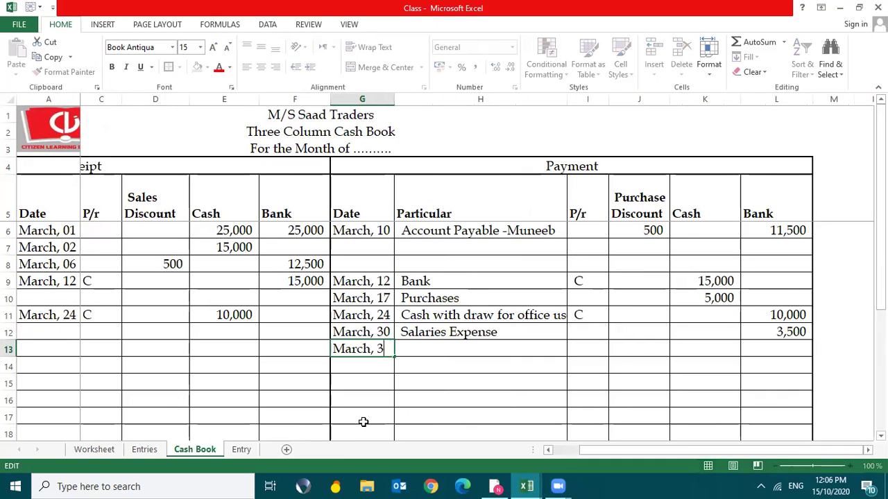
{"action": "key", "text": "Return"}
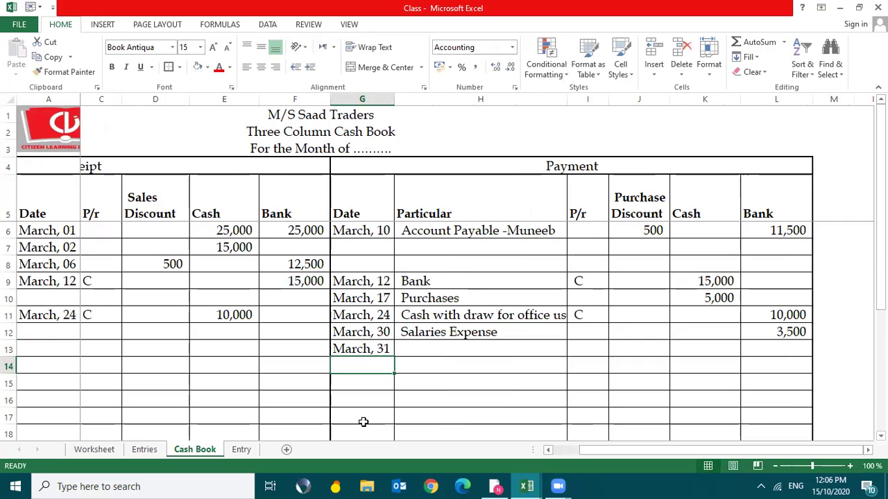
- Enter Drawing as the March 31 particular in the payment-side cell H13
{"action": "key", "text": "Right"}
{"action": "key", "text": "Up"}
{"action": "type", "text": "D"}
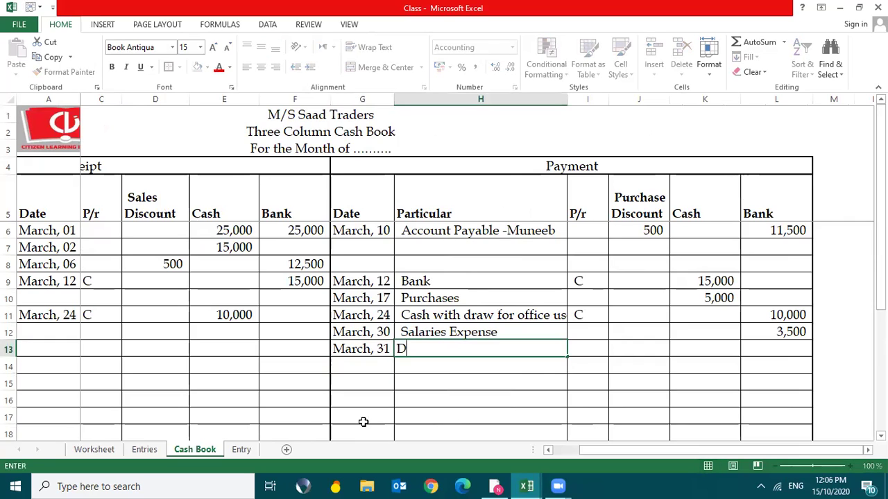
{"action": "type", "text": "rawing"}
{"action": "key", "text": "Right"}
- Check the personal withdrawal amount in Book1 and enter 2500 in the payment-side Cash cell K13
{"action": "key", "text": "Right"}
{"action": "key", "text": "Right"}
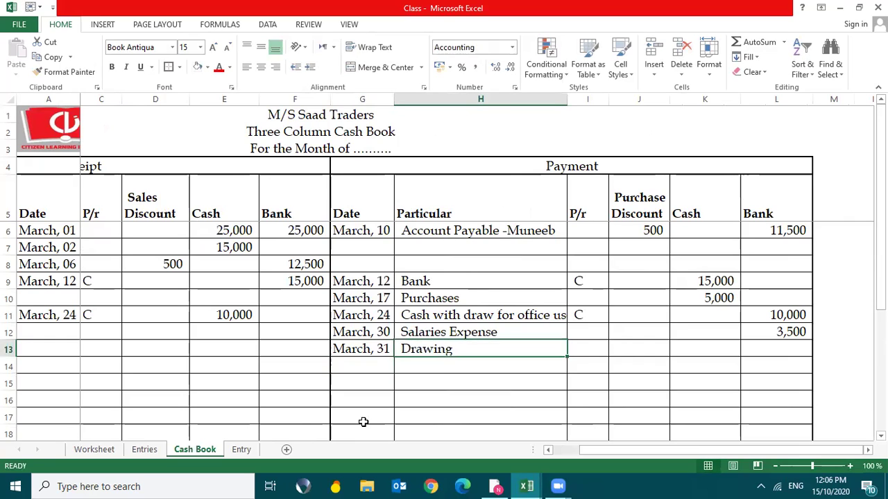
{"action": "key", "text": "alt+Tab"}
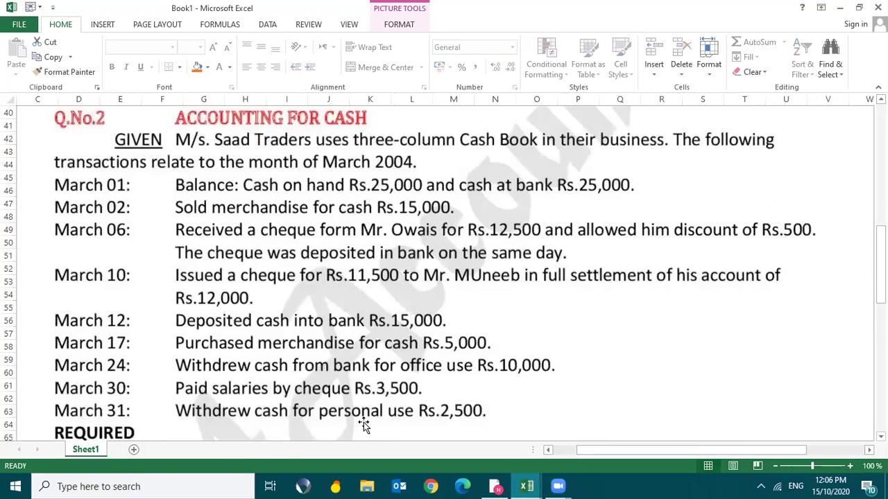
{"action": "key", "text": "alt+Tab"}
{"action": "type", "text": "250"}
{"action": "key", "text": "Return"}
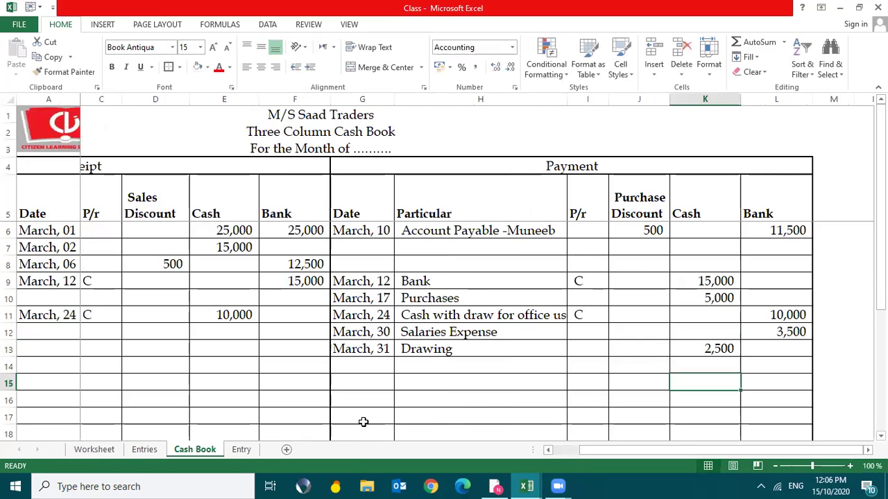
{"action": "key", "text": "Left"}
{"action": "key", "text": "Left"}
{"action": "key", "text": "Home"}
{"action": "key", "text": "Right"}
{"action": "key", "text": "Right"}
{"action": "key", "text": "Right"}
{"action": "key", "text": "Right"}
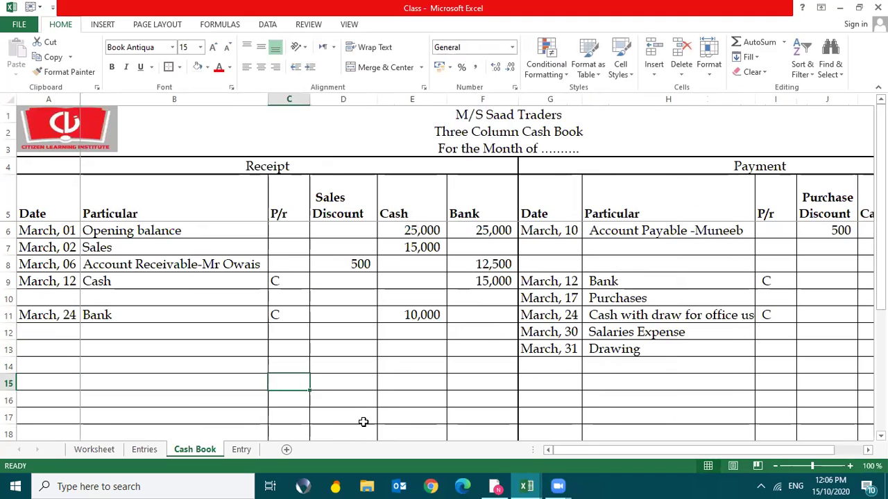
{"action": "key", "text": "Right"}
{"action": "key", "text": "Right"}
{"action": "key", "text": "Right"}
{"action": "key", "text": "Right"}
{"action": "key", "text": "Right"}
{"action": "key", "text": "Right"}
{"action": "key", "text": "Right"}
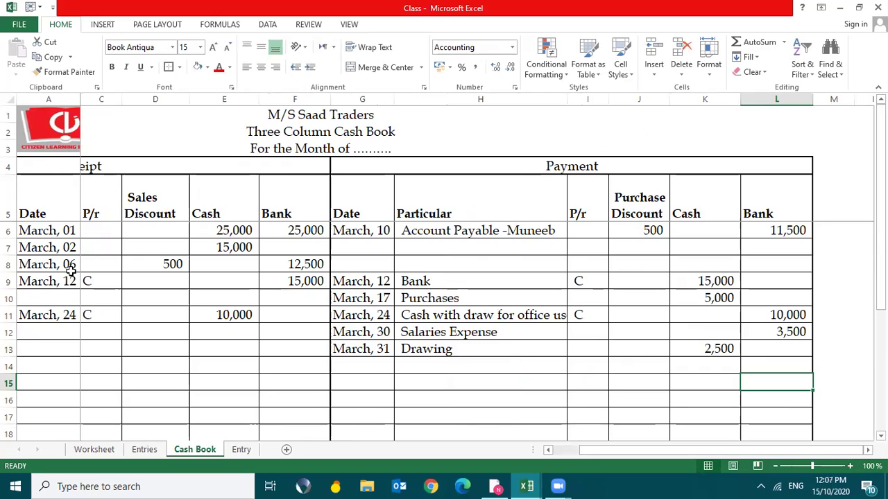
- Set the font size of the whole Cash Book sheet to 13 and dismiss the browser notification
{"action": "left_click", "coordinate": [11, 99]}
{"action": "left_click", "coordinate": [184, 46]}
{"action": "type", "text": "1"}
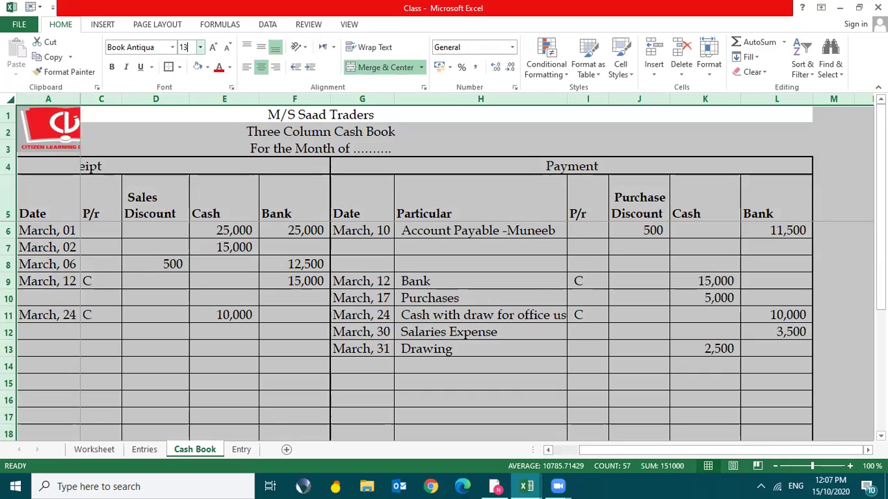
{"action": "type", "text": "3"}
{"action": "key", "text": "Return"}
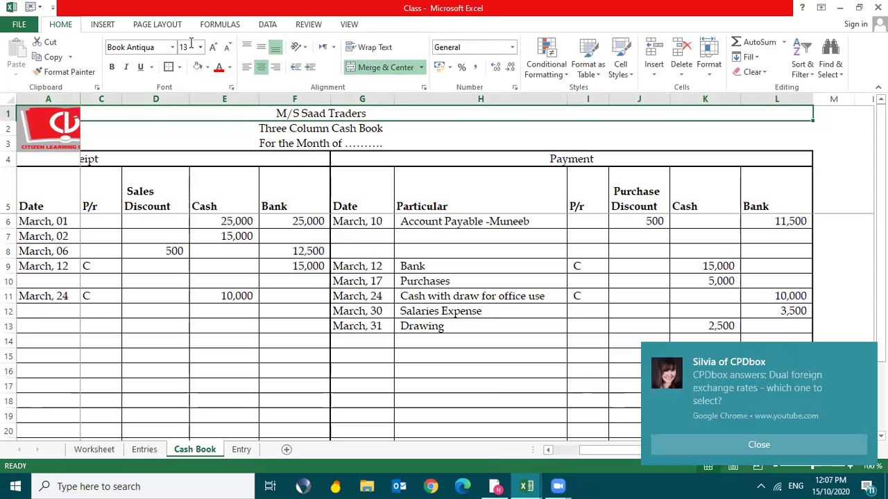
{"action": "left_click", "coordinate": [705, 443]}
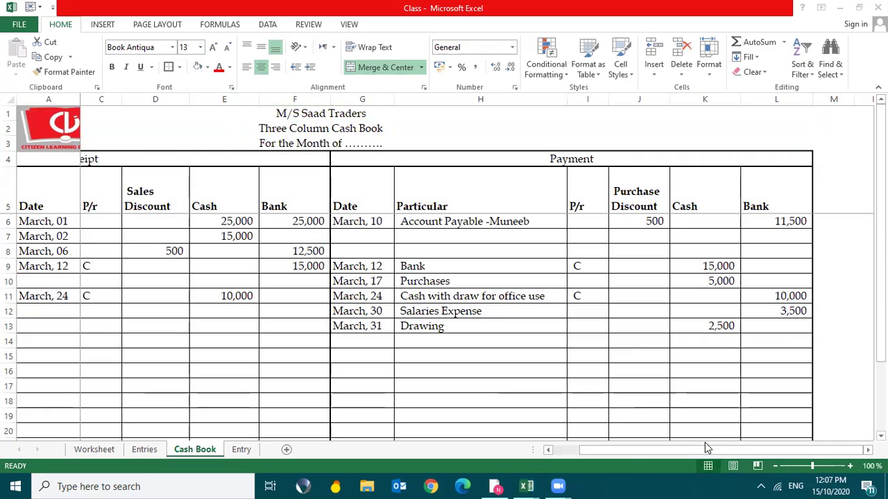
{"action": "left_click", "coordinate": [290, 294]}
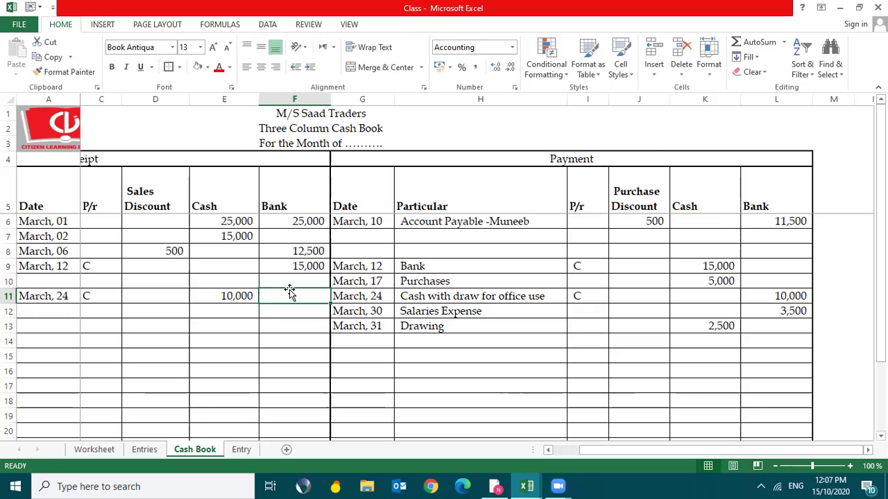
{"action": "left_click", "coordinate": [225, 354]}
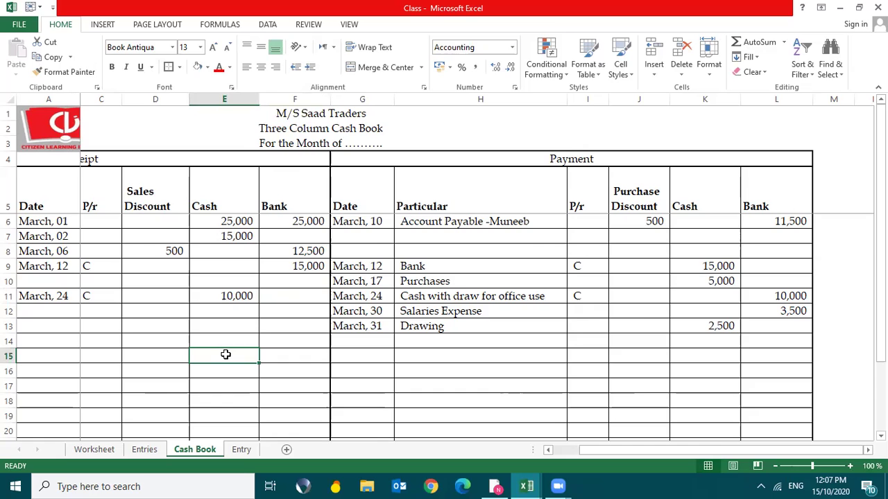
{"action": "key", "text": "Left"}
{"action": "scroll", "coordinate": [226, 354], "scroll_direction": "left", "scroll_amount": 2}
{"action": "left_click", "coordinate": [225, 354]}
{"action": "key", "text": "Right"}
{"action": "key", "text": "Right"}
{"action": "key", "text": "Right"}
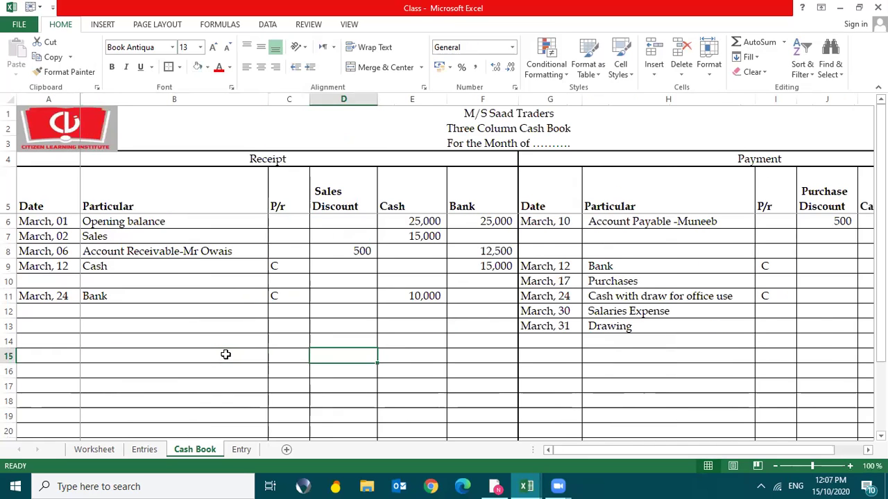
{"action": "key", "text": "Down"}
{"action": "key", "text": "Right"}
{"action": "key", "text": "Right"}
{"action": "key", "text": "Right"}
{"action": "key", "text": "Right"}
{"action": "key", "text": "Right"}
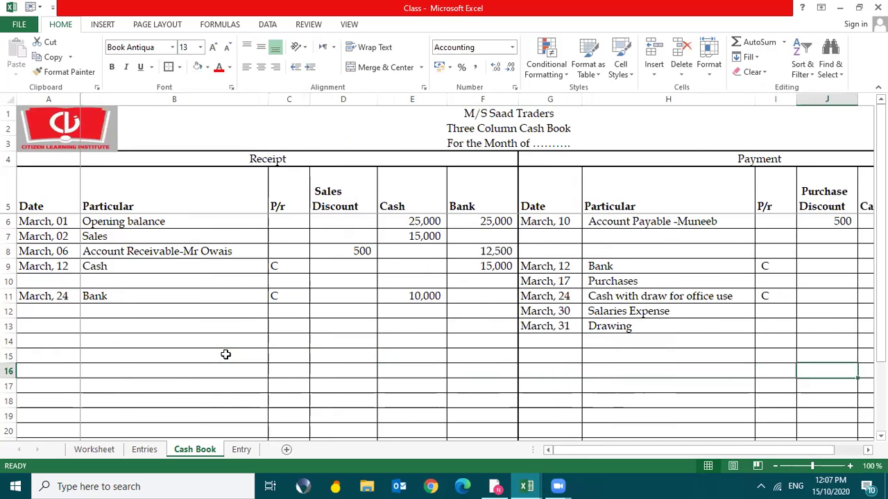
{"action": "key", "text": "Right"}
{"action": "key", "text": "Down"}
{"action": "key", "text": "Left"}
{"action": "key", "text": "Left"}
{"action": "key", "text": "Left"}
{"action": "key", "text": "Left"}
{"action": "key", "text": "Left"}
{"action": "key", "text": "Left"}
{"action": "key", "text": "Left"}
{"action": "key", "text": "Left"}
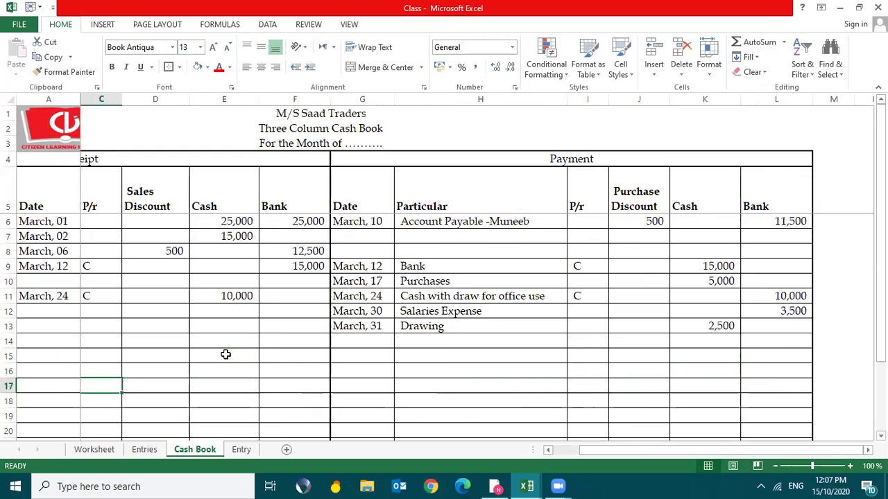
- Sum the receipt-side Cash range E6:E16 in E17 and copy the formula to the Bank cell F17
{"action": "key", "text": "Right"}
{"action": "key", "text": "Right"}
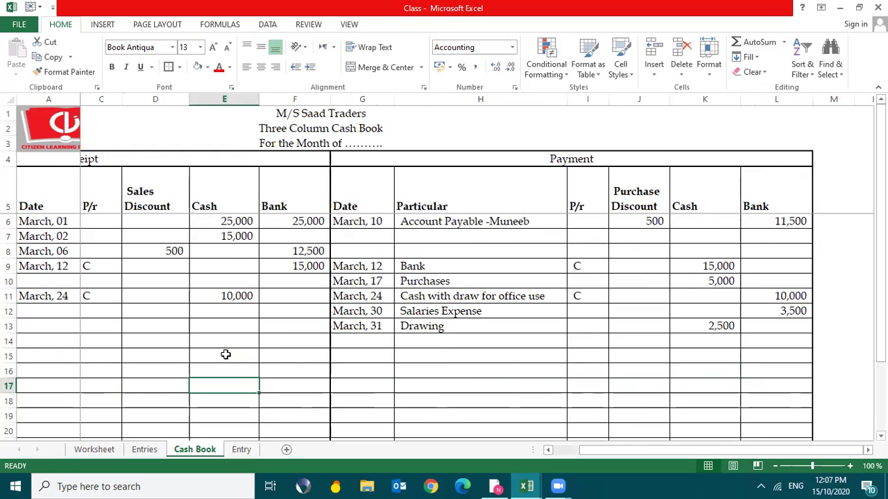
{"action": "key", "text": "alt+equal"}
{"action": "left_click_drag", "start_coordinate": [259, 287], "coordinate": [258, 222]}
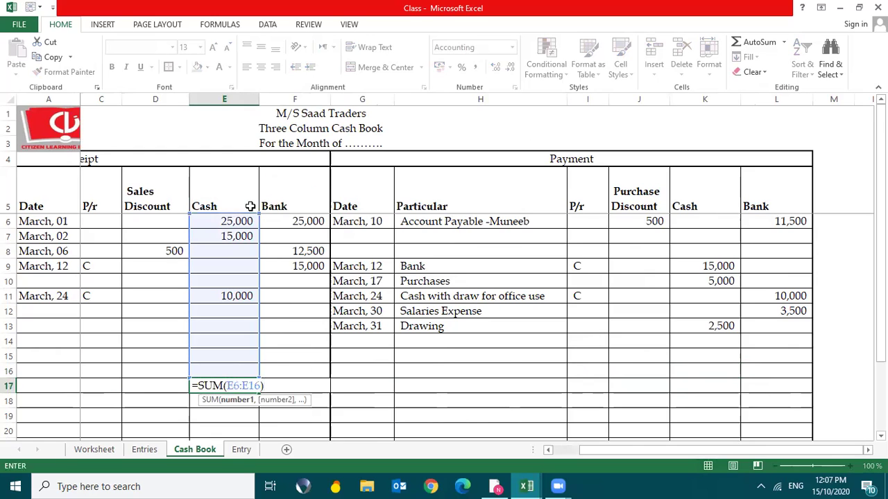
{"action": "key", "text": "Return"}
{"action": "key", "text": "Up"}
{"action": "key", "text": "ctrl+c"}
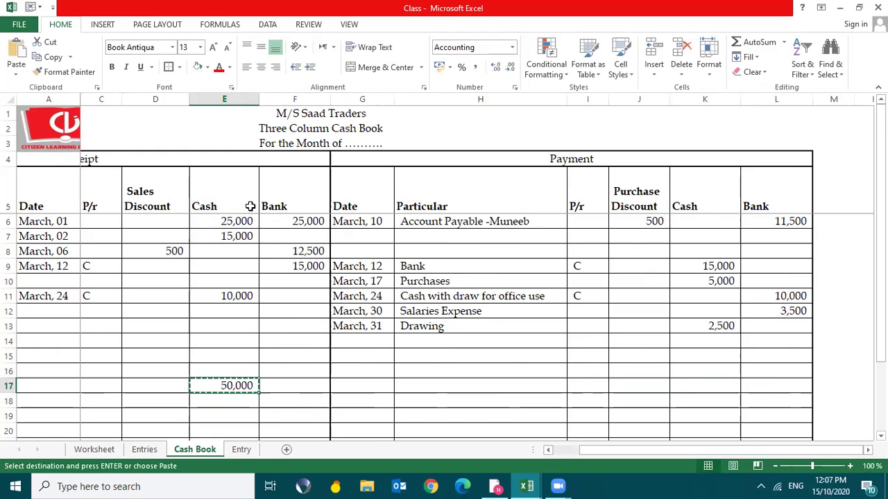
{"action": "key", "text": "Right"}
{"action": "key", "text": "ctrl+v"}
{"action": "key", "text": "Left"}
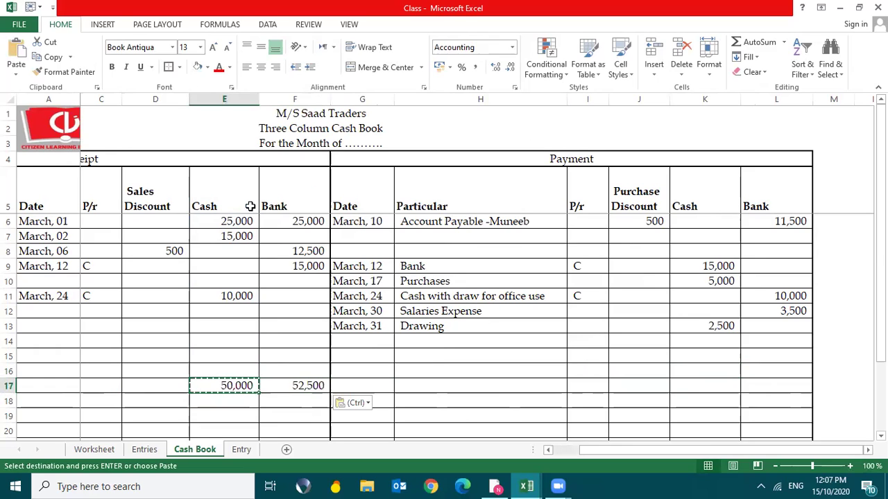
- Clear the receipt-side Cash and Bank totals from E17 and F17
{"action": "key", "text": "shift+Right"}
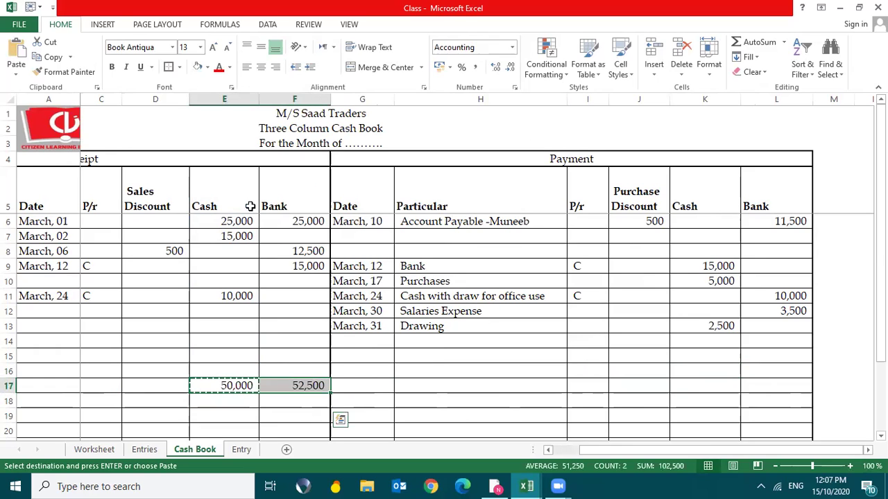
{"action": "key", "text": "Escape"}
{"action": "key", "text": "Delete"}
{"action": "key", "text": "Up"}
{"action": "key", "text": "Up"}
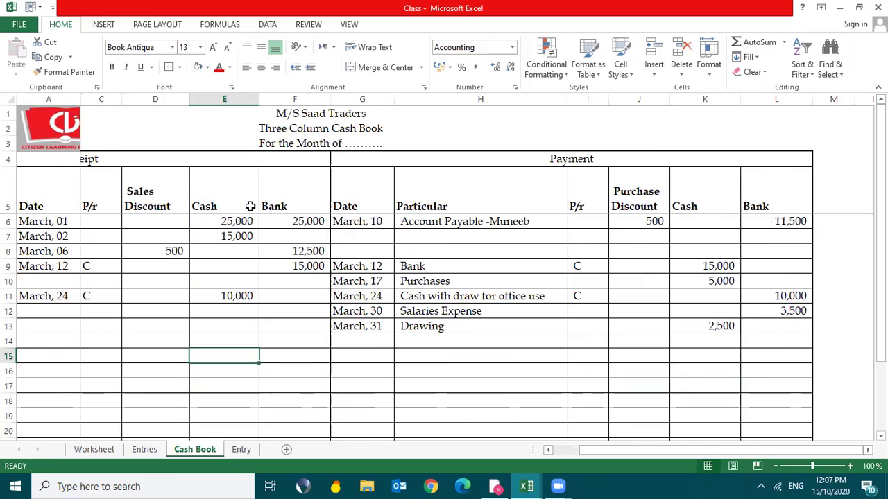
- Sum the receipt-side Cash range E6:E14 in E15 and copy the formula to the Bank cell F15
{"action": "key", "text": "alt+equal"}
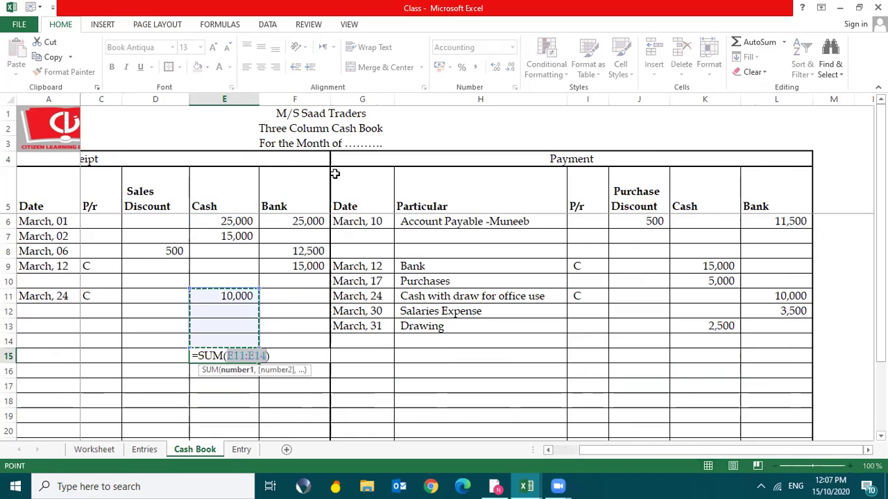
{"action": "left_click_drag", "start_coordinate": [259, 287], "coordinate": [251, 220]}
{"action": "key", "text": "Return"}
{"action": "key", "text": "Up"}
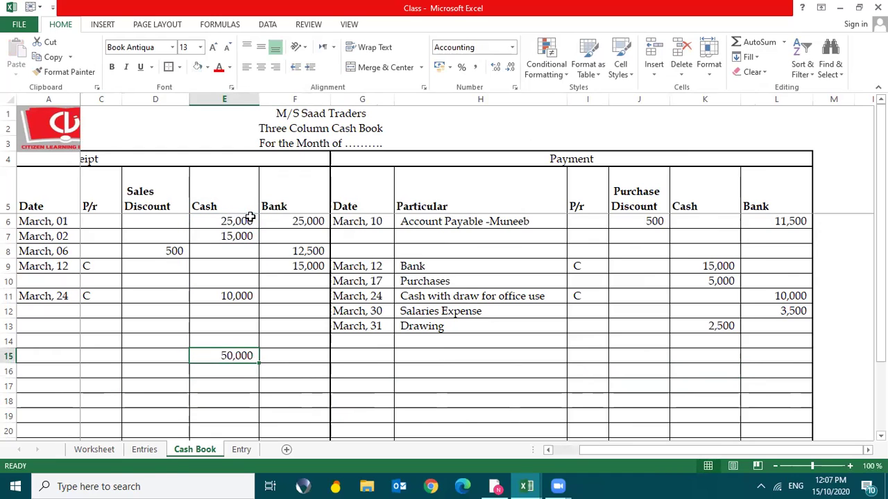
{"action": "key", "text": "ctrl+c"}
{"action": "key", "text": "Right"}
{"action": "key", "text": "ctrl+v"}
- Paste the copied total formula into the payment-side Cash and Bank cells K15 and L15
{"action": "key", "text": "Right"}
{"action": "key", "text": "Right"}
{"action": "key", "text": "Right"}
{"action": "key", "text": "Right"}
{"action": "key", "text": "Right"}
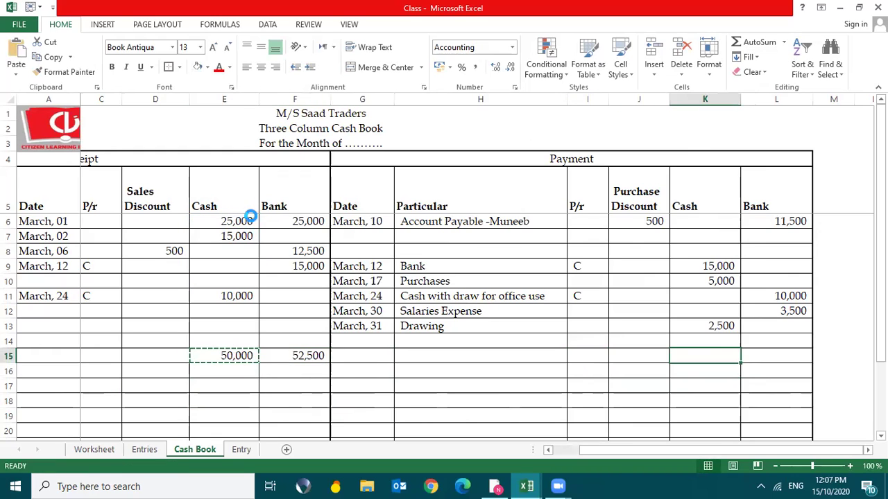
{"action": "key", "text": "ctrl+v"}
{"action": "key", "text": "Right"}
{"action": "key", "text": "ctrl+v"}
{"action": "key", "text": "Escape"}
- Apply a top border to the totals row across E15:L15
{"action": "key", "text": "shift+Left"}
{"action": "key", "text": "shift+Left"}
{"action": "key", "text": "shift+Left"}
{"action": "key", "text": "shift+Left"}
{"action": "key", "text": "shift+Left"}
{"action": "key", "text": "shift+Left"}
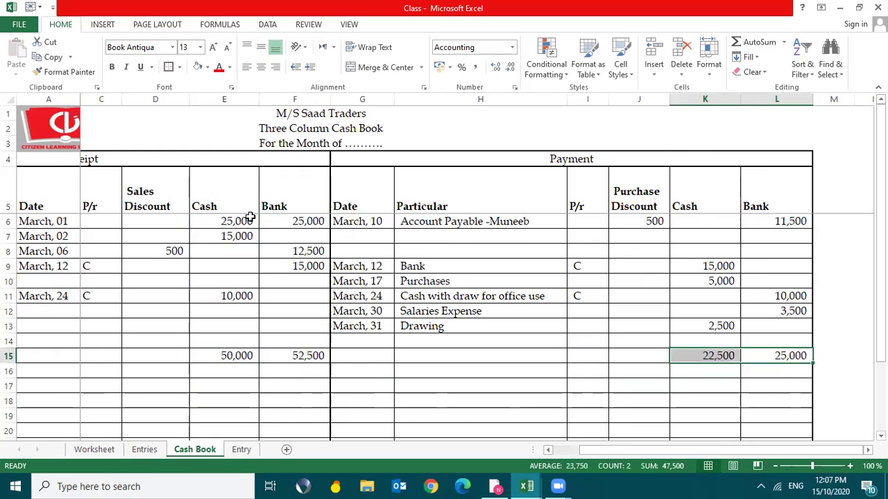
{"action": "key", "text": "shift+Left"}
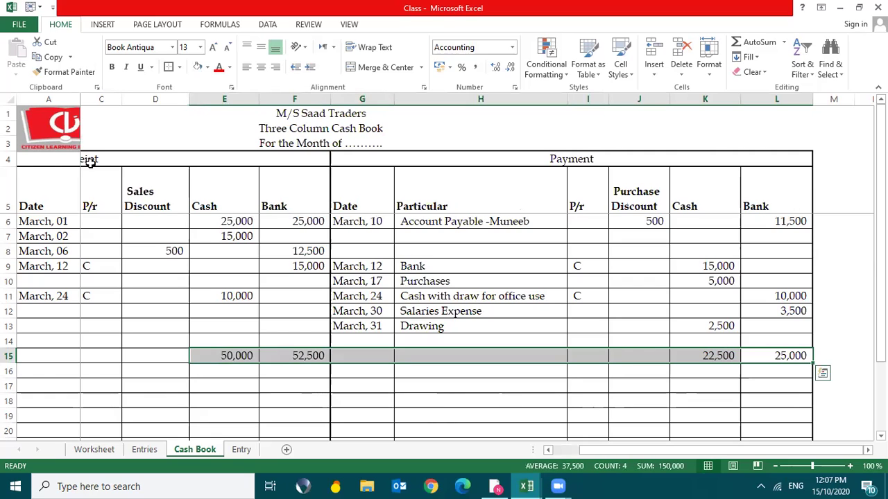
{"action": "left_click", "coordinate": [179, 68]}
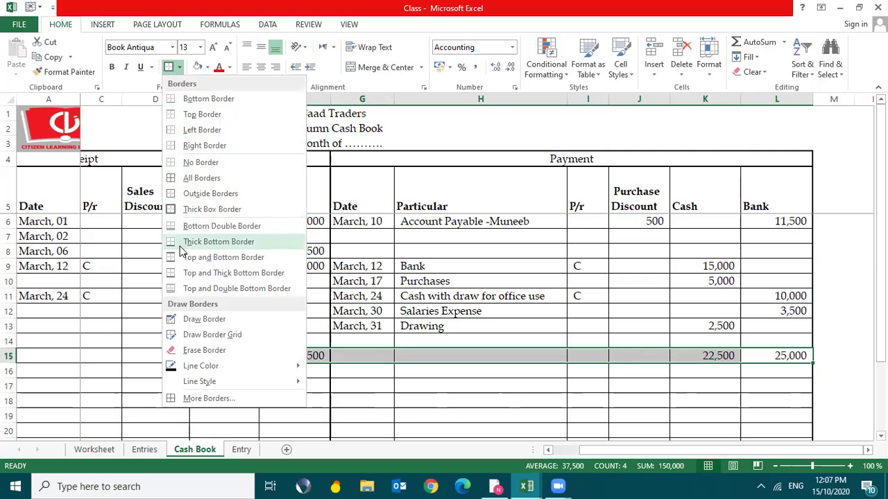
{"action": "left_click", "coordinate": [179, 113]}
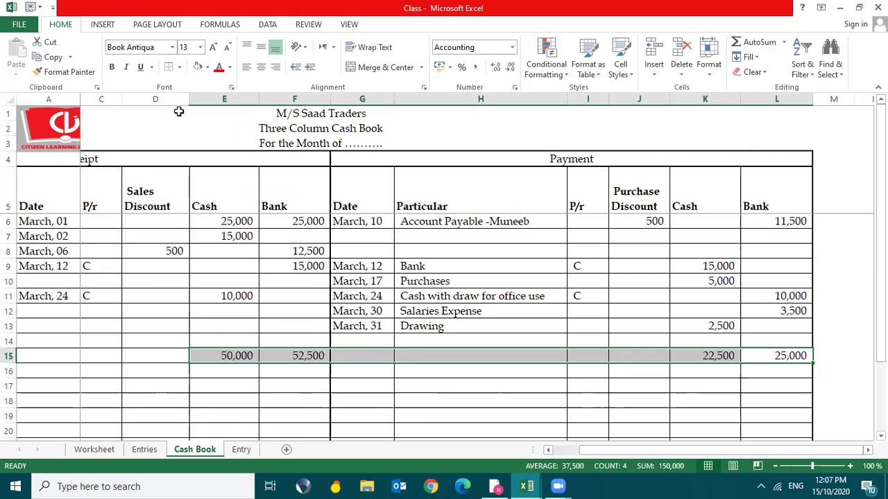
- Apply a thick bottom border to E14:L14, directly above the totals row
{"action": "key", "text": "Down"}
{"action": "key", "text": "Up"}
{"action": "key", "text": "Up"}
{"action": "key", "text": "shift+Left"}
{"action": "key", "text": "shift+Left"}
{"action": "key", "text": "shift+Left"}
{"action": "key", "text": "shift+Left"}
{"action": "key", "text": "shift+Left"}
{"action": "key", "text": "shift+Left"}
{"action": "key", "text": "shift+Left"}
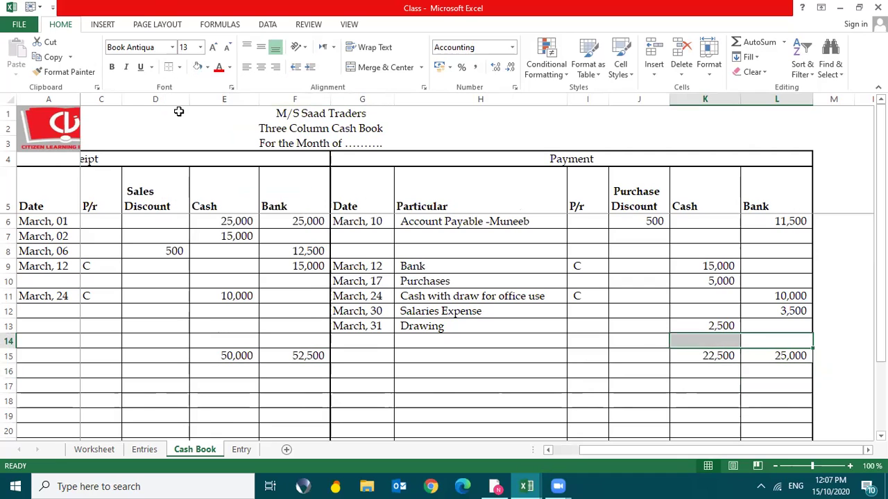
{"action": "left_click", "coordinate": [179, 67]}
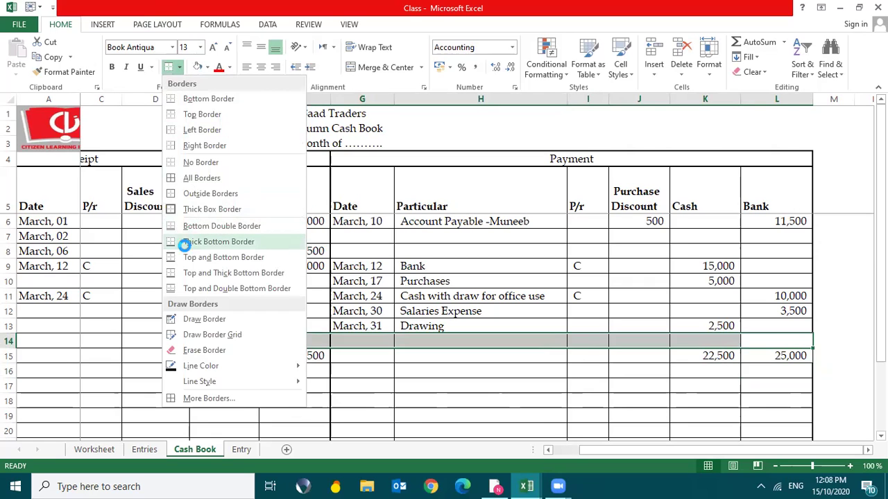
{"action": "left_click", "coordinate": [189, 242]}
- Review the receipt-side and payment-side Cash and Bank totals in row 15
{"action": "key", "text": "Down"}
{"action": "key", "text": "Down"}
{"action": "key", "text": "Down"}
{"action": "key", "text": "Up"}
{"action": "key", "text": "Left"}
{"action": "key", "text": "Left"}
{"action": "key", "text": "Left"}
{"action": "key", "text": "Left"}
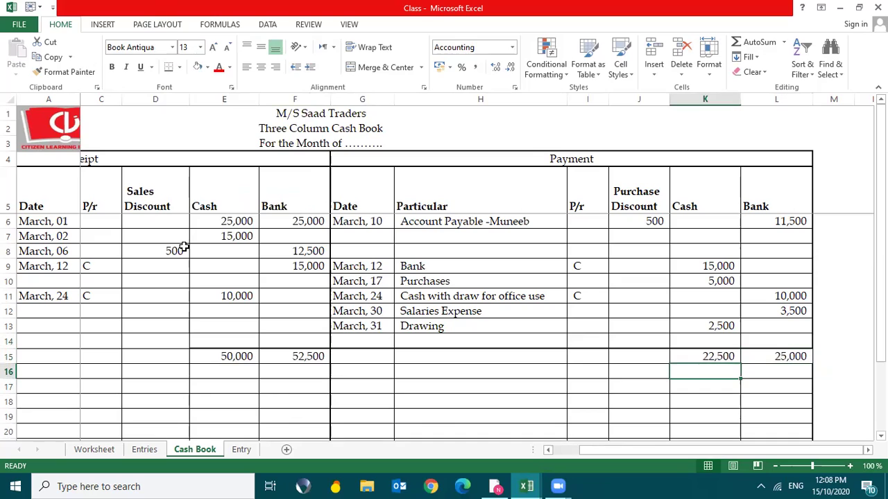
{"action": "key", "text": "Left"}
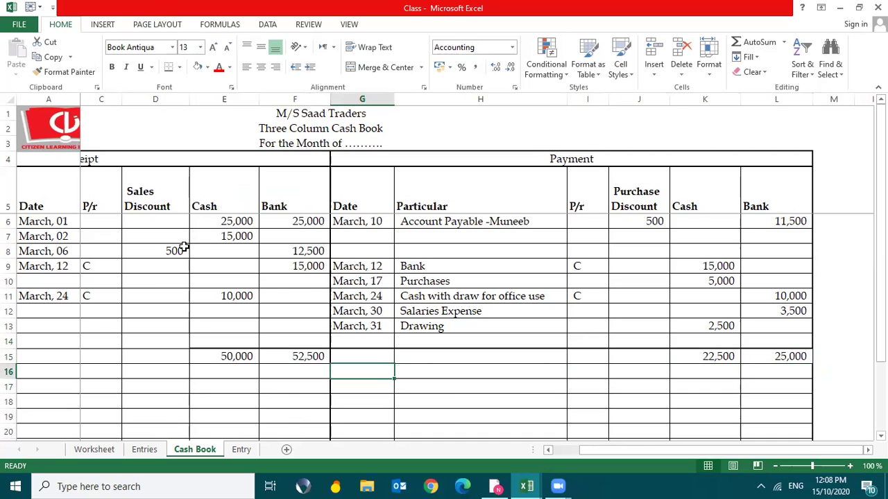
{"action": "left_click", "coordinate": [301, 343]}
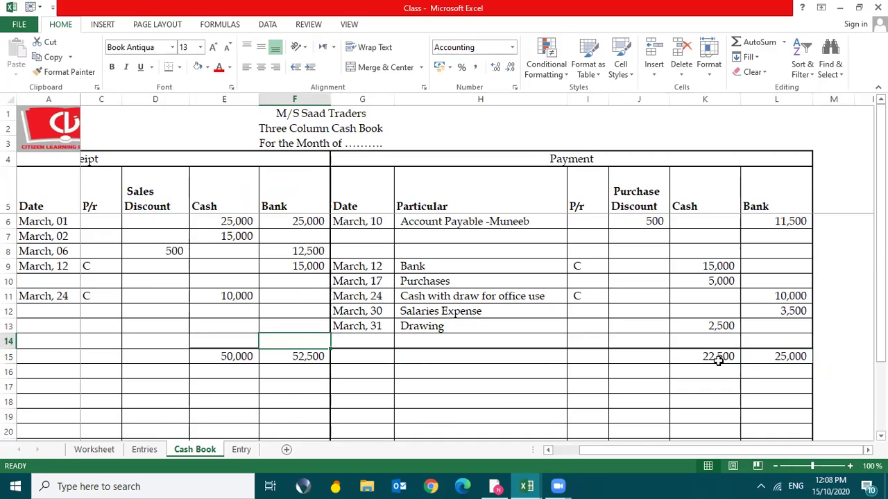
{"action": "left_click", "coordinate": [722, 358]}
{"action": "left_click", "coordinate": [772, 358]}
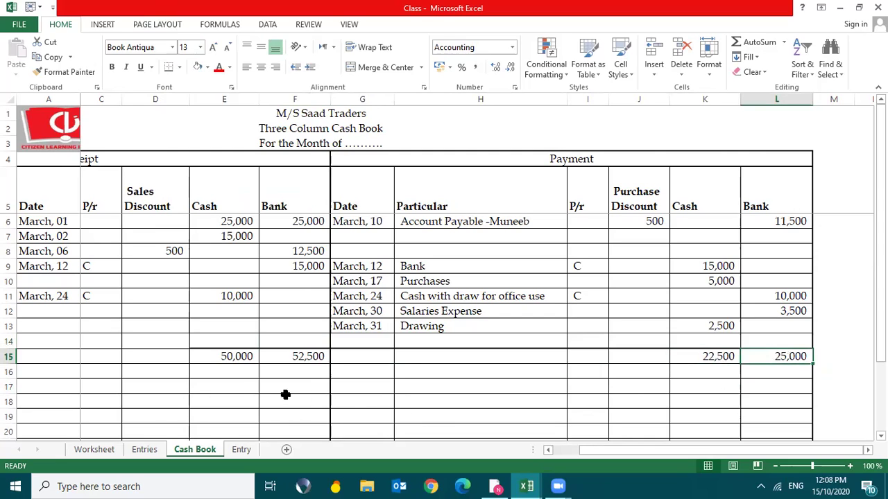
- Carry the receipt-side Cash total down to E17 with the formula =E15
{"action": "left_click", "coordinate": [243, 390]}
{"action": "type", "text": "="}
{"action": "key", "text": "Up"}
{"action": "key", "text": "Up"}
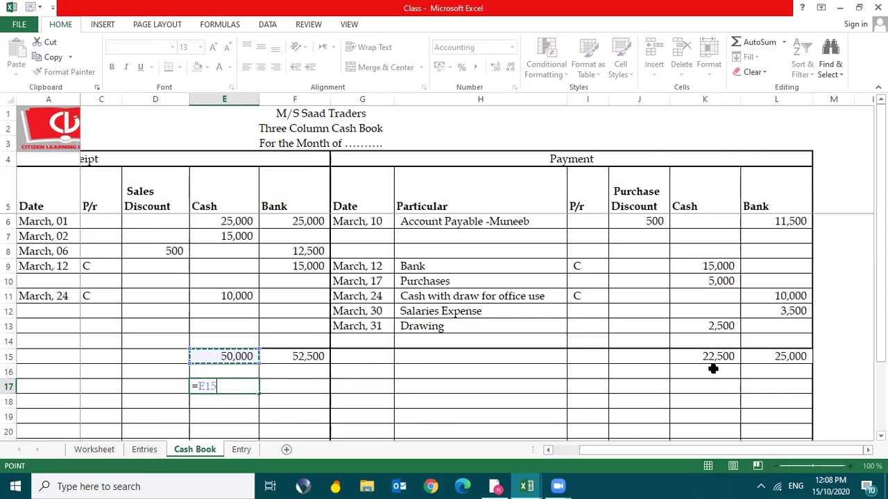
{"action": "key", "text": "Return"}
- Link the payment-side Cash grand total in K17 to the receipt side with =E17
{"action": "key", "text": "ctrl+c"}
{"action": "key", "text": "Right"}
{"action": "key", "text": "Right"}
{"action": "key", "text": "Right"}
{"action": "key", "text": "Right"}
{"action": "key", "text": "Right"}
{"action": "key", "text": "Right"}
{"action": "type", "text": "="}
{"action": "key", "text": "Left"}
{"action": "key", "text": "Left"}
{"action": "key", "text": "Left"}
{"action": "key", "text": "Left"}
{"action": "key", "text": "Left"}
{"action": "key", "text": "Left"}
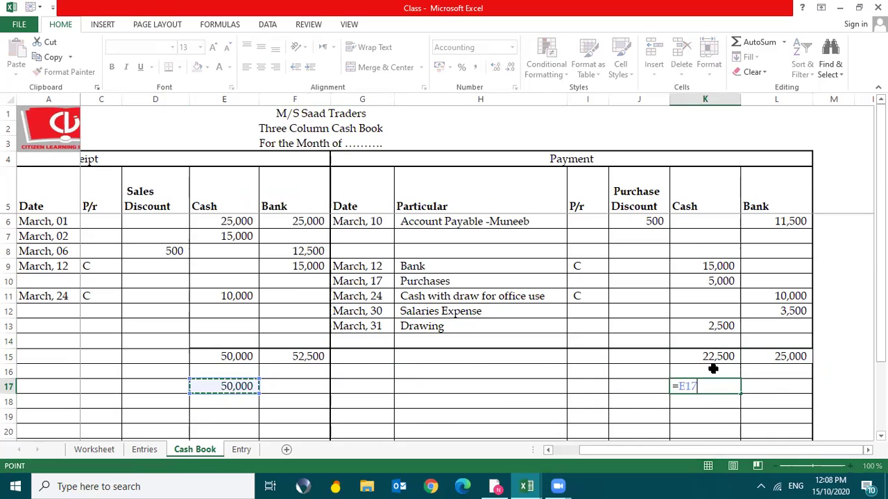
{"action": "key", "text": "Return"}
- Carry the receipt-side Bank total down to F17 with the formula =F15
{"action": "key", "text": "Up"}
{"action": "key", "text": "Left"}
{"action": "key", "text": "Left"}
{"action": "key", "text": "Left"}
{"action": "key", "text": "Left"}
{"action": "key", "text": "Left"}
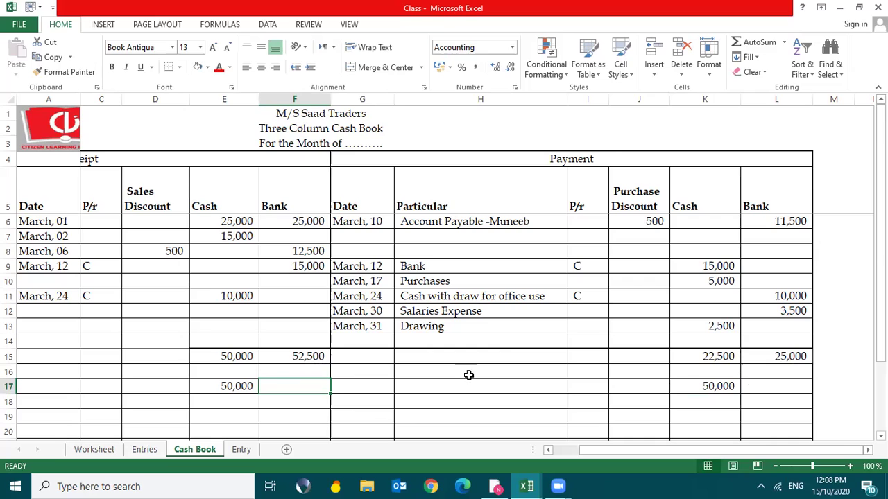
{"action": "type", "text": "="}
{"action": "left_click", "coordinate": [310, 356]}
{"action": "key", "text": "Return"}
- Link the payment-side Bank grand total in L17 to the receipt-side Bank total in F17
{"action": "key", "text": "Right"}
{"action": "key", "text": "Right"}
{"action": "key", "text": "Right"}
{"action": "key", "text": "Right"}
{"action": "key", "text": "Up"}
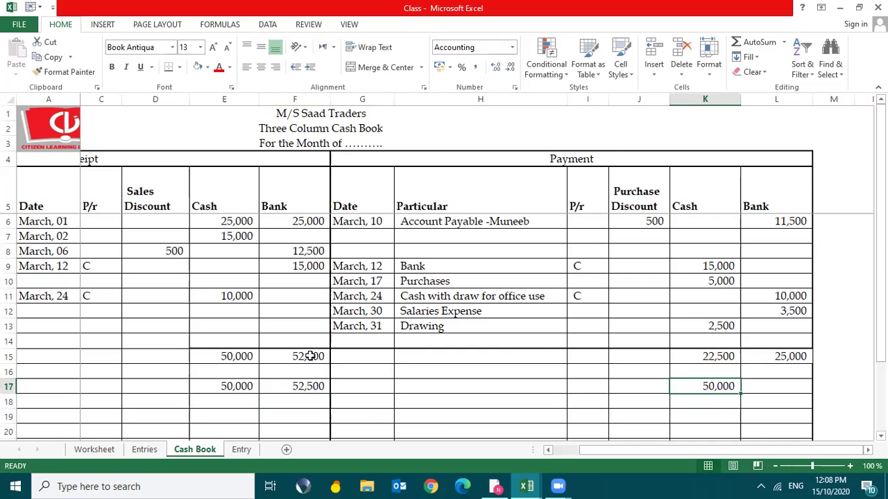
{"action": "key", "text": "Right"}
{"action": "type", "text": "="}
{"action": "key", "text": "Left"}
{"action": "key", "text": "Left"}
{"action": "key", "text": "Left"}
{"action": "key", "text": "Left"}
{"action": "key", "text": "Left"}
{"action": "key", "text": "Left"}
{"action": "key", "text": "Left"}
{"action": "key", "text": "Right"}
{"action": "key", "text": "Return"}
- Apply a top and double bottom border to the grand totals row across E17:L17
{"action": "key", "text": "Up"}
{"action": "key", "text": "shift+Left"}
{"action": "key", "text": "shift+Left"}
{"action": "key", "text": "shift+Left"}
{"action": "key", "text": "shift+Left"}
{"action": "key", "text": "shift+Left"}
{"action": "key", "text": "shift+Left"}
{"action": "key", "text": "shift+Left"}
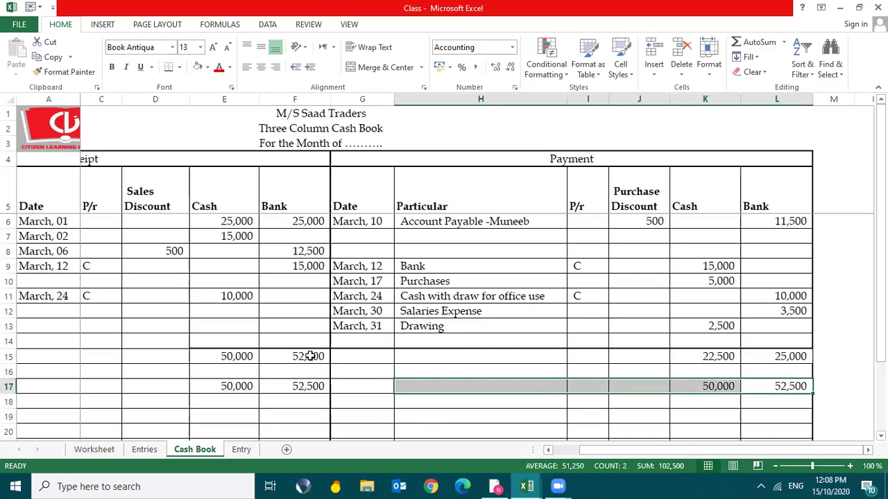
{"action": "left_click", "coordinate": [179, 67]}
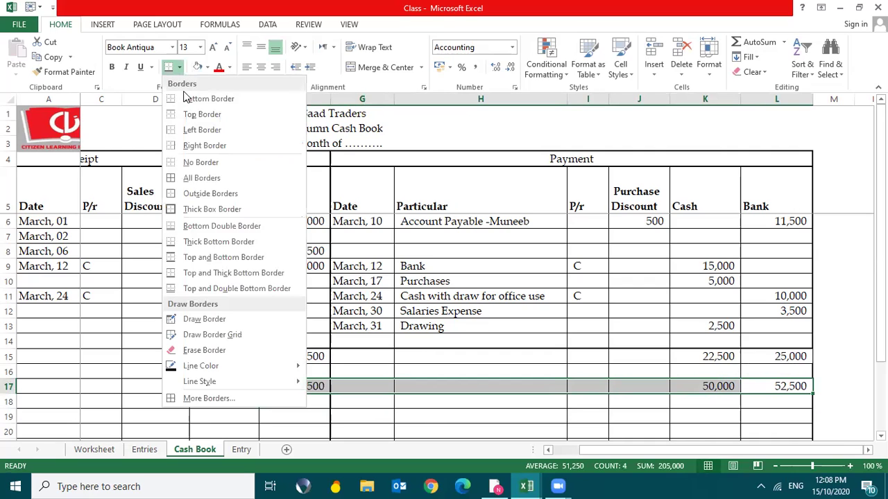
{"action": "left_click", "coordinate": [179, 288]}
- Calculate the closing Cash balance in K16 with =K17-K15 and make it bold
{"action": "key", "text": "Right"}
{"action": "key", "text": "Up"}
{"action": "key", "text": "Up"}
{"action": "key", "text": "Left"}
{"action": "key", "text": "Down"}
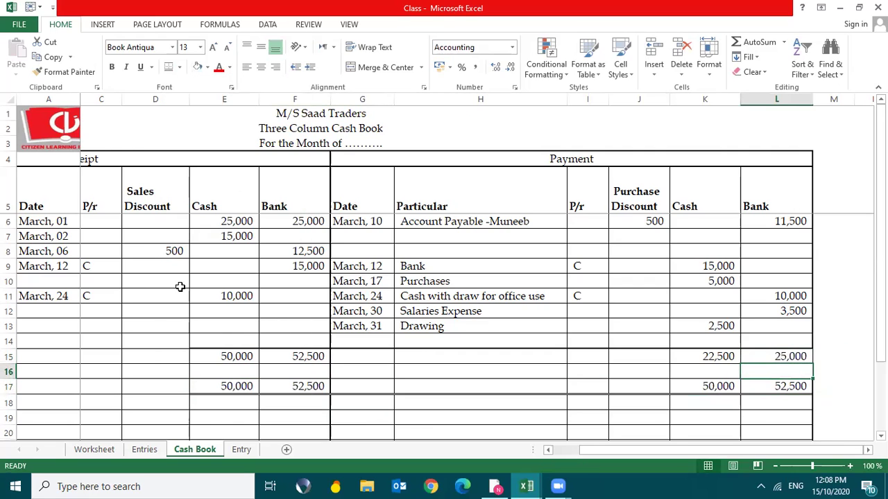
{"action": "key", "text": "Left"}
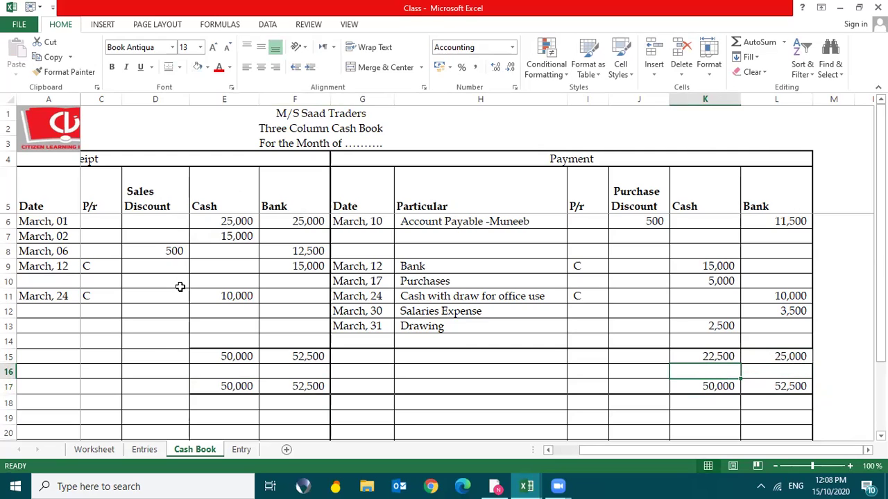
{"action": "type", "text": "="}
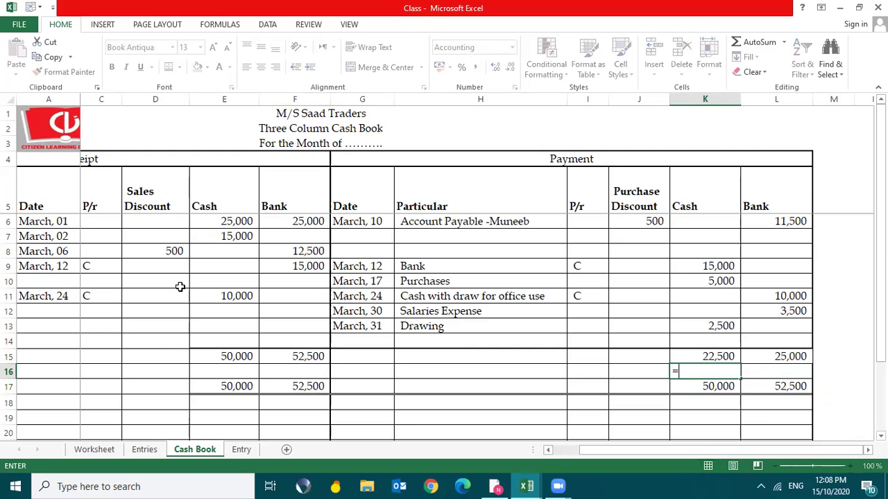
{"action": "key", "text": "Down"}
{"action": "type", "text": "-"}
{"action": "key", "text": "Up"}
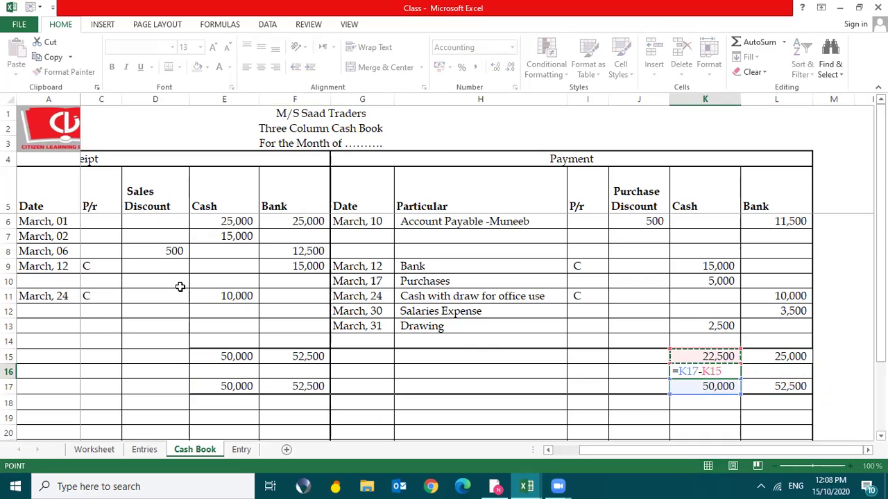
{"action": "key", "text": "ctrl+Return"}
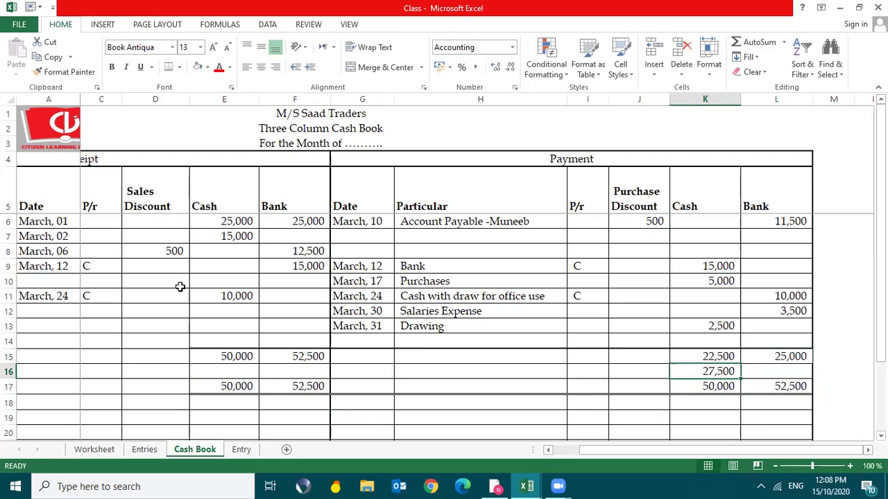
{"action": "key", "text": "ctrl+b"}
- Calculate the closing Bank balance in L16 with =L17-L15 and make it bold
{"action": "key", "text": "Left"}
{"action": "key", "text": "Left"}
{"action": "key", "text": "Left"}
{"action": "key", "text": "Right"}
{"action": "key", "text": "Right"}
{"action": "key", "text": "Right"}
{"action": "key", "text": "Right"}
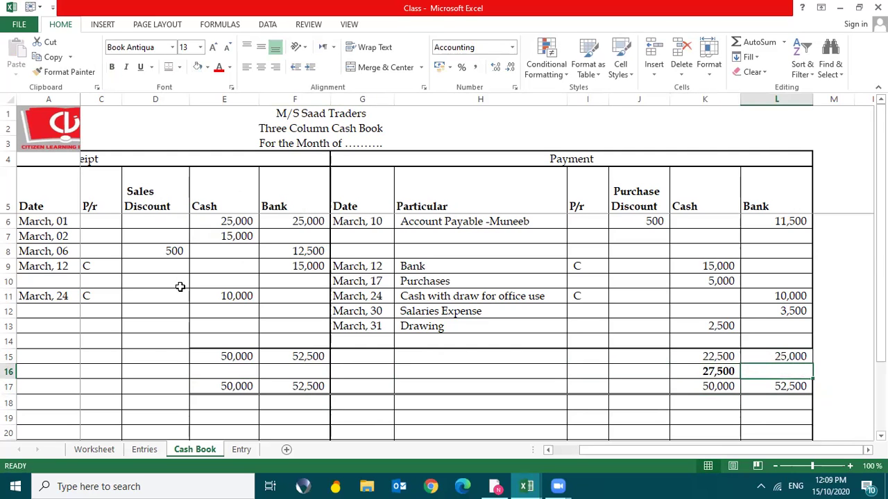
{"action": "type", "text": "="}
{"action": "key", "text": "Down"}
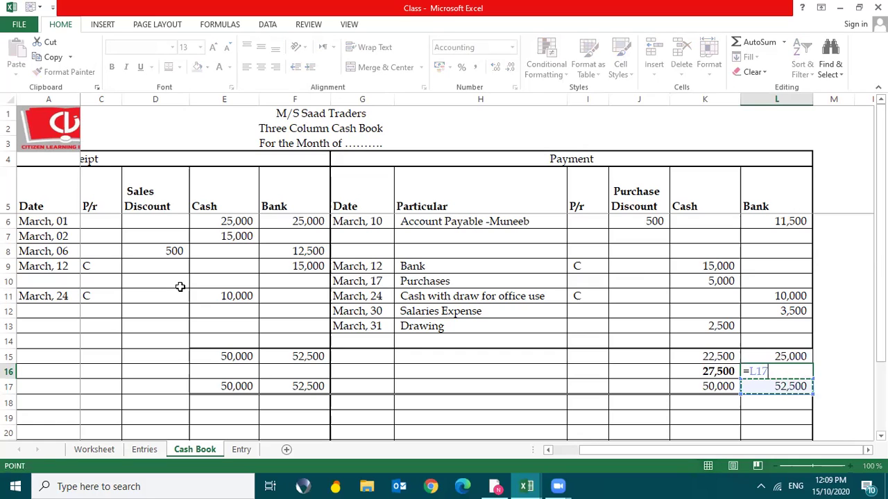
{"action": "type", "text": "-"}
{"action": "key", "text": "Up"}
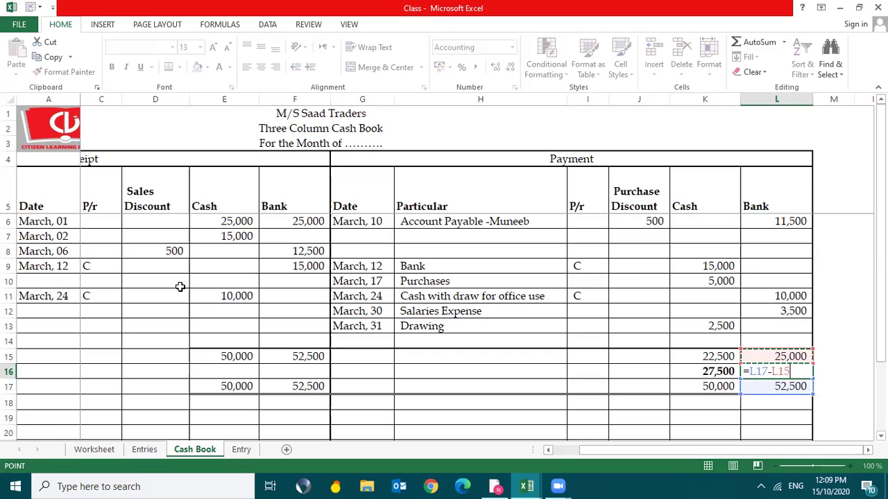
{"action": "key", "text": "Return"}
{"action": "key", "text": "Up"}
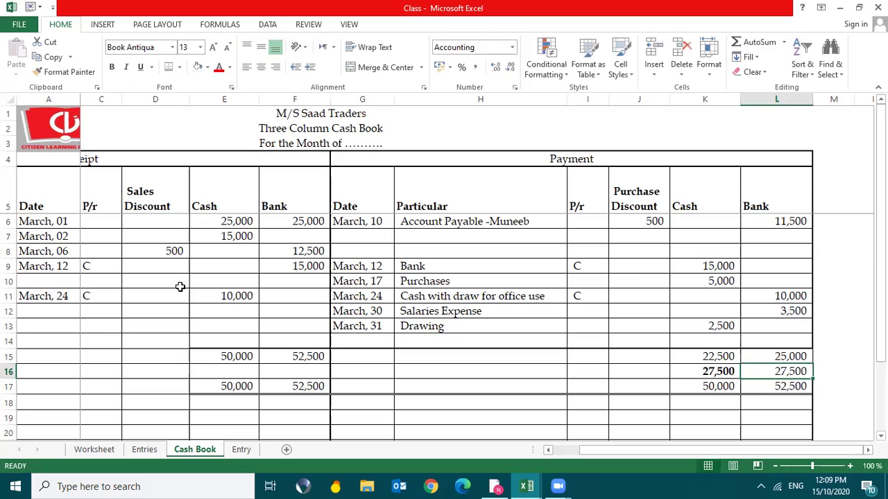
{"action": "key", "text": "ctrl+b"}
- Enter "Balance c/d" as the payment-side particular in H16
{"action": "key", "text": "Left"}
{"action": "key", "text": "Left"}
{"action": "key", "text": "Left"}
{"action": "key", "text": "Left"}
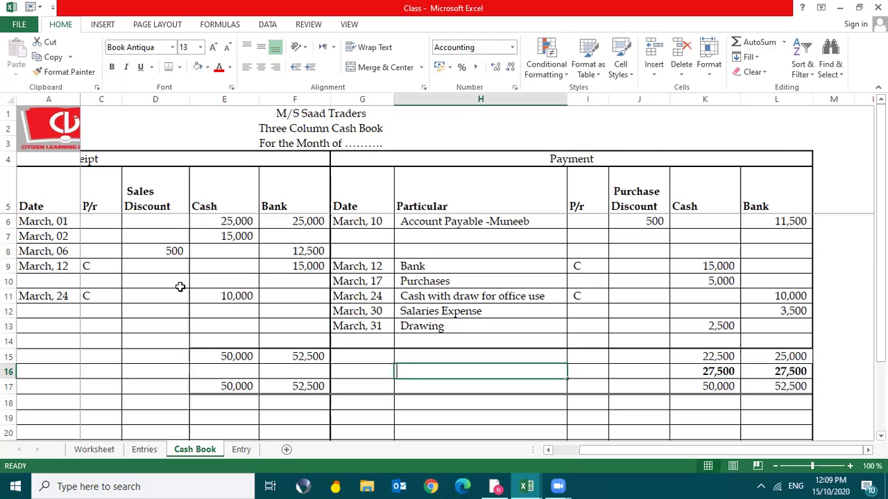
{"action": "type", "text": "Balance C/d"}
{"action": "key", "text": "BackSpace"}
{"action": "type", "text": "D"}
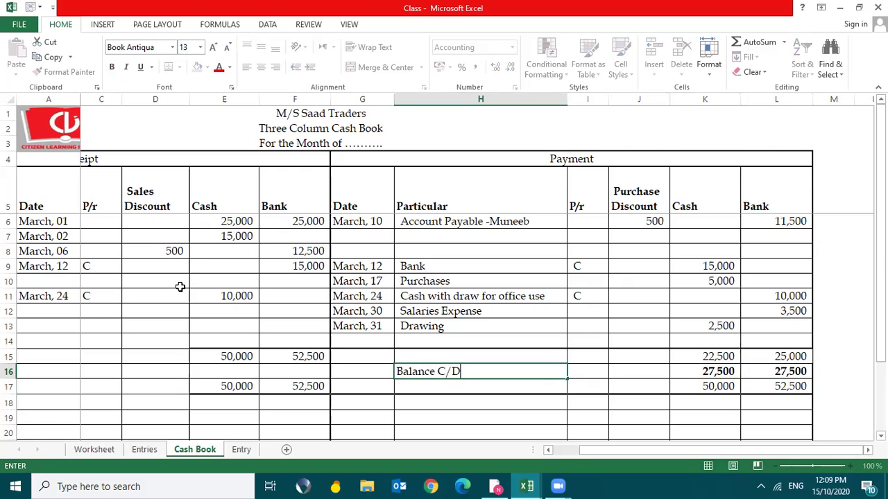
{"action": "key", "text": "BackSpace"}
{"action": "key", "text": "BackSpace"}
{"action": "key", "text": "BackSpace"}
{"action": "type", "text": "c/d"}
{"action": "key", "text": "Return"}
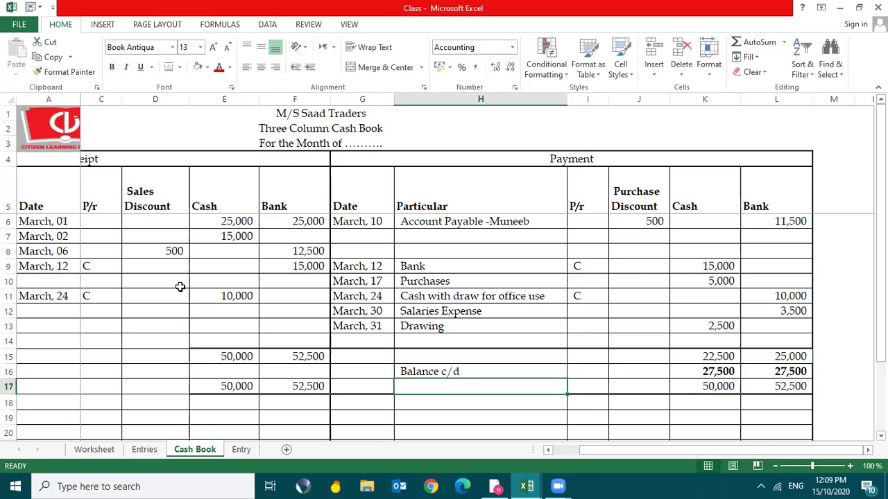
- Copy the date March, 31 from G13 into the balance row's date cell G16
{"action": "key", "text": "Left"}
{"action": "key", "text": "Up"}
{"action": "key", "text": "Up"}
{"action": "key", "text": "Up"}
{"action": "key", "text": "Up"}
{"action": "key", "text": "ctrl+c"}
{"action": "key", "text": "Down"}
{"action": "key", "text": "Down"}
{"action": "key", "text": "Down"}
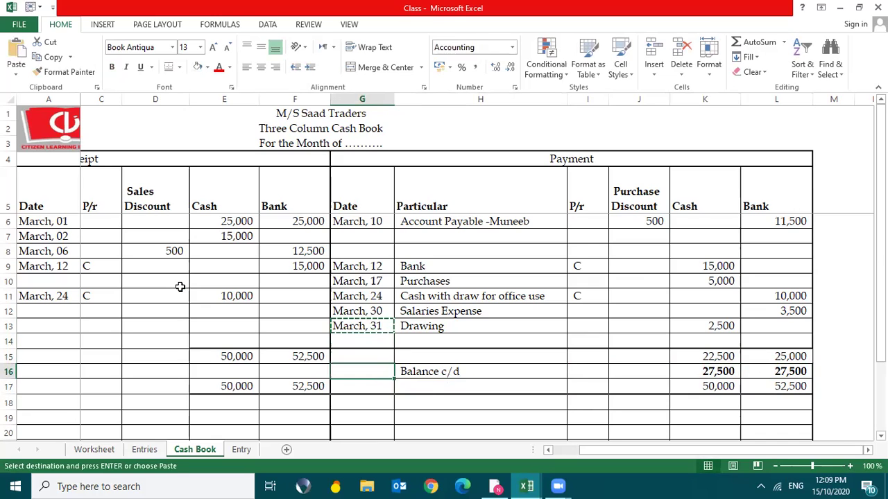
{"action": "key", "text": "ctrl+v"}
{"action": "key", "text": "Escape"}
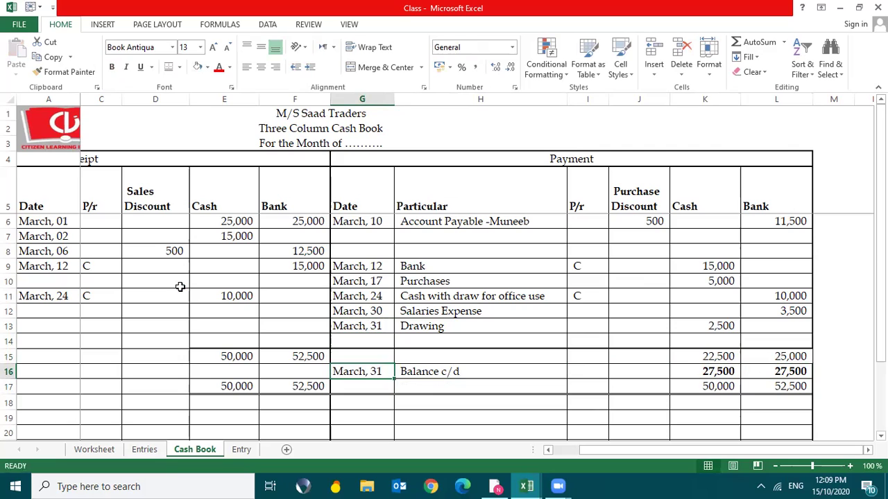
{"action": "key", "text": "Right"}
{"action": "key", "text": "Right"}
{"action": "key", "text": "Right"}
{"action": "key", "text": "Right"}
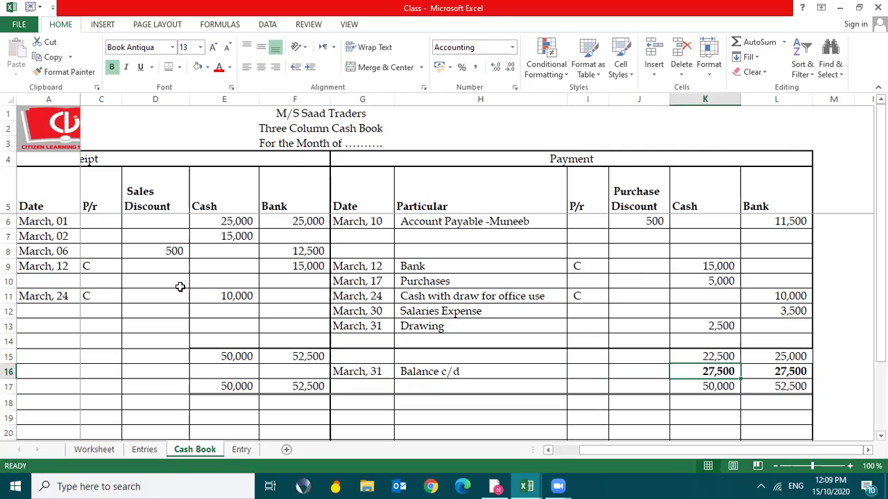
- Enter the date April, 01 in A18, the first receipt-side row below the column totals
{"action": "key", "text": "Left"}
{"action": "key", "text": "Left"}
{"action": "key", "text": "Left"}
{"action": "key", "text": "Left"}
{"action": "key", "text": "Left"}
{"action": "key", "text": "Left"}
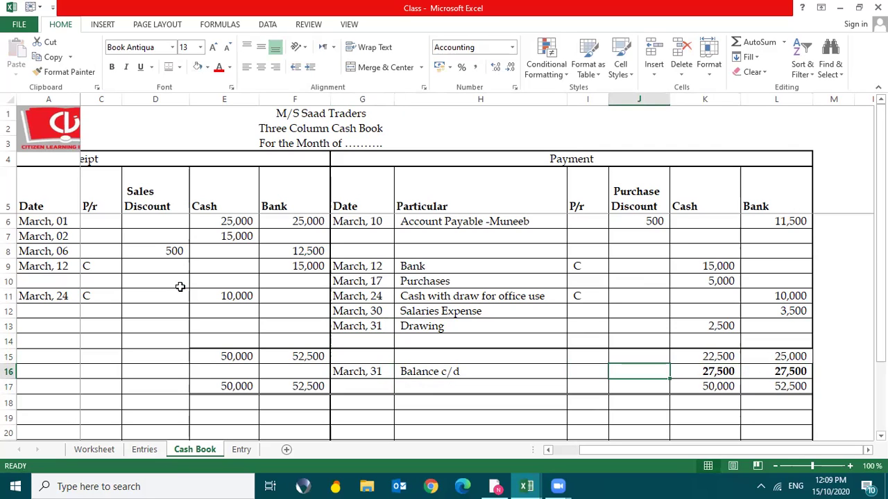
{"action": "key", "text": "Right"}
{"action": "key", "text": "Right"}
{"action": "key", "text": "Right"}
{"action": "key", "text": "Left"}
{"action": "key", "text": "Left"}
{"action": "key", "text": "Left"}
{"action": "key", "text": "Left"}
{"action": "key", "text": "Left"}
{"action": "key", "text": "Left"}
{"action": "key", "text": "Left"}
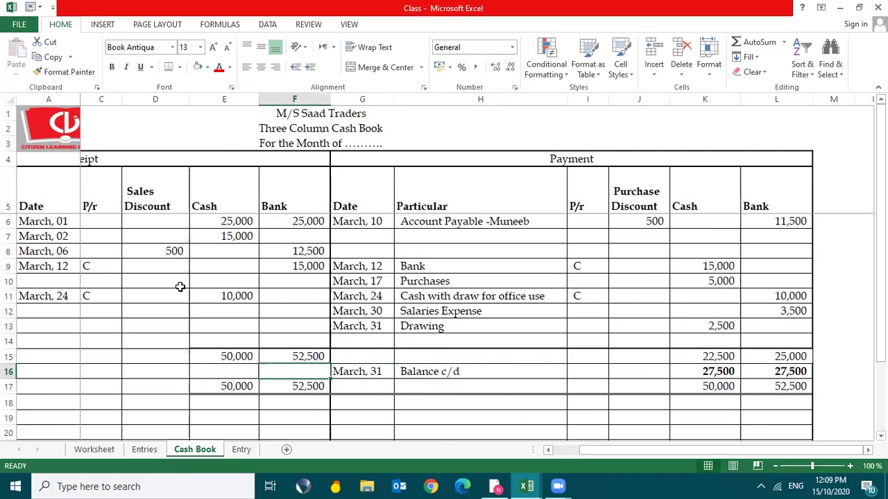
{"action": "key", "text": "Down"}
{"action": "key", "text": "Down"}
{"action": "key", "text": "Up"}
{"action": "key", "text": "Down"}
{"action": "type", "text": "April"}
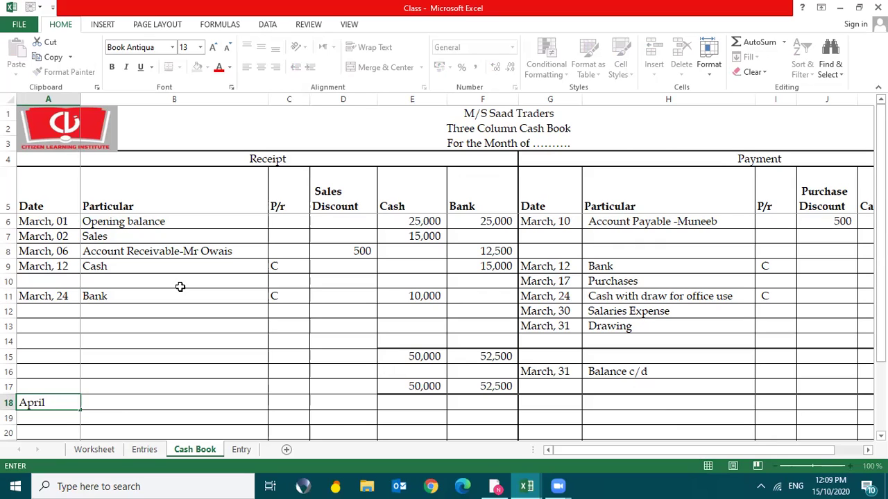
- Bring the closing Cash balance down to the receipt side in E18 with =K16 and make it bold
{"action": "key", "text": "Right"}
{"action": "key", "text": "Right"}
{"action": "key", "text": "Right"}
{"action": "key", "text": "Right"}
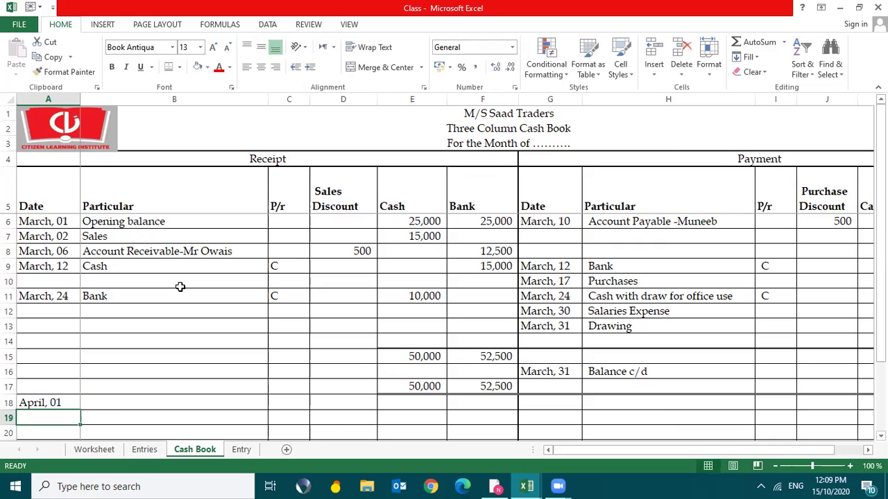
{"action": "type", "text": "="}
{"action": "key", "text": "Up"}
{"action": "key", "text": "Right"}
{"action": "key", "text": "Right"}
{"action": "key", "text": "Right"}
{"action": "key", "text": "Right"}
{"action": "key", "text": "Right"}
{"action": "key", "text": "Right"}
{"action": "key", "text": "Right"}
{"action": "key", "text": "Up"}
{"action": "key", "text": "Left"}
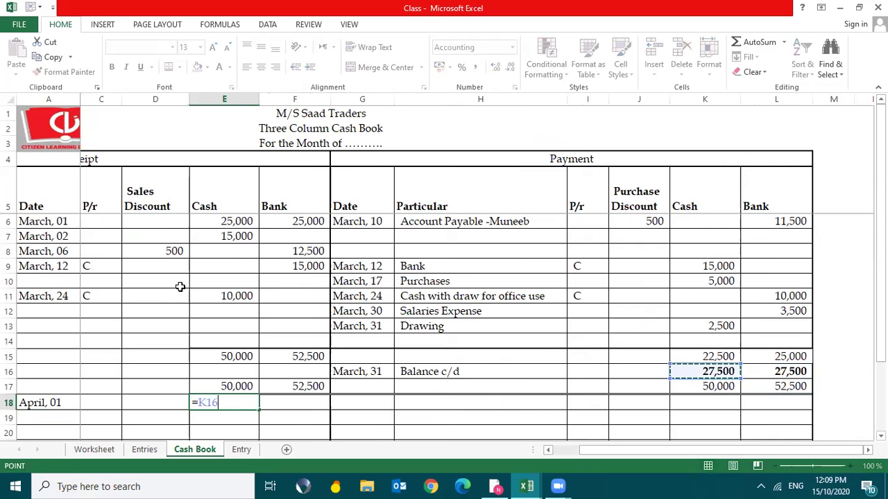
{"action": "key", "text": "Return"}
{"action": "key", "text": "Right"}
{"action": "key", "text": "Up"}
{"action": "key", "text": "Left"}
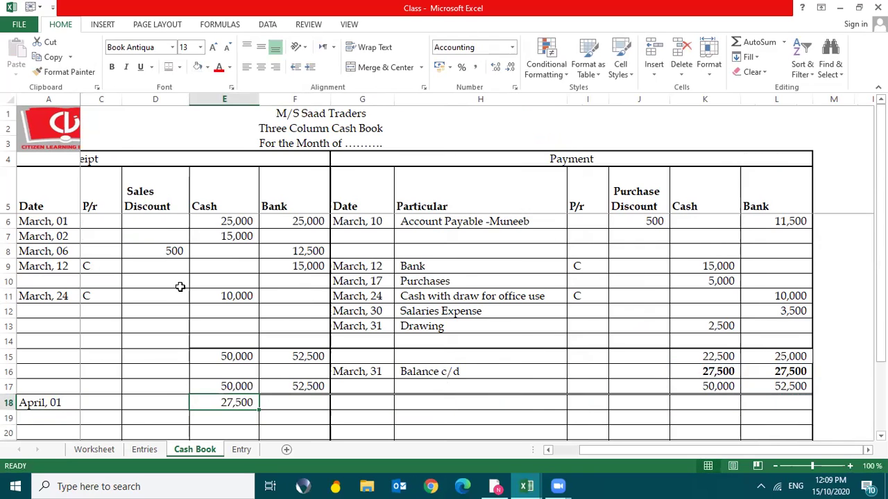
- Bring the closing Bank balance down to F18 by linking it to L16, and make it bold
{"action": "key", "text": "Right"}
{"action": "type", "text": "="}
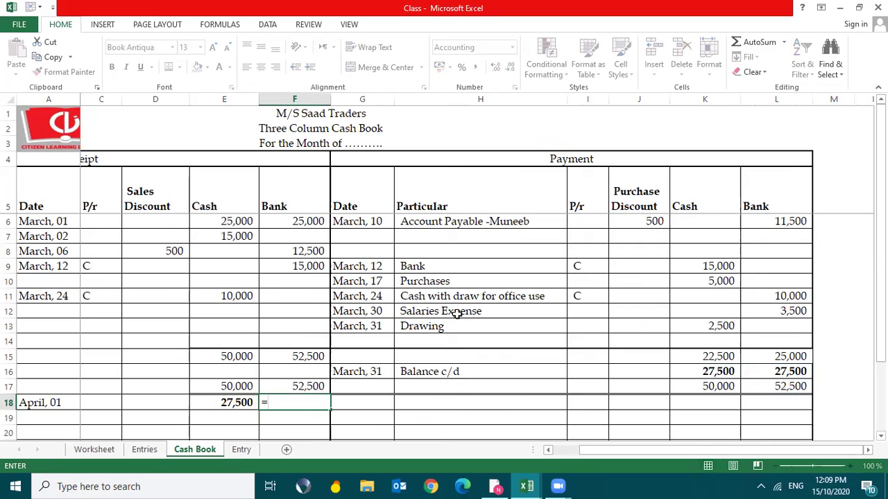
{"action": "left_click", "coordinate": [797, 367]}
{"action": "key", "text": "Return"}
{"action": "key", "text": "Up"}
{"action": "key", "text": "ctrl+b"}
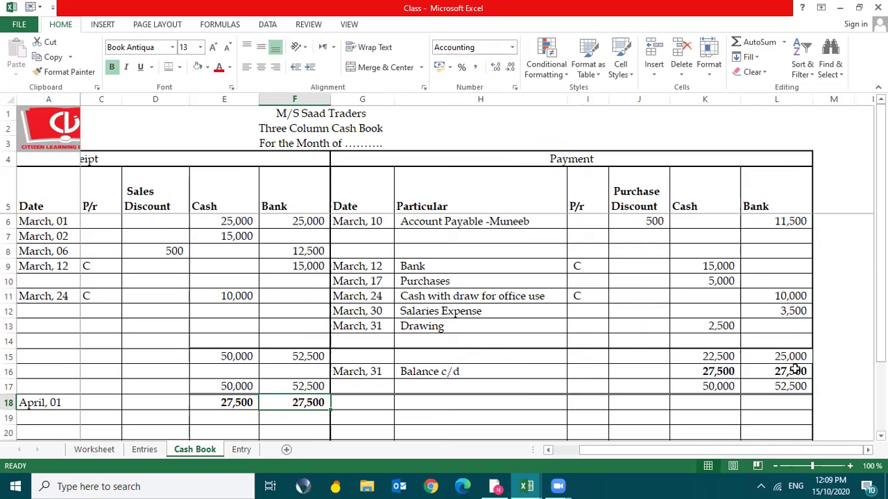
- Enter "Balance b/d" as the receipt-side particular for April, 01 in B18
{"action": "key", "text": "Left"}
{"action": "key", "text": "Left"}
{"action": "key", "text": "Left"}
{"action": "key", "text": "Left"}
{"action": "key", "text": "Left"}
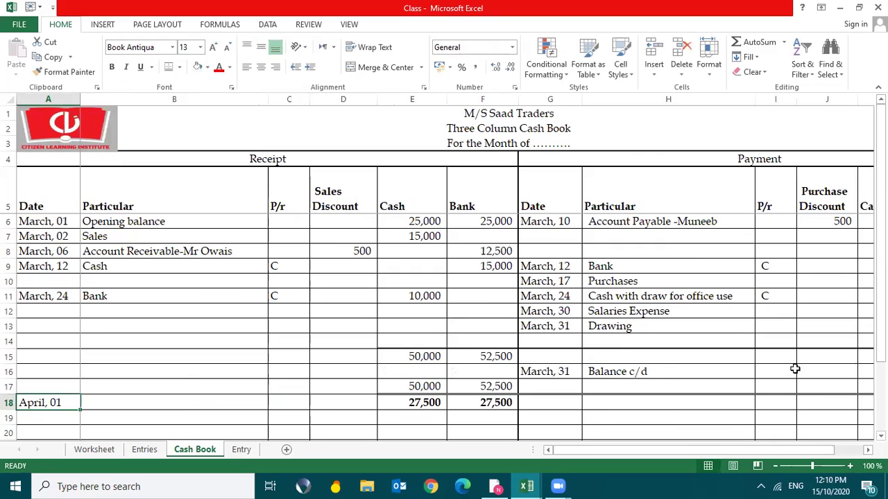
{"action": "key", "text": "Right"}
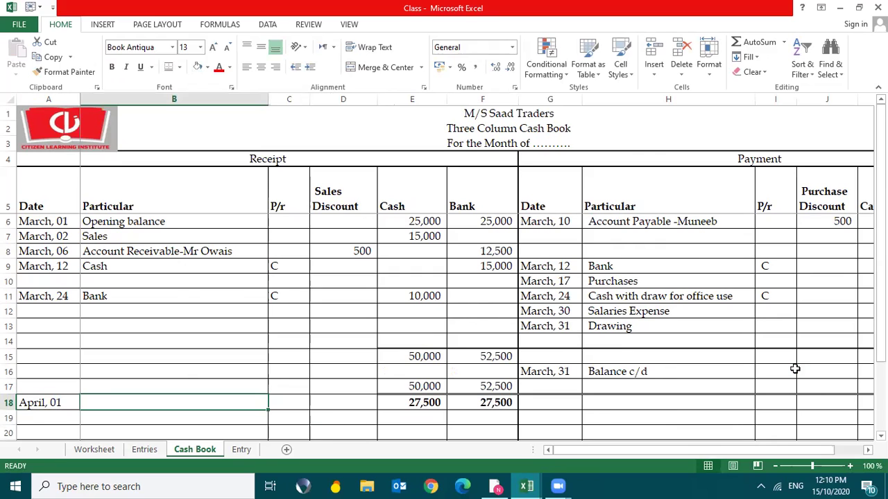
{"action": "type", "text": "Balance"}
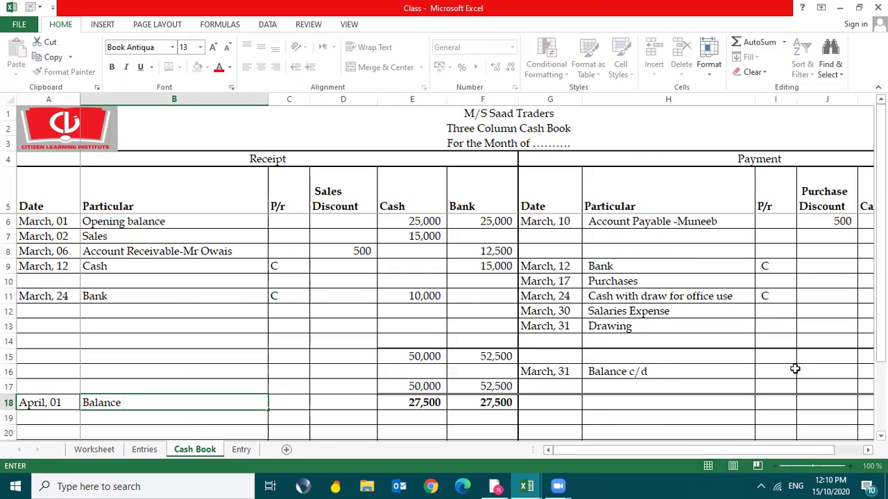
{"action": "type", "text": " b/d"}
{"action": "key", "text": "Return"}
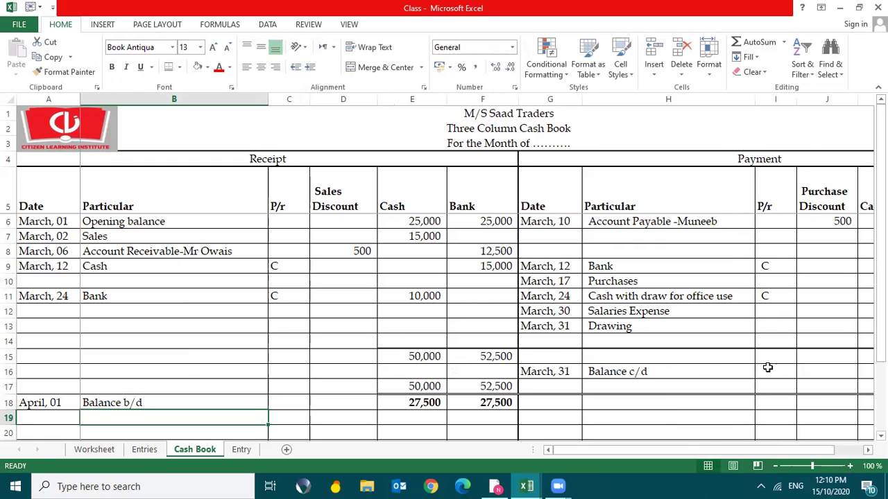
- Append "(Closing)" to the Balance c/d particular in H16
{"action": "left_click", "coordinate": [697, 372]}
{"action": "double_click", "coordinate": [699, 373]}
{"action": "type", "text": "(Closing)"}
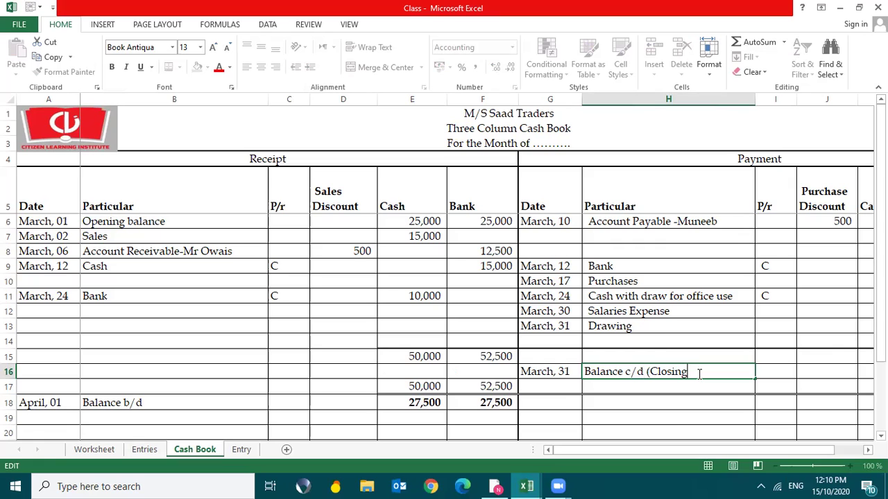
{"action": "key", "text": "Return"}
- Append "(Opening)" to the Balance b/d particular in B18
{"action": "key", "text": "Left"}
{"action": "key", "text": "Left"}
{"action": "key", "text": "Left"}
{"action": "key", "text": "Left"}
{"action": "key", "text": "Left"}
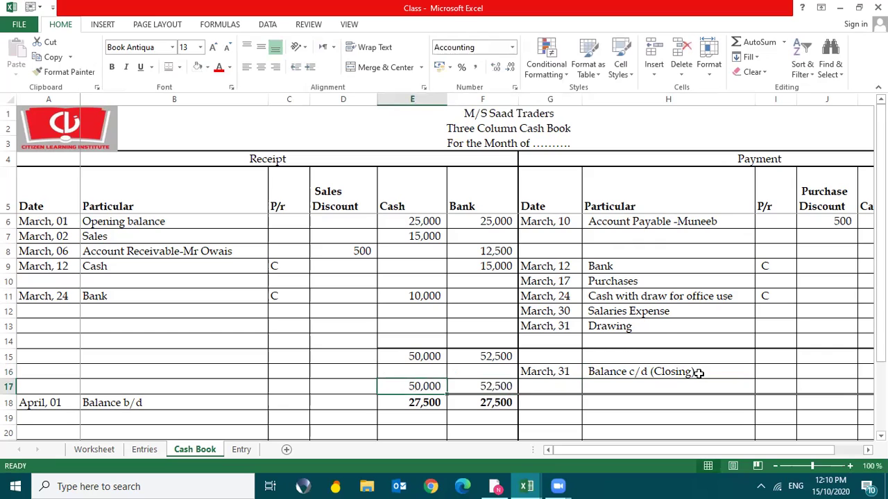
{"action": "key", "text": "Down"}
{"action": "key", "text": "F2"}
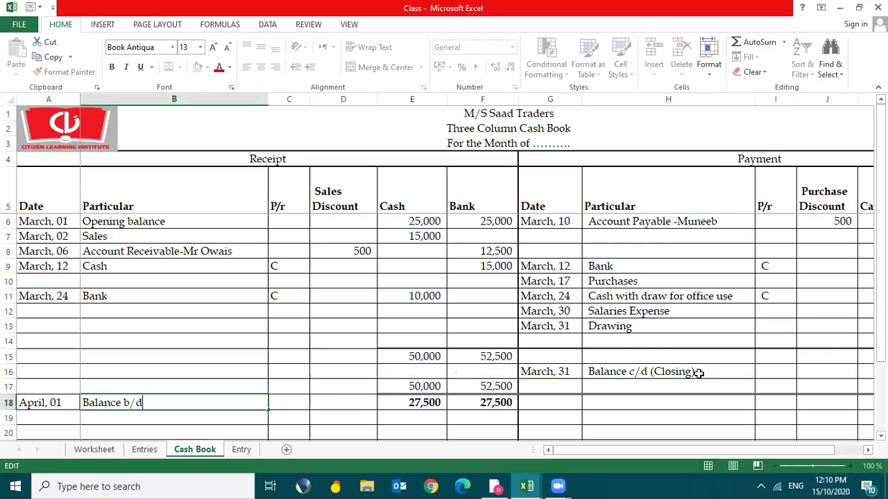
{"action": "type", "text": "(Opening)"}
{"action": "key", "text": "Return"}
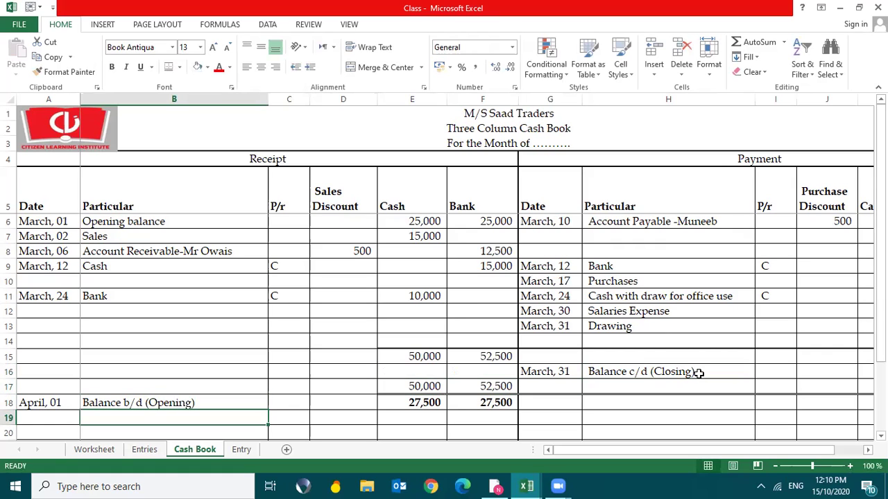